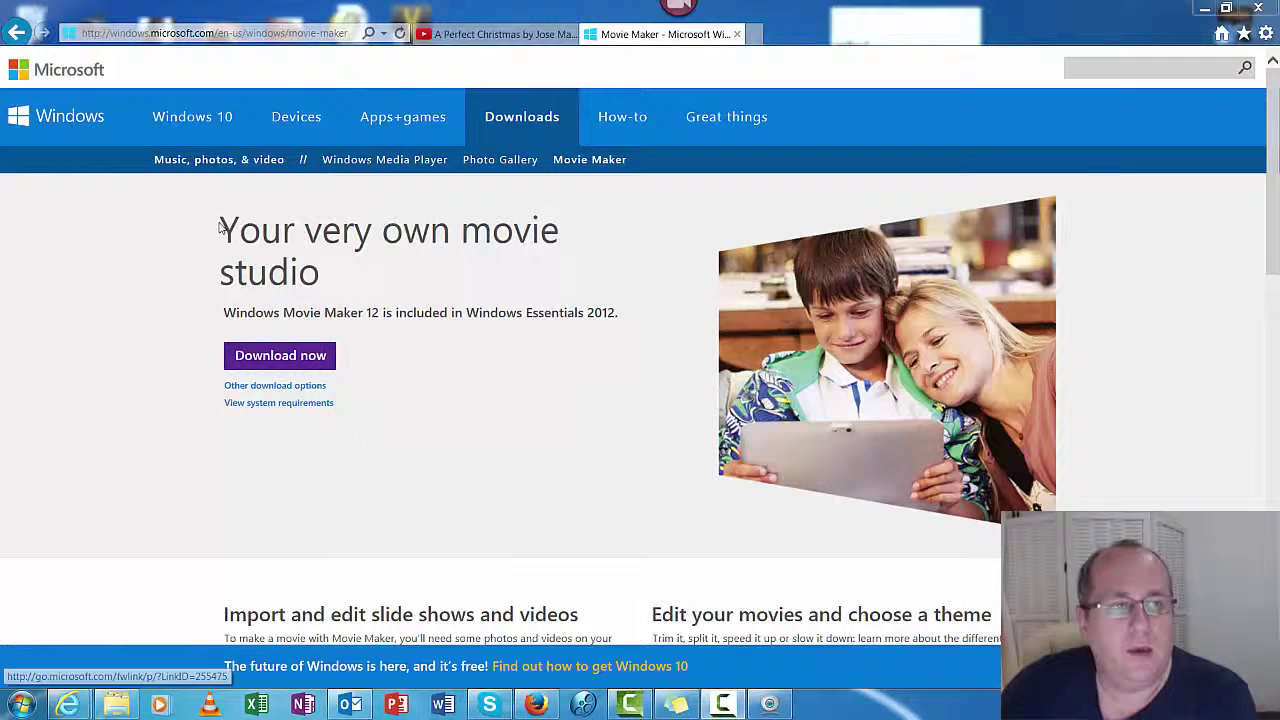
# Step: Go back in Internet Explorer from the Movie Maker page to the Windows Essentials page
pyautogui.click(277, 33)
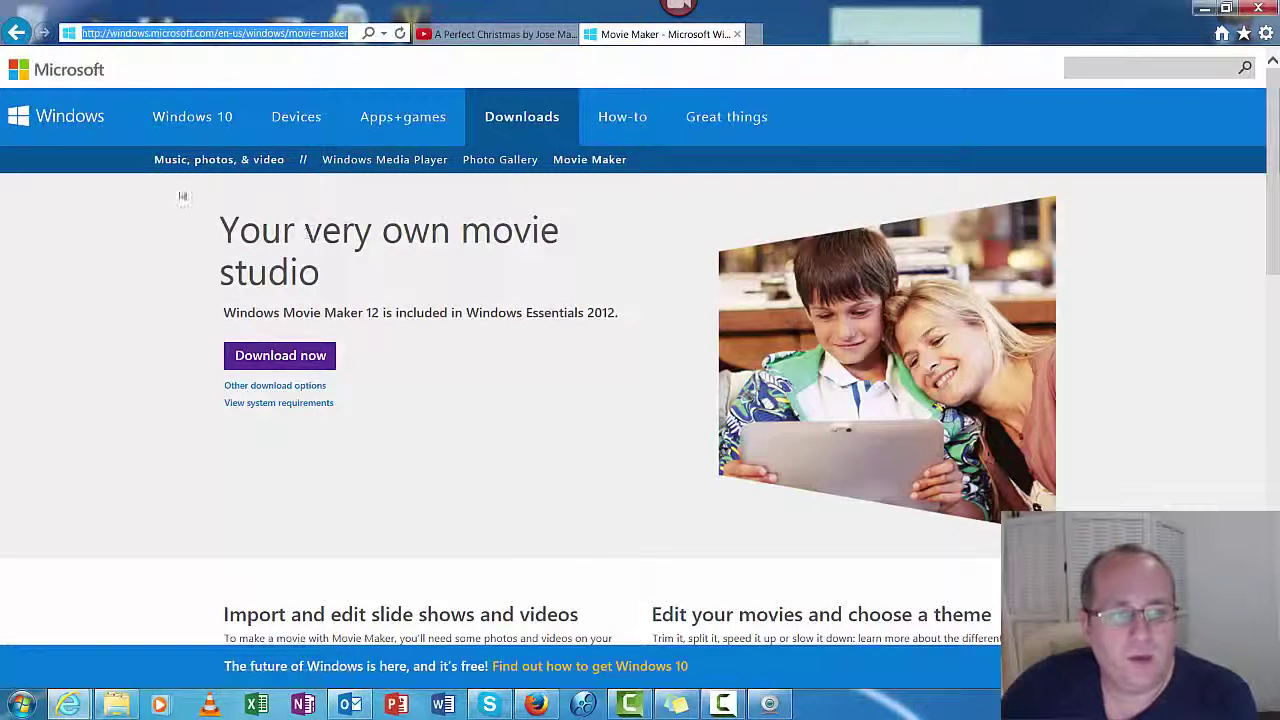
pyautogui.click(16, 32)
pyautogui.click(325, 33)
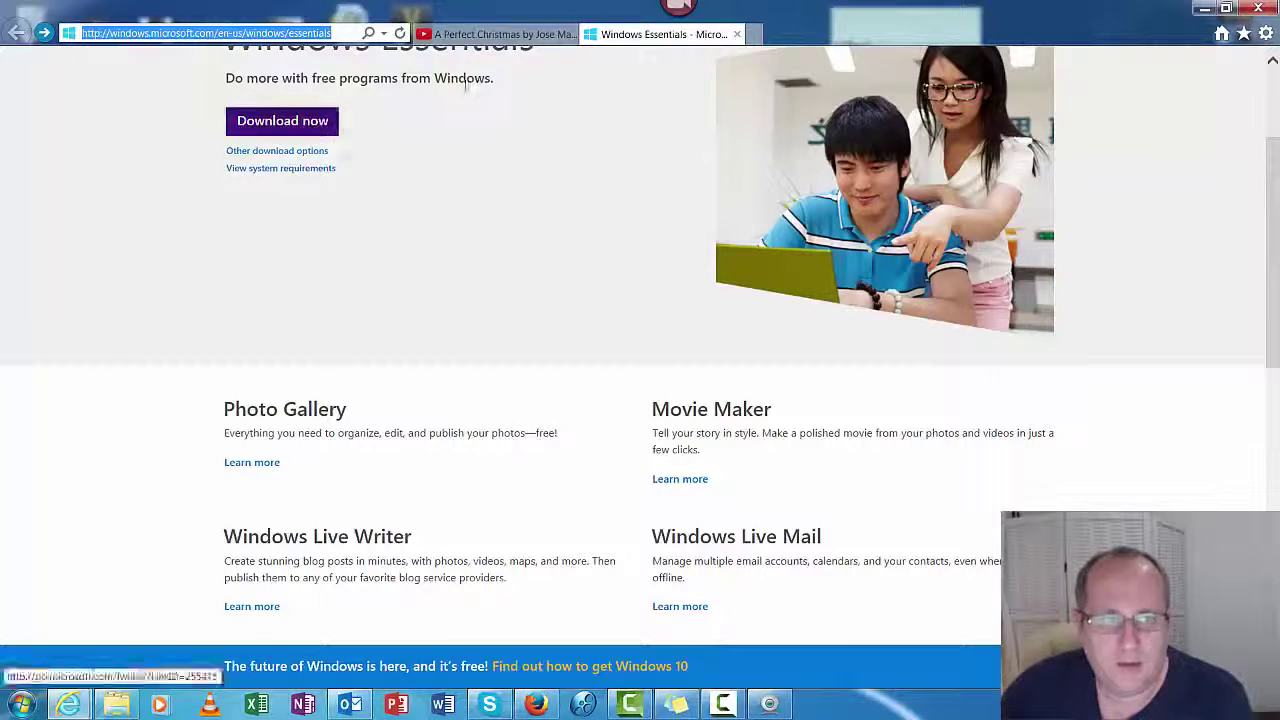
# Step: Download the Windows Essentials 2012 installer, run it and approve the User Account Control prompt
pyautogui.click(503, 251)
pyautogui.scroll(2, 500, 255)
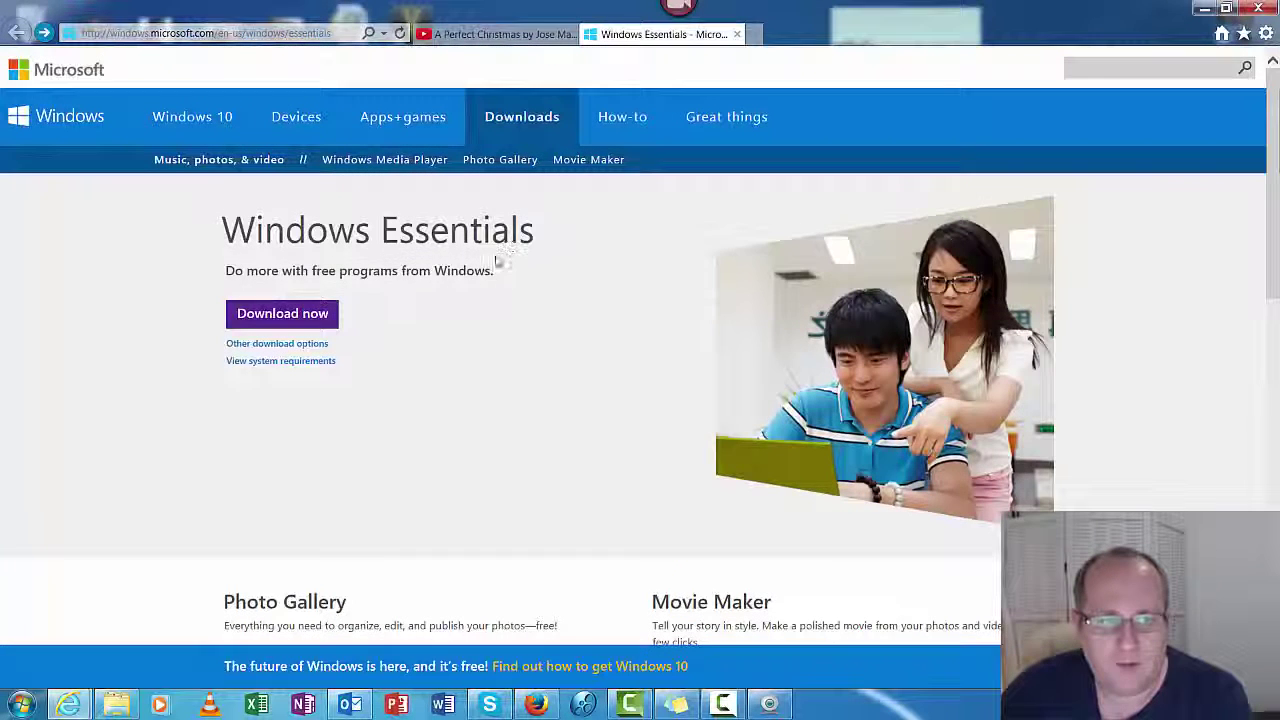
pyautogui.click(293, 316)
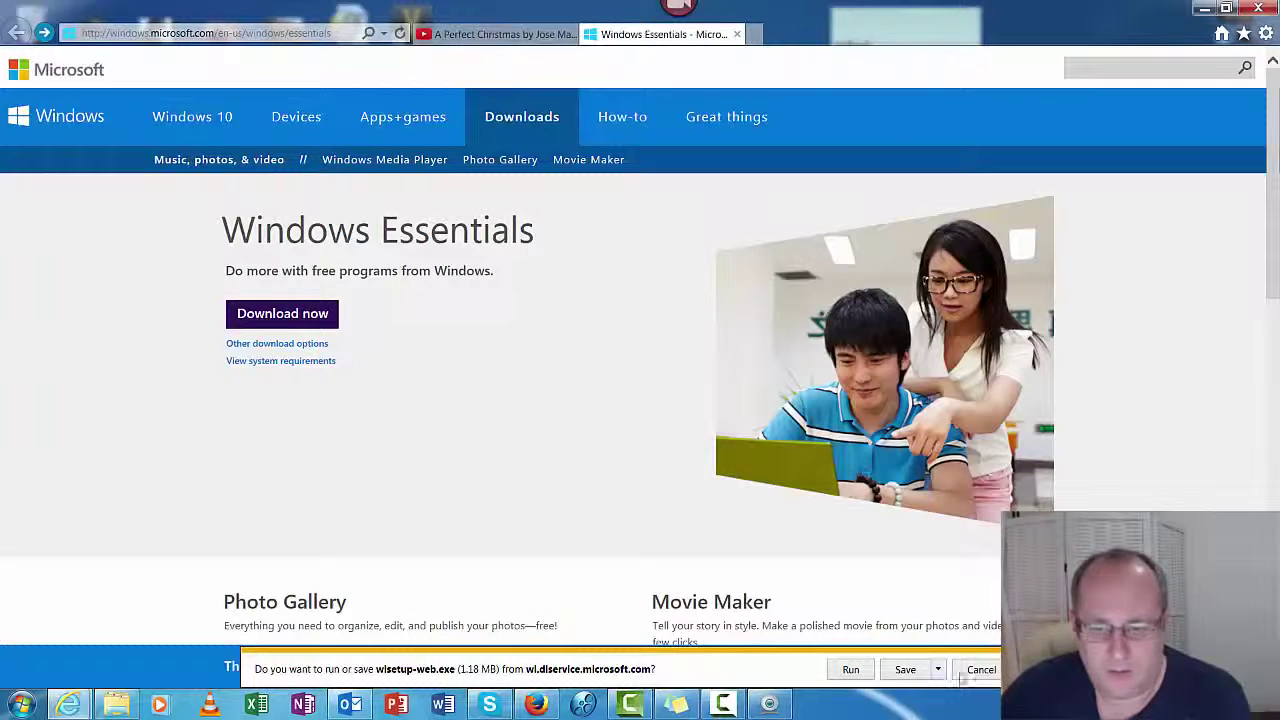
pyautogui.click(849, 670)
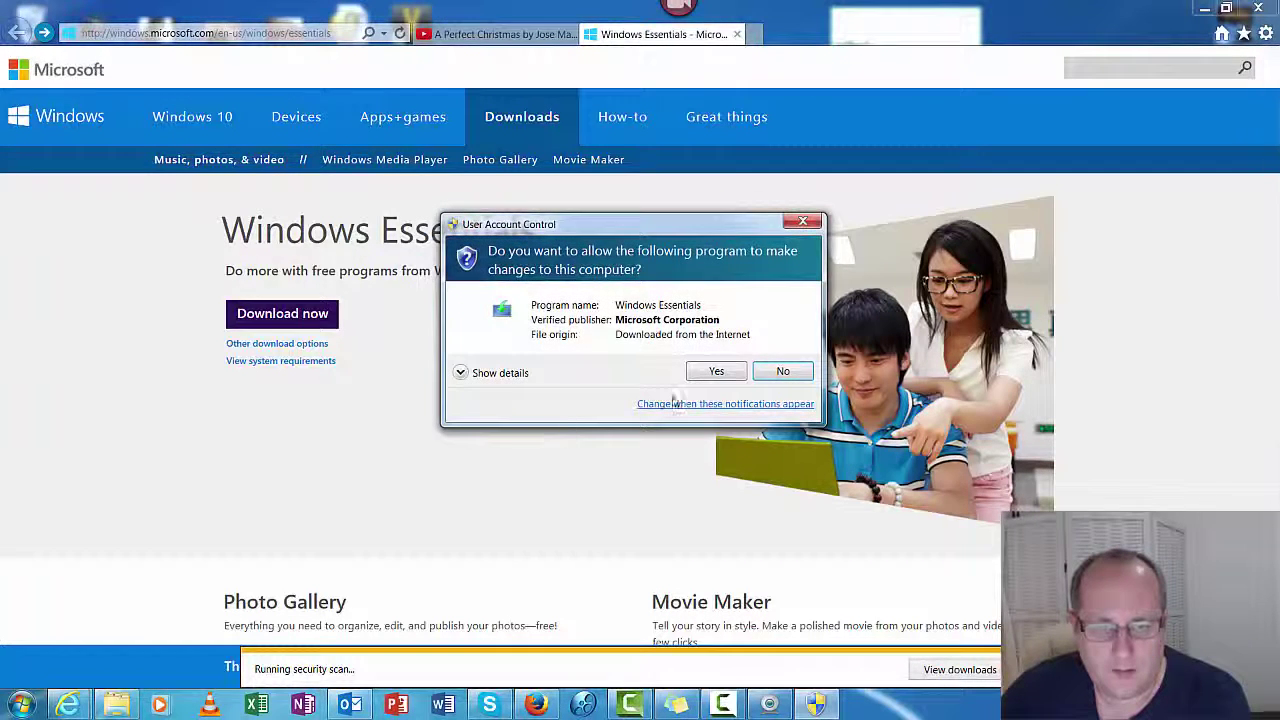
pyautogui.click(700, 373)
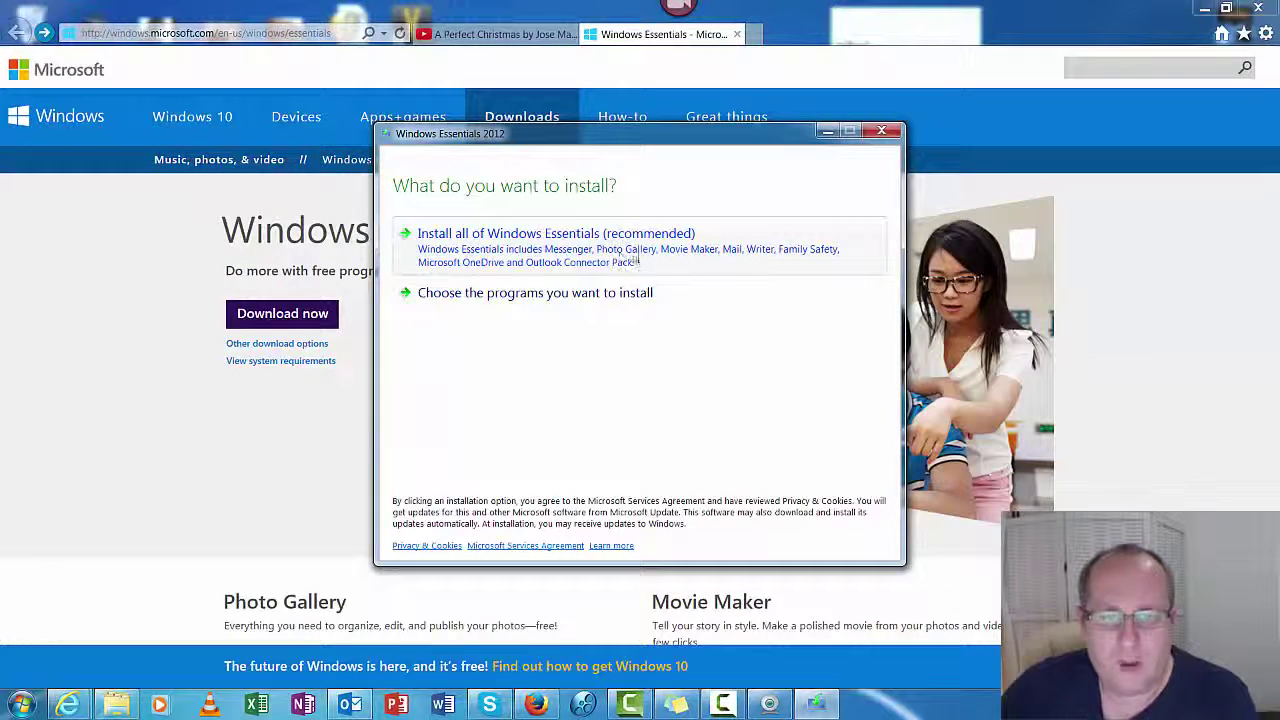
# Step: Choose programs individually, unchecking OneDrive, Mail, Family Safety and Messenger
pyautogui.click(530, 293)
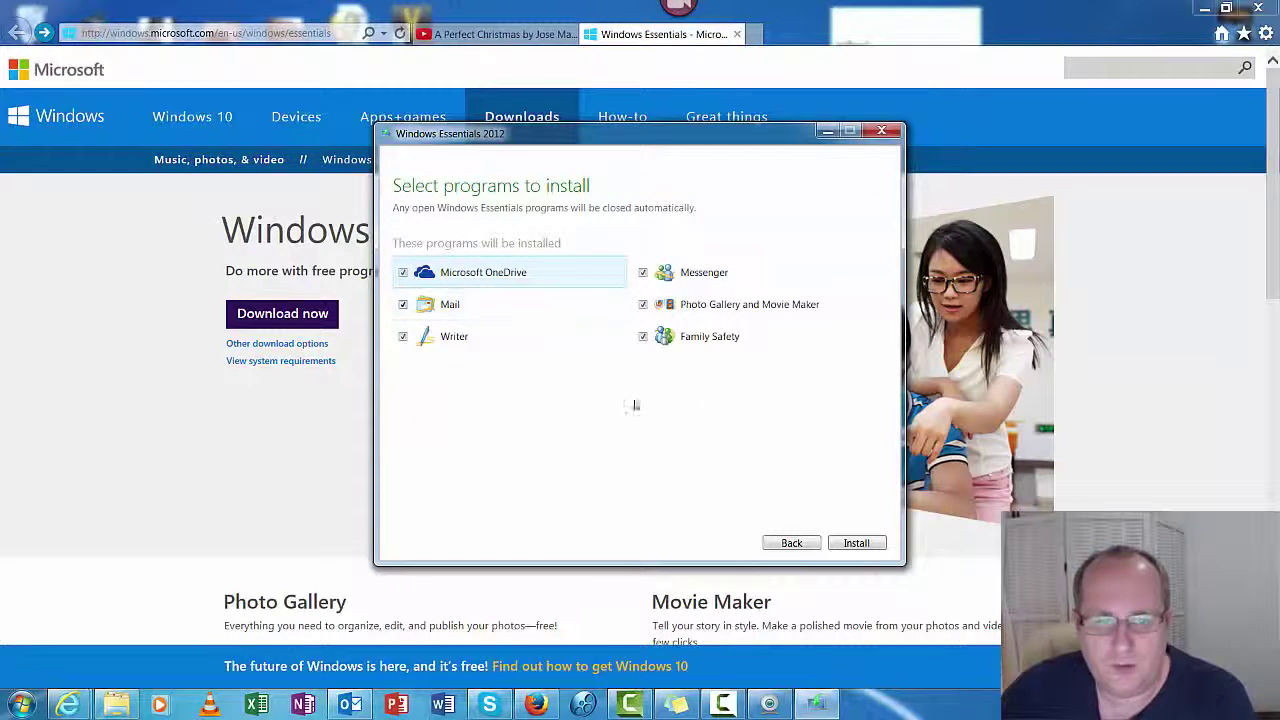
pyautogui.click(403, 272)
pyautogui.click(403, 304)
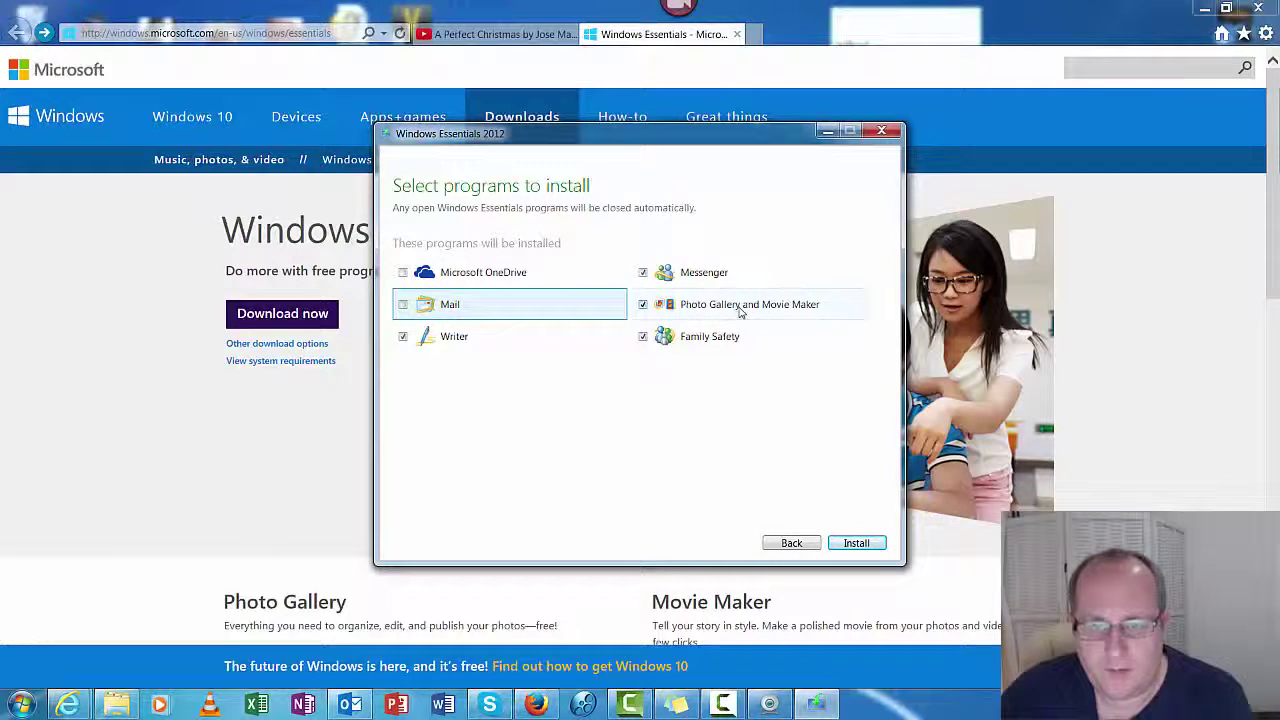
pyautogui.click(643, 338)
pyautogui.click(643, 272)
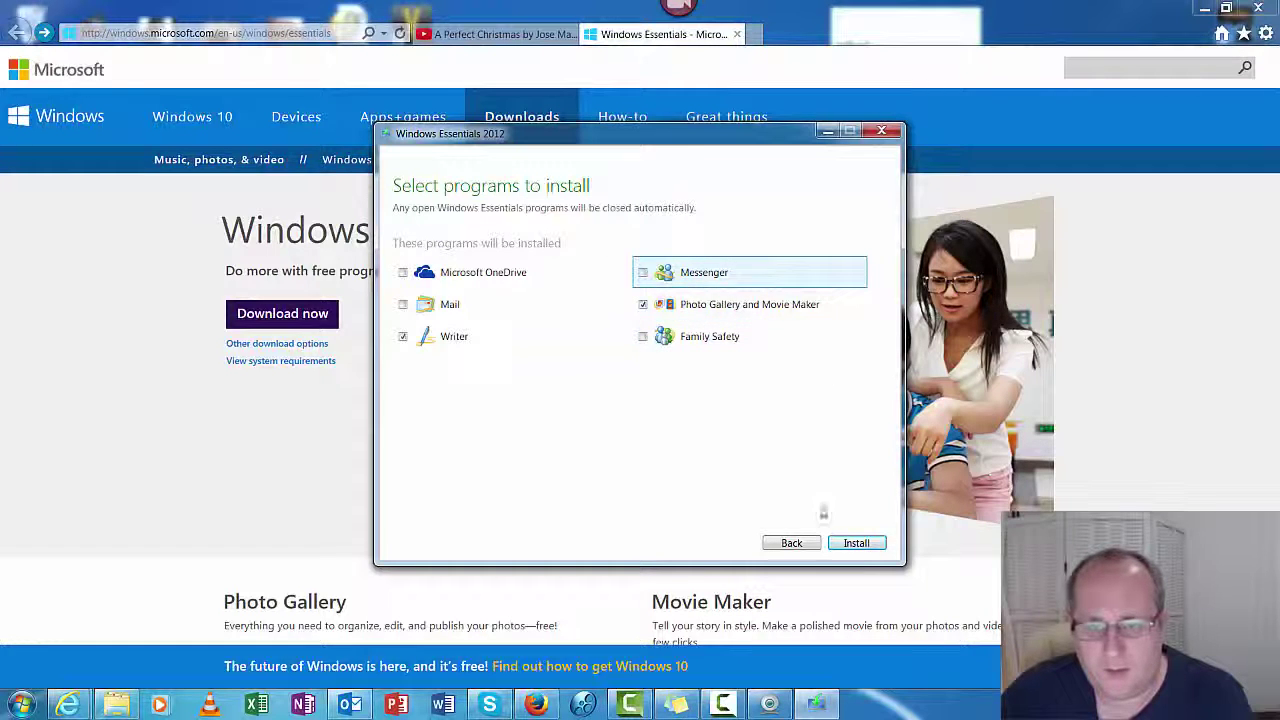
# Step: Install the selected programs, accept the Outlook warning and close the finished installer
pyautogui.click(858, 543)
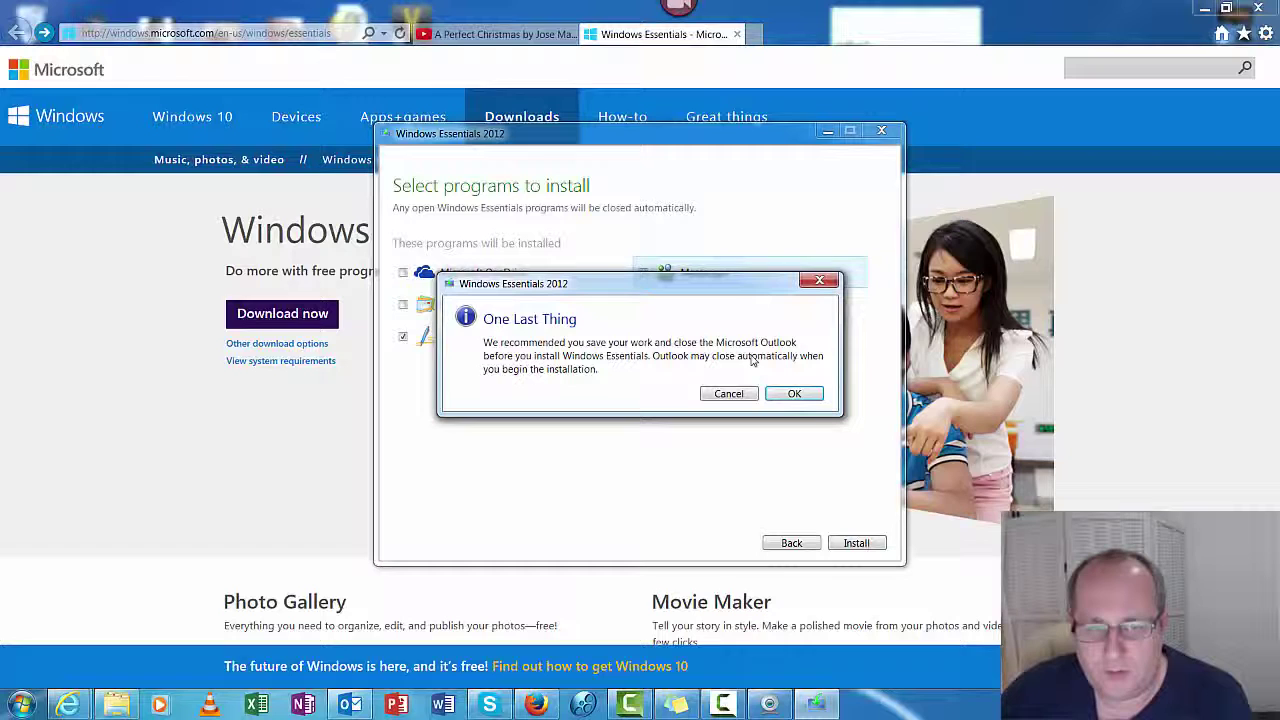
pyautogui.click(792, 394)
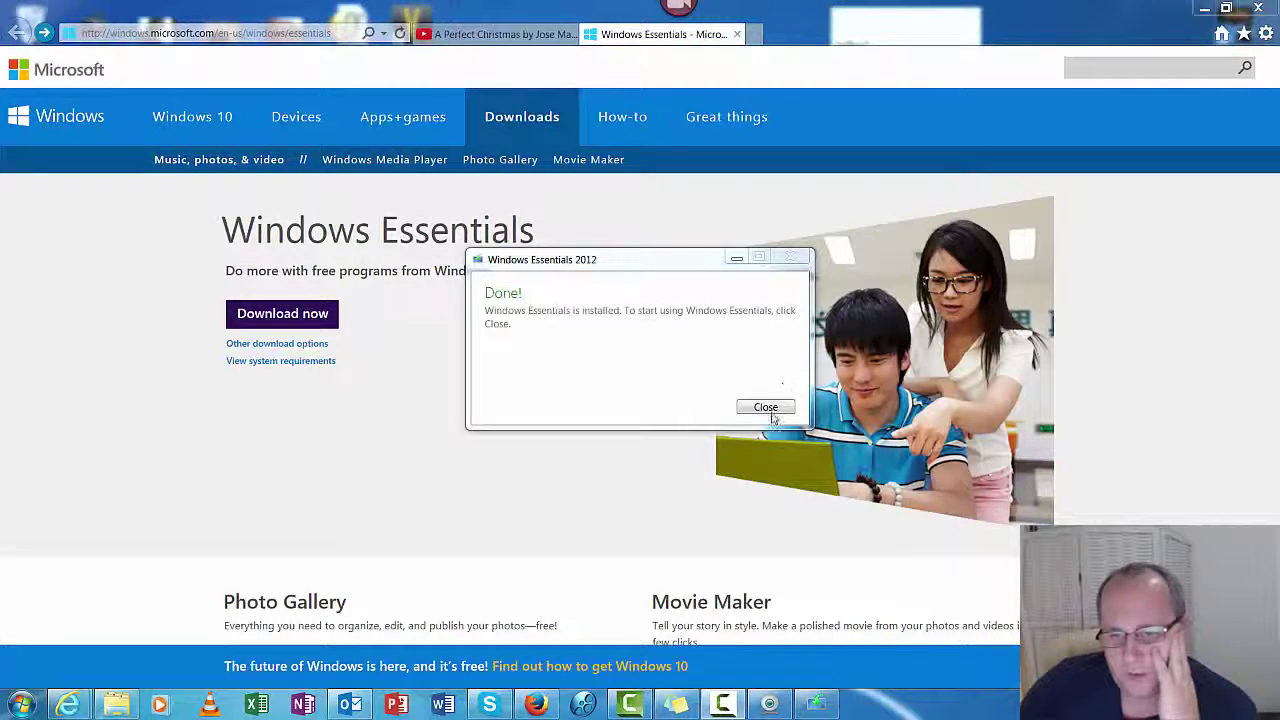
pyautogui.click(771, 415)
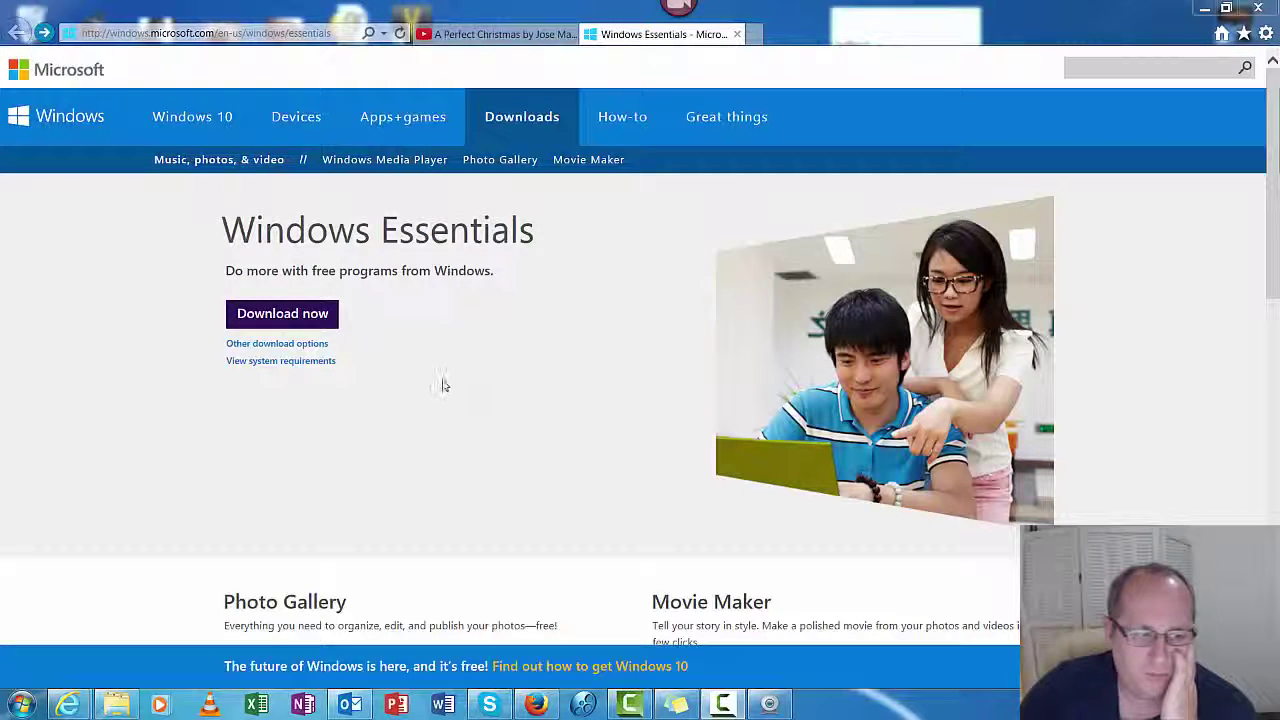
# Step: Search the Start menu for 'movie', launch Movie Maker and accept the Microsoft Services Agreement
pyautogui.click(22, 705)
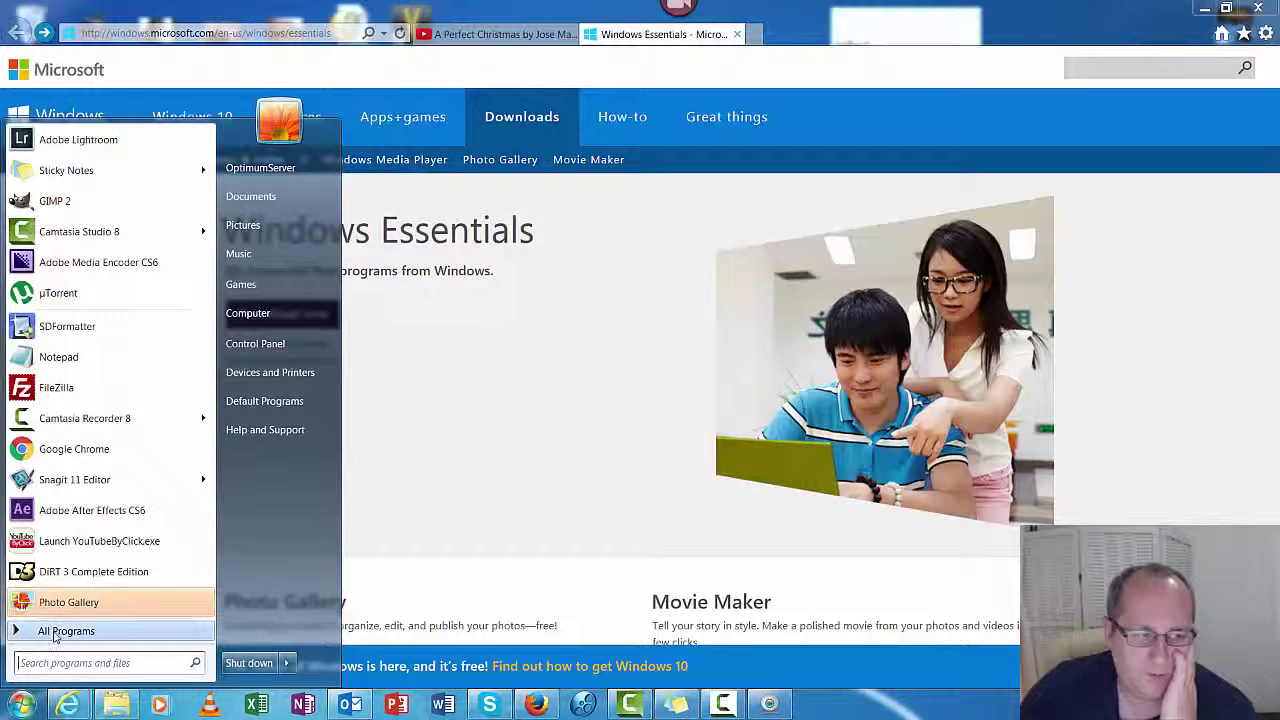
pyautogui.click(67, 664)
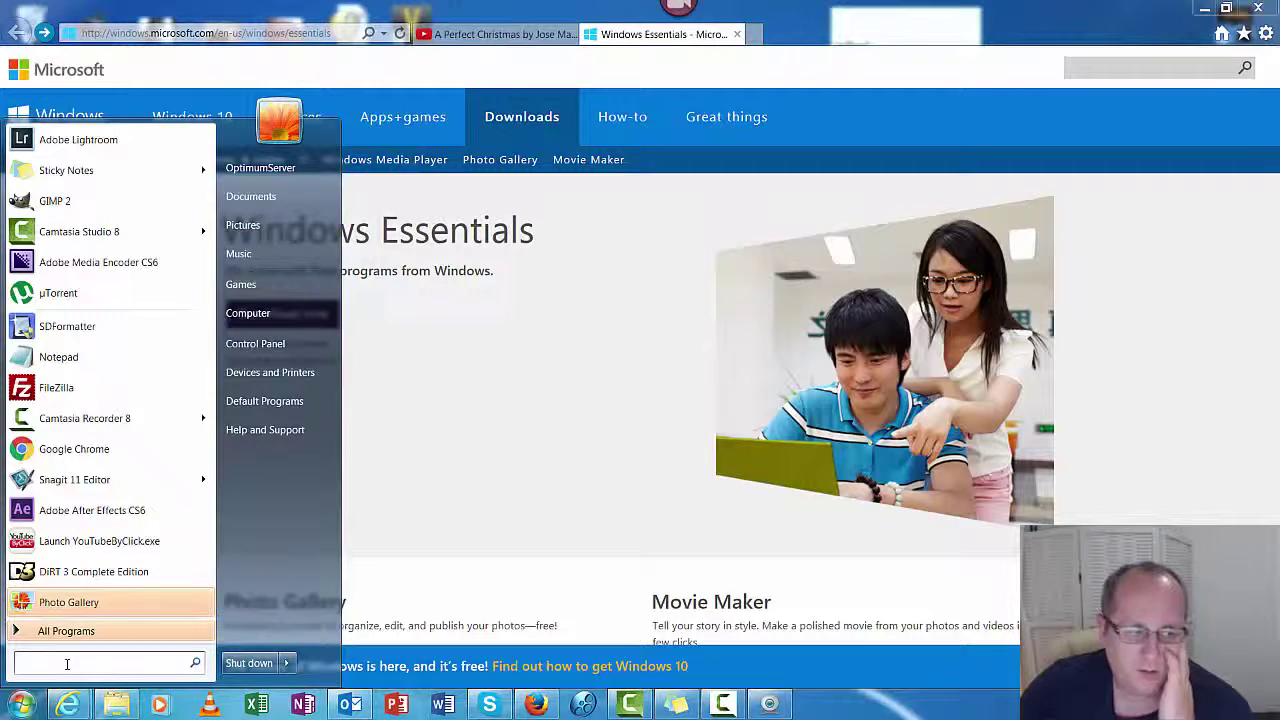
pyautogui.write('movie')
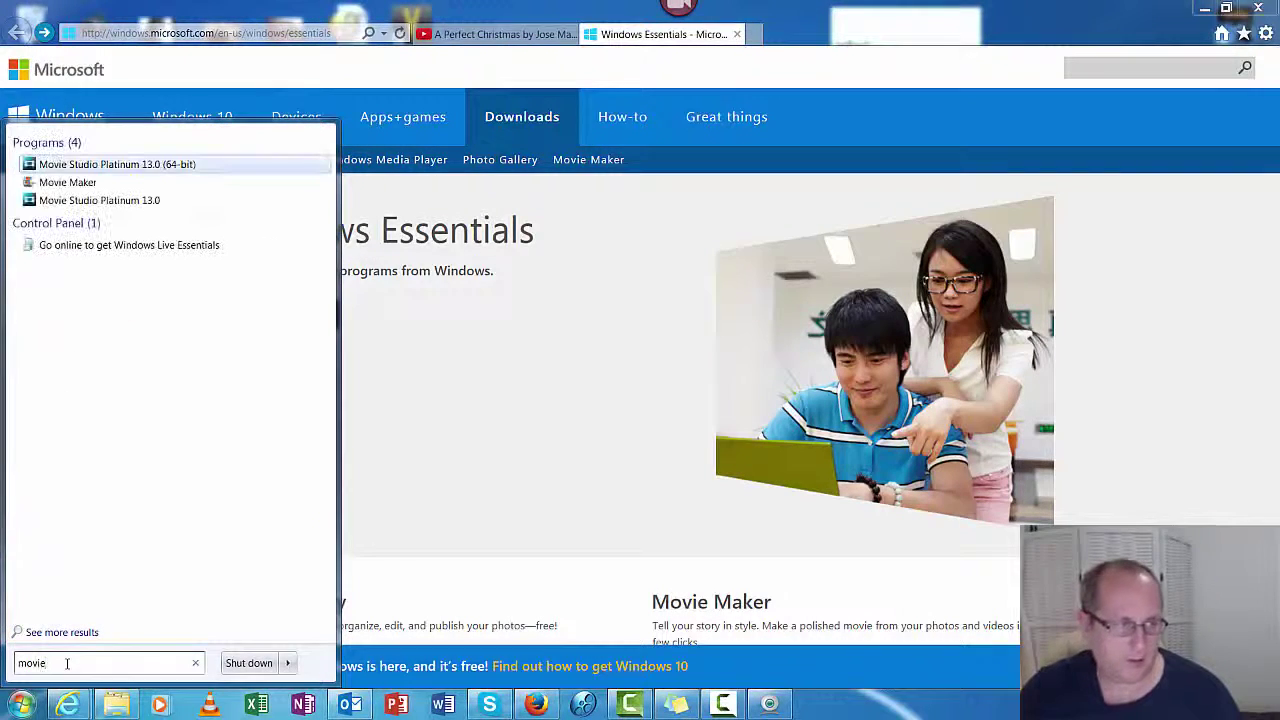
pyautogui.press('Escape')
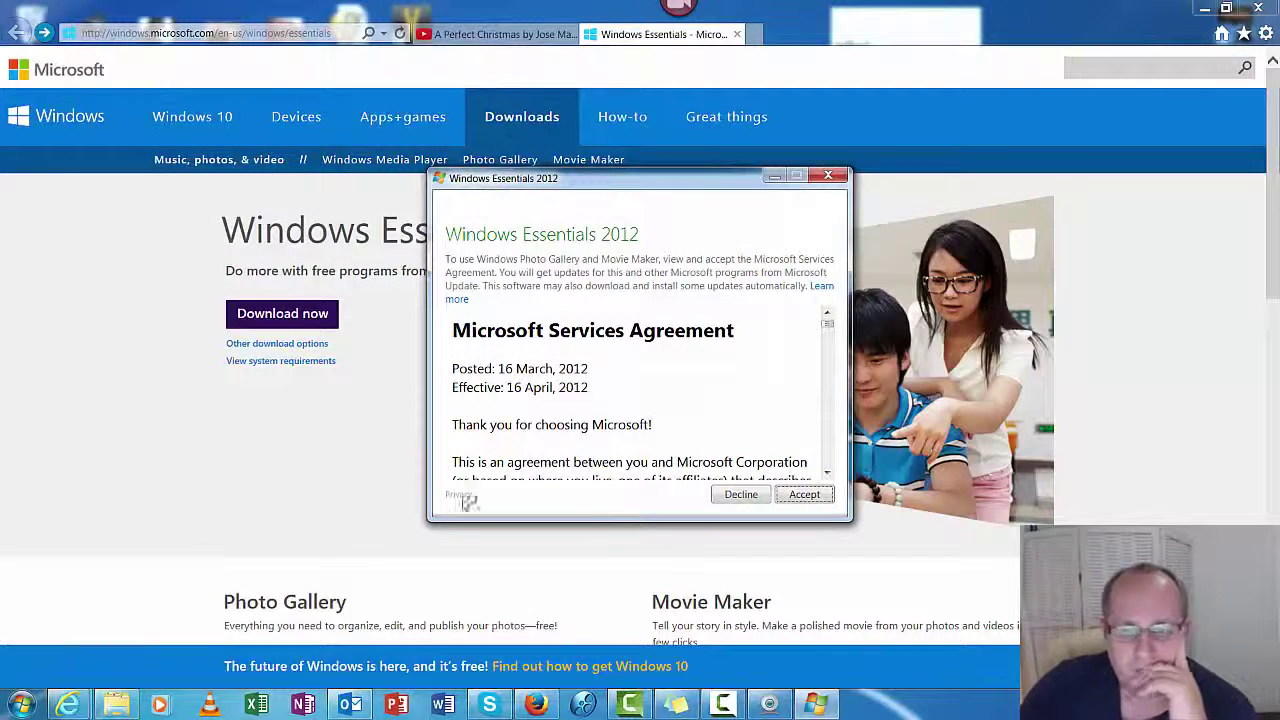
pyautogui.click(805, 495)
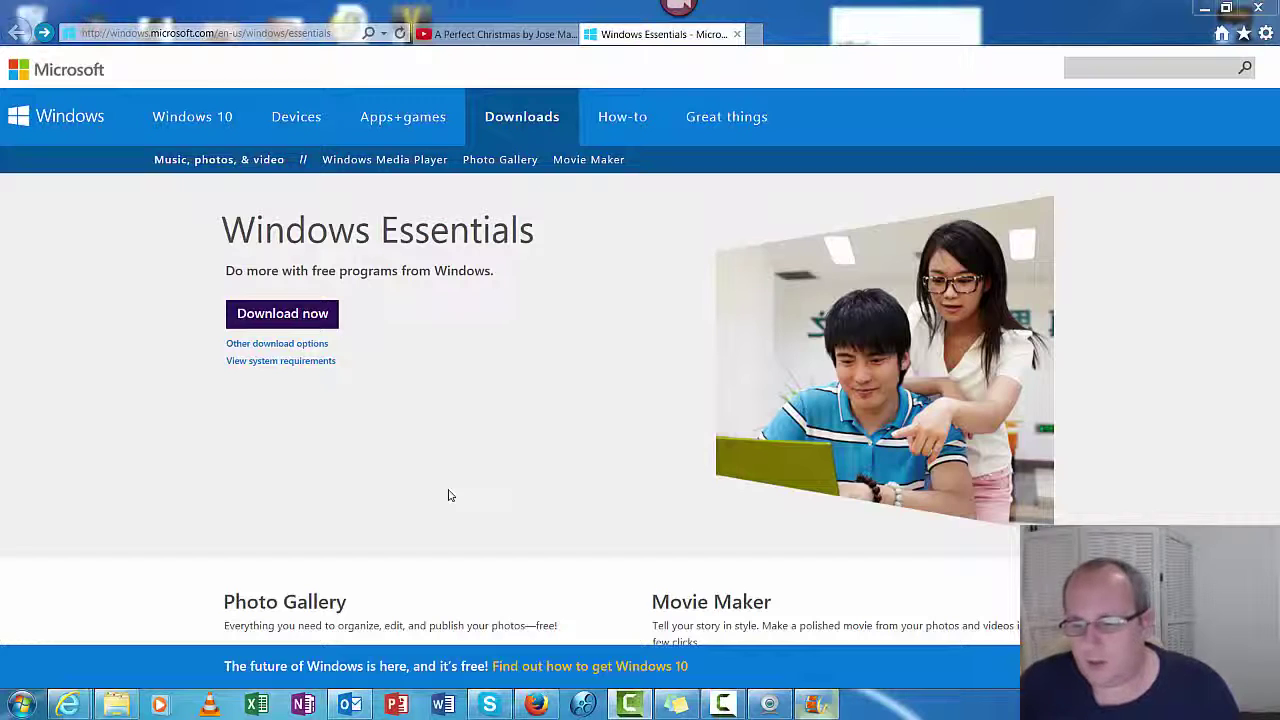
# Step: Add the 20151002_124327 waterfall clip from My Pictures to the storyboard and play it
pyautogui.click(816, 705)
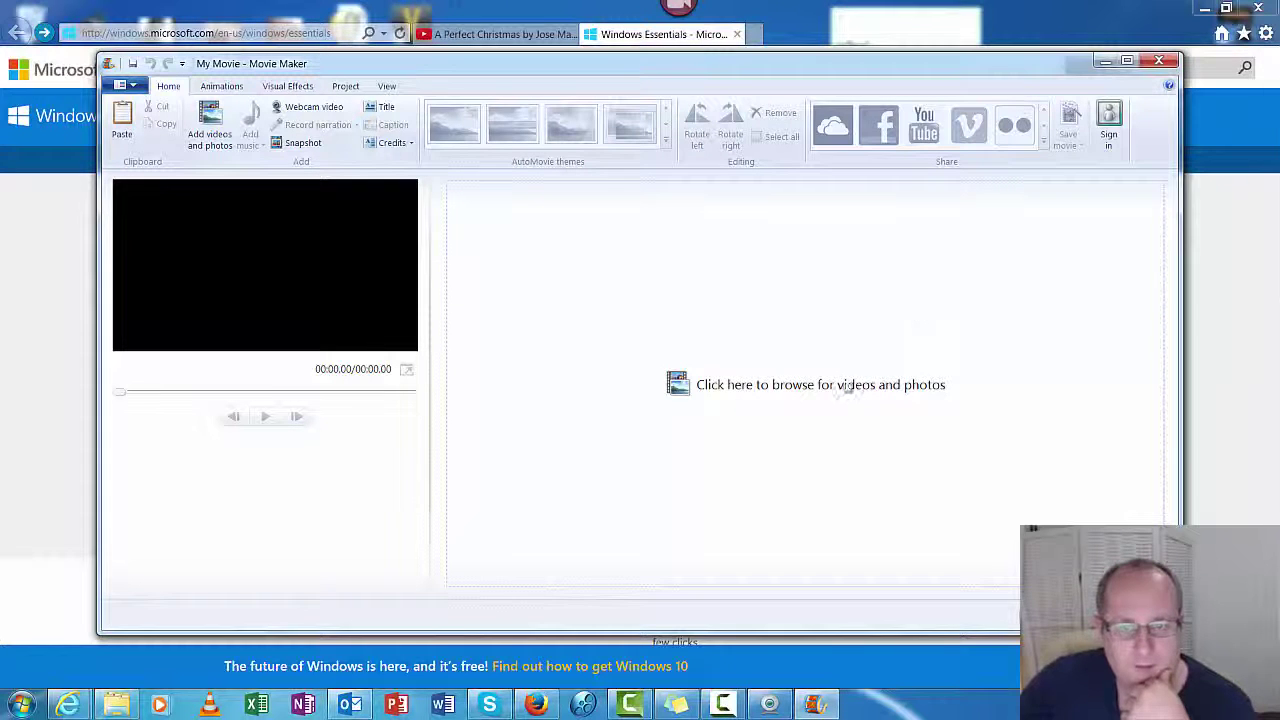
pyautogui.click(757, 389)
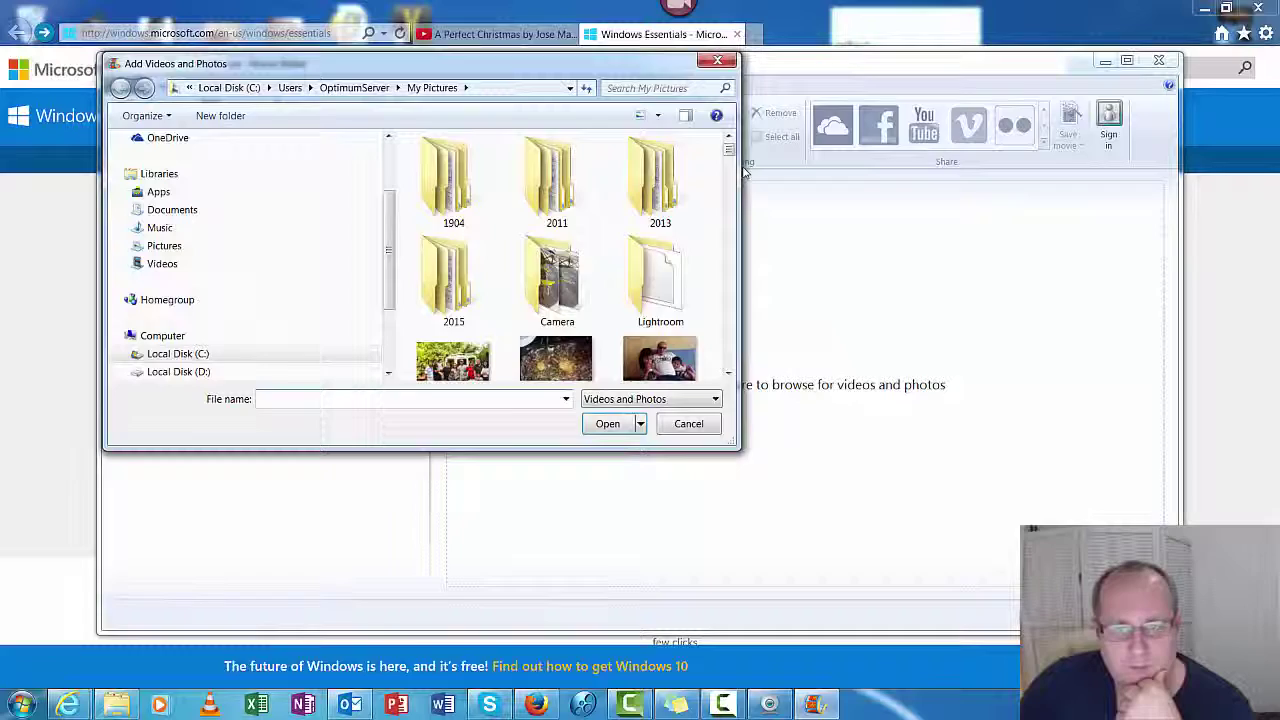
pyautogui.moveTo(731, 172); pyautogui.dragTo(729, 237)
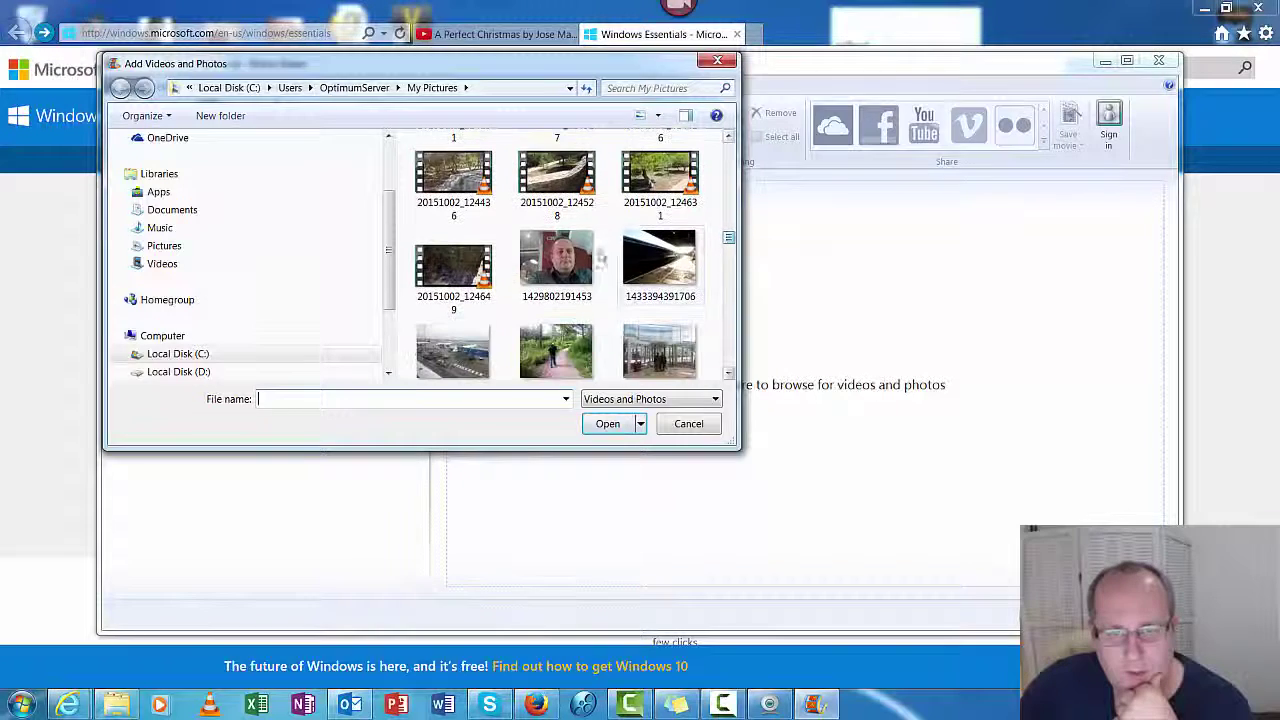
pyautogui.click(650, 252)
pyautogui.click(662, 200)
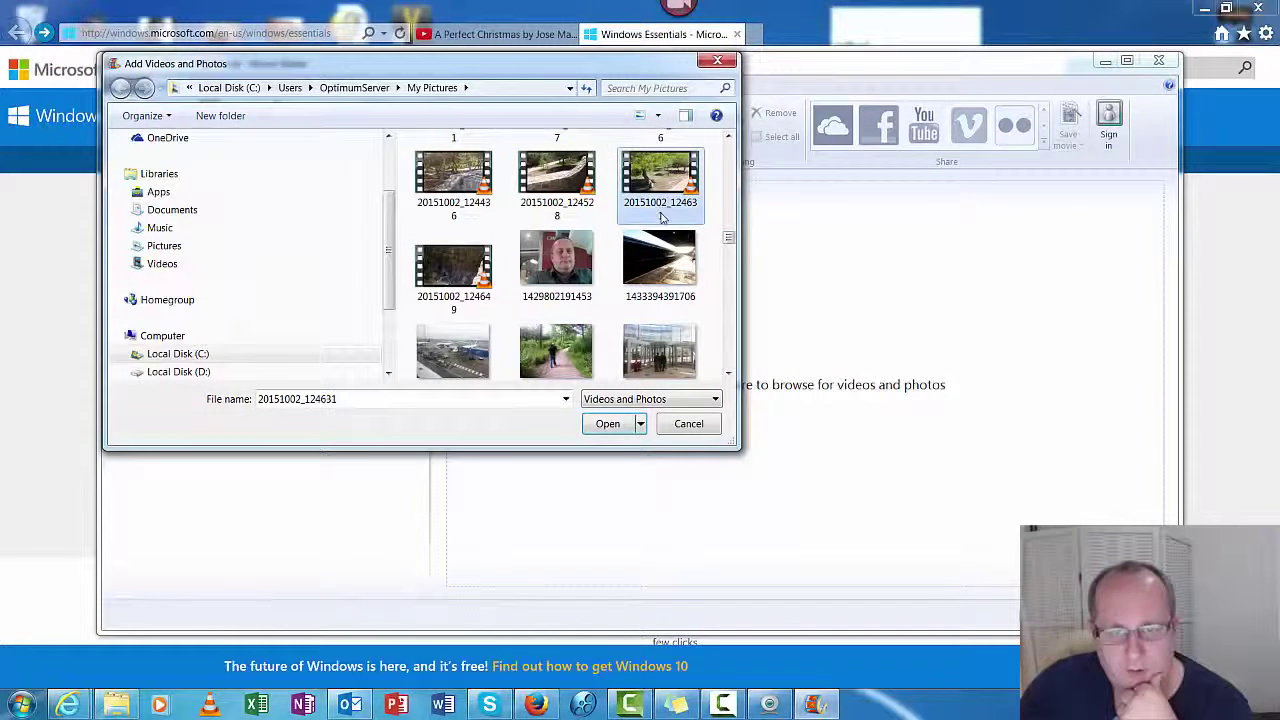
pyautogui.scroll(2, 668, 208)
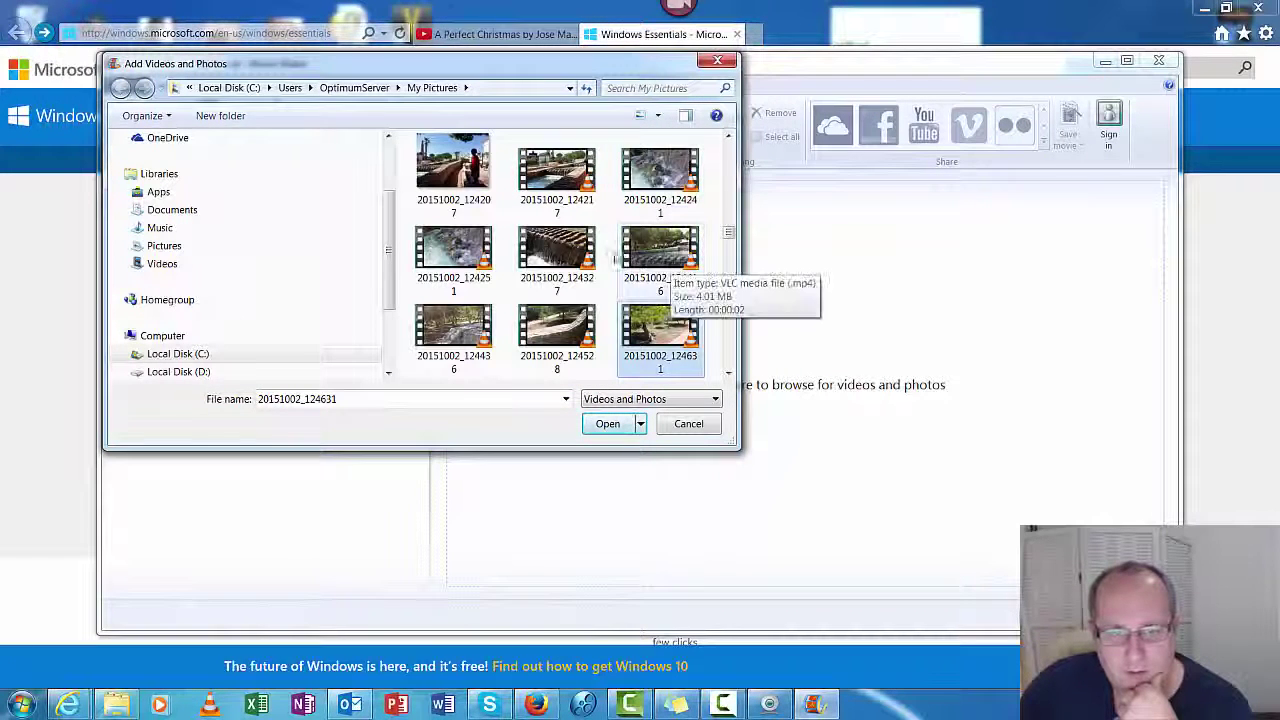
pyautogui.moveTo(592, 257)
pyautogui.mouseDown()
pyautogui.moveTo(550, 262)
pyautogui.moveTo(834, 306)
pyautogui.moveTo(590, 270)
pyautogui.mouseUp()
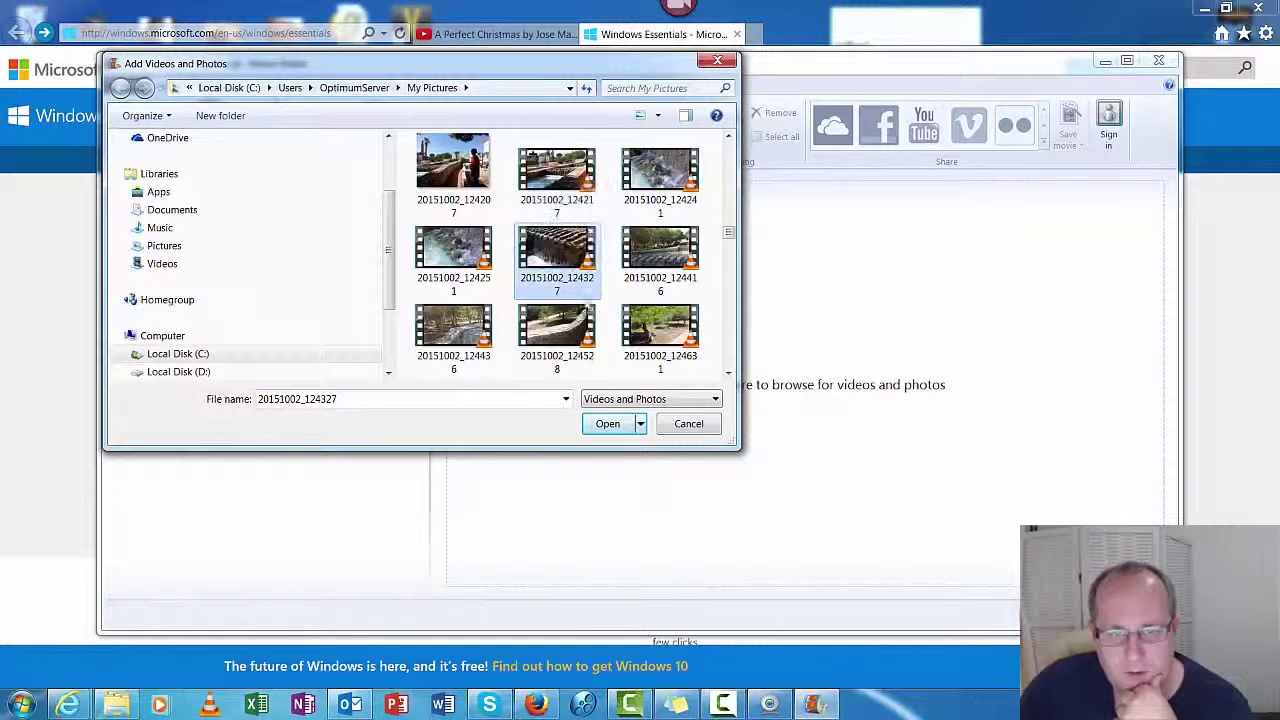
pyautogui.click(608, 423)
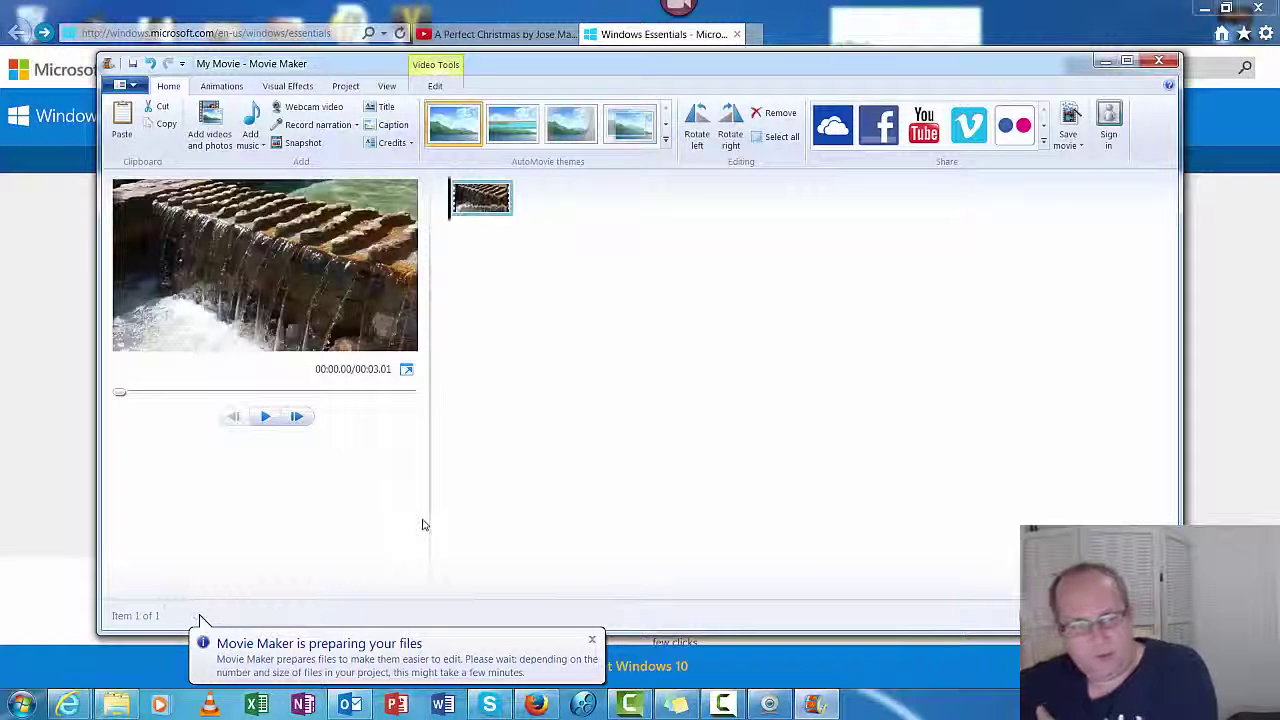
pyautogui.click(264, 416)
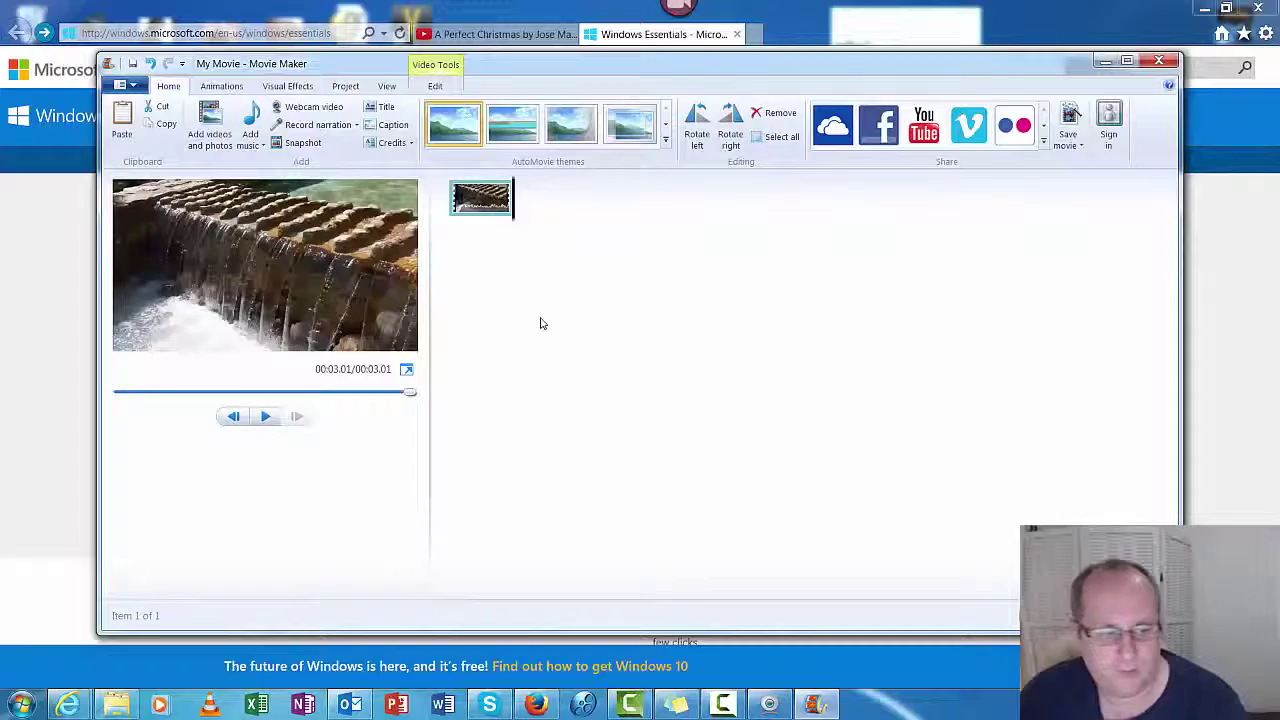
# Step: Open the Video Creation folder and drag Full_HD onto the Movie Maker storyboard
pyautogui.click(116, 704)
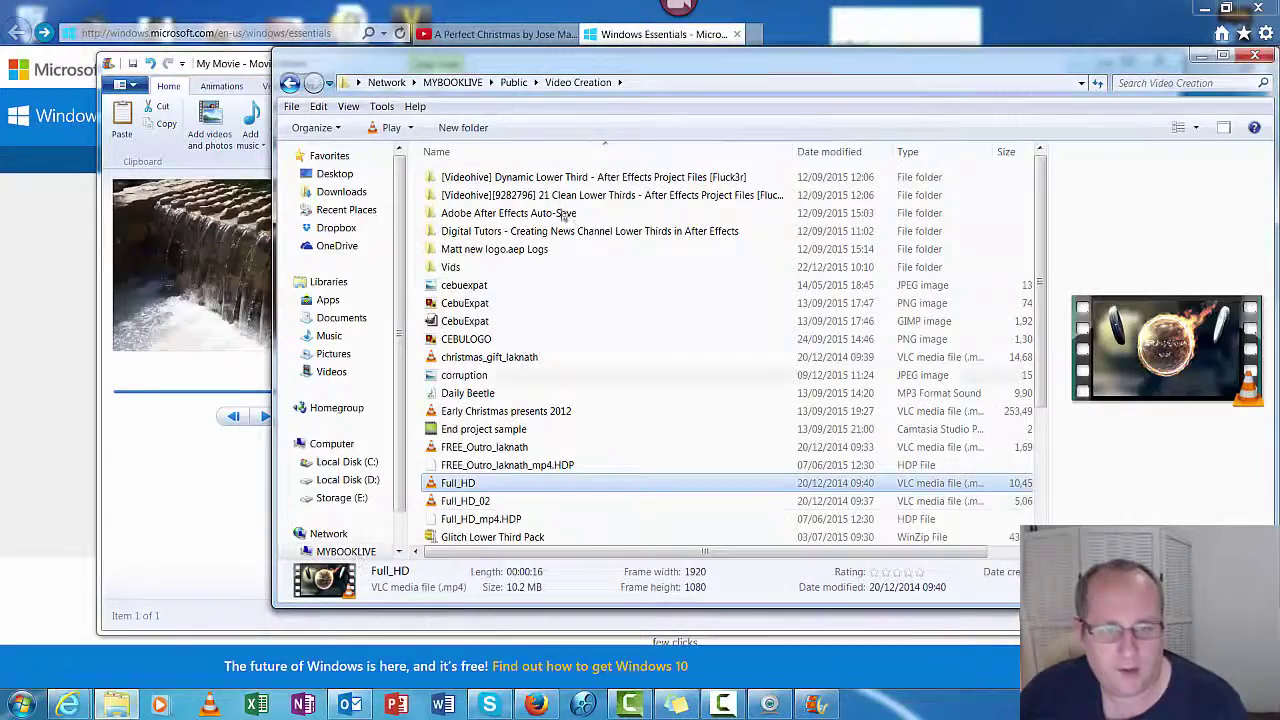
pyautogui.moveTo(584, 75); pyautogui.dragTo(926, 92)
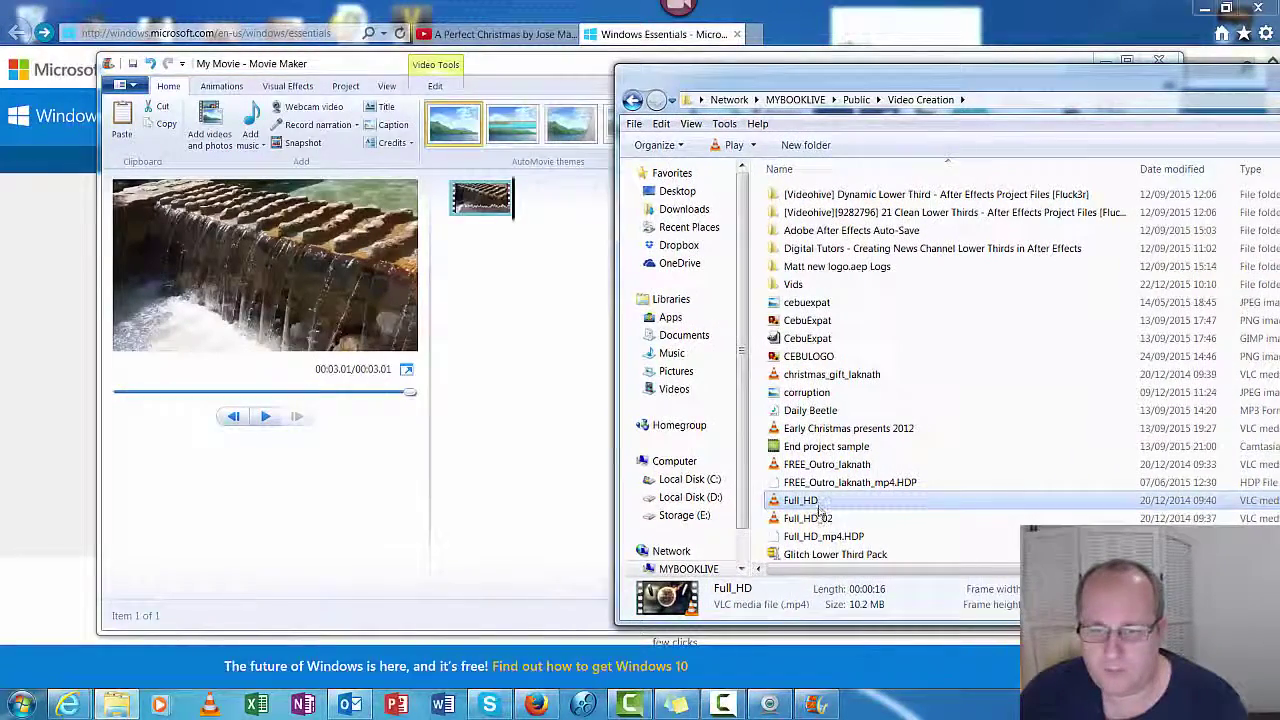
pyautogui.moveTo(820, 507); pyautogui.dragTo(440, 230)
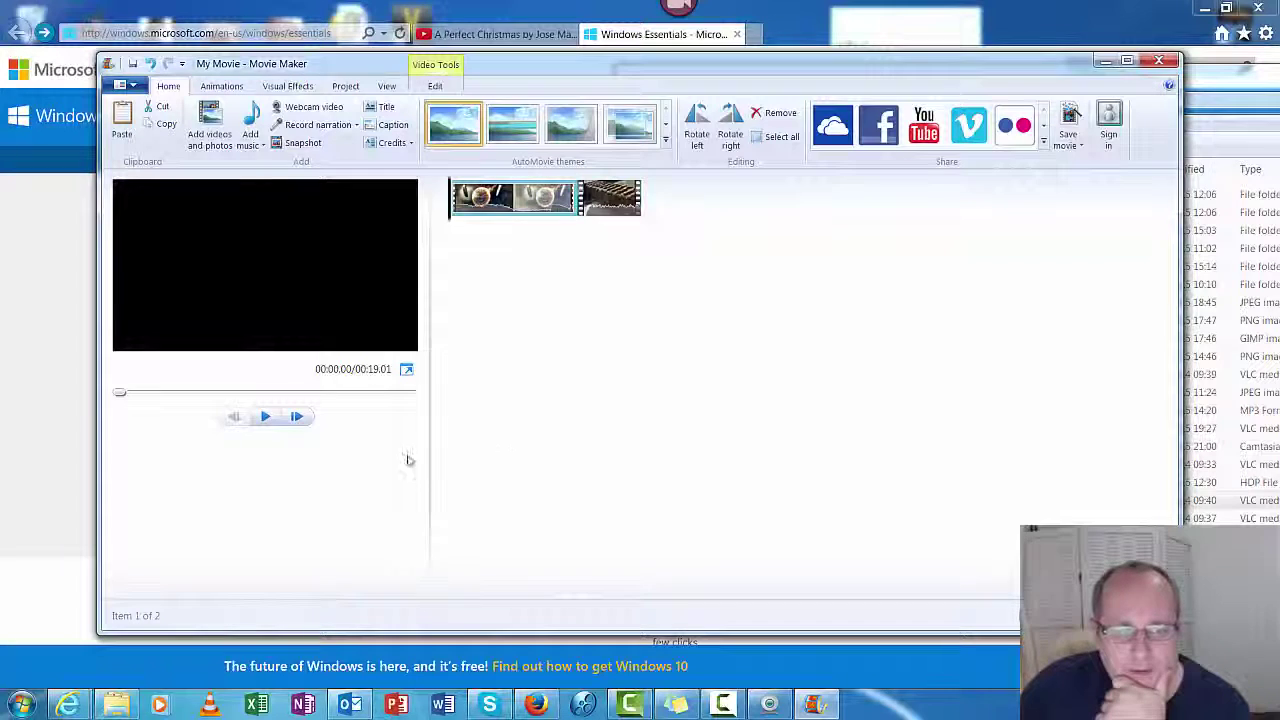
# Step: Play and pause the two-clip preview, then select the waterfall clip
pyautogui.click(266, 418)
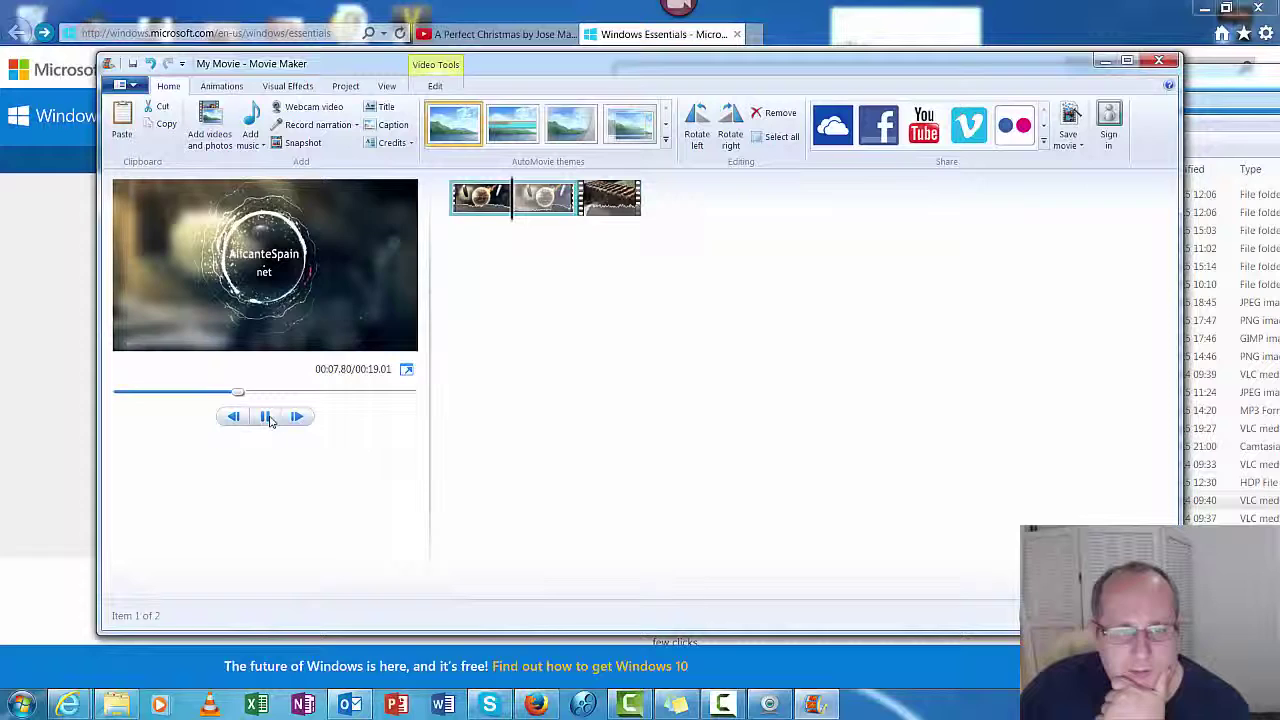
pyautogui.click(266, 416)
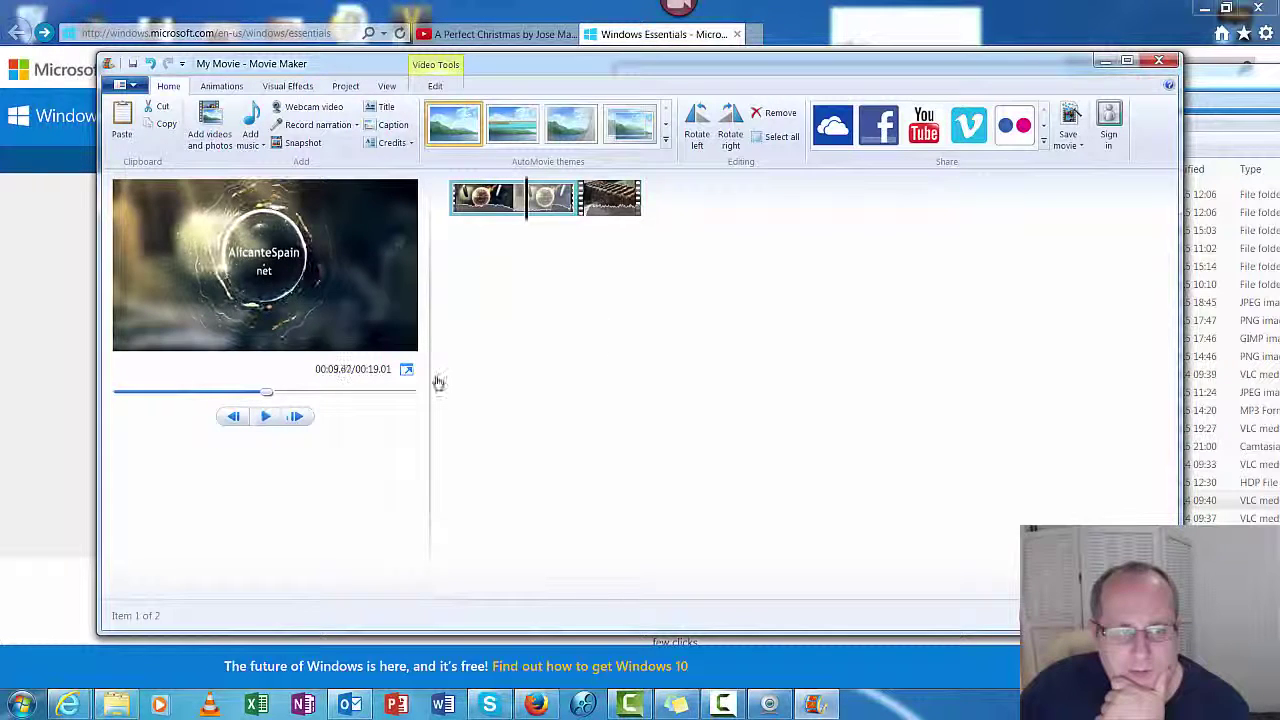
pyautogui.click(582, 202)
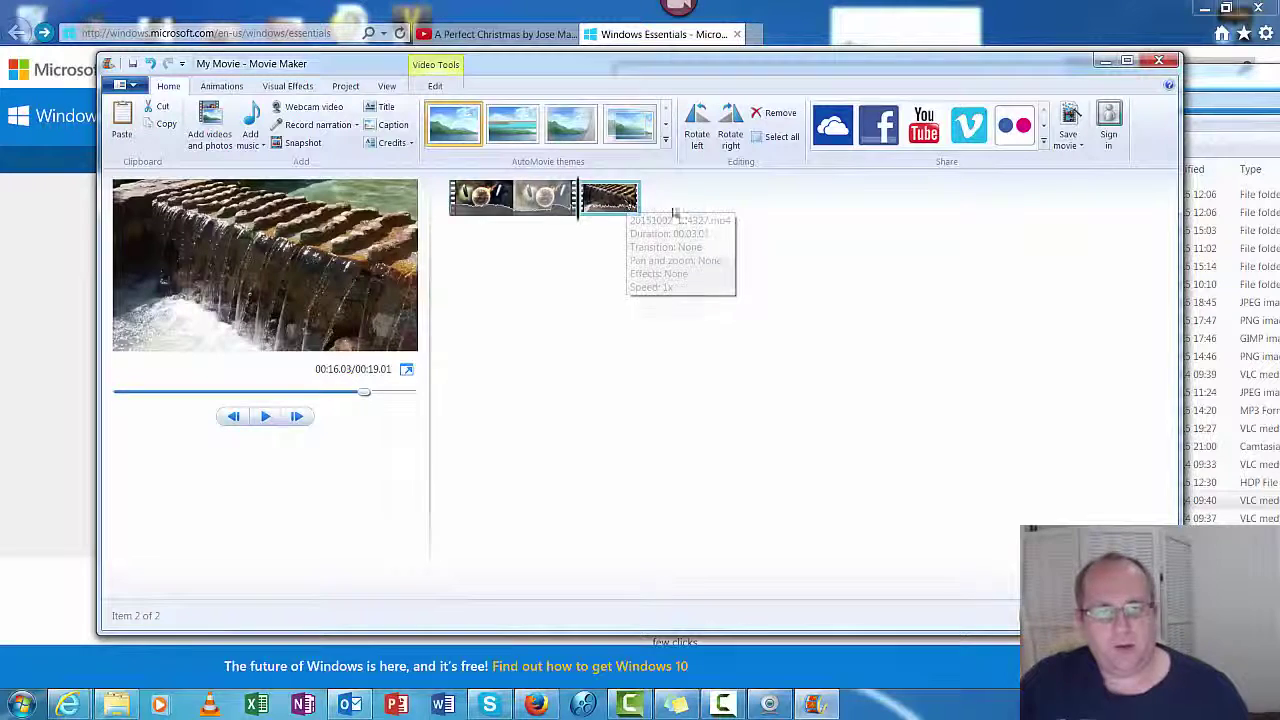
# Step: Apply the Sepia effect to the waterfall clip and play it back from the clip's start
pyautogui.click(290, 87)
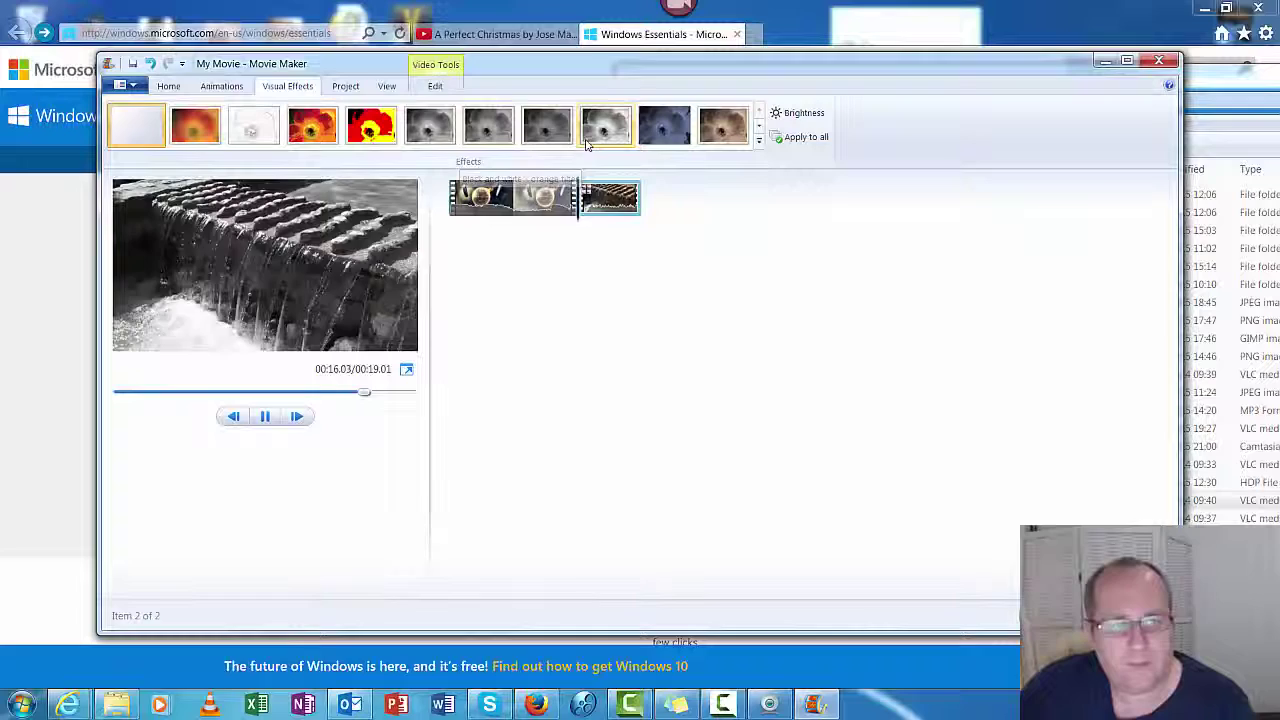
pyautogui.click(723, 125)
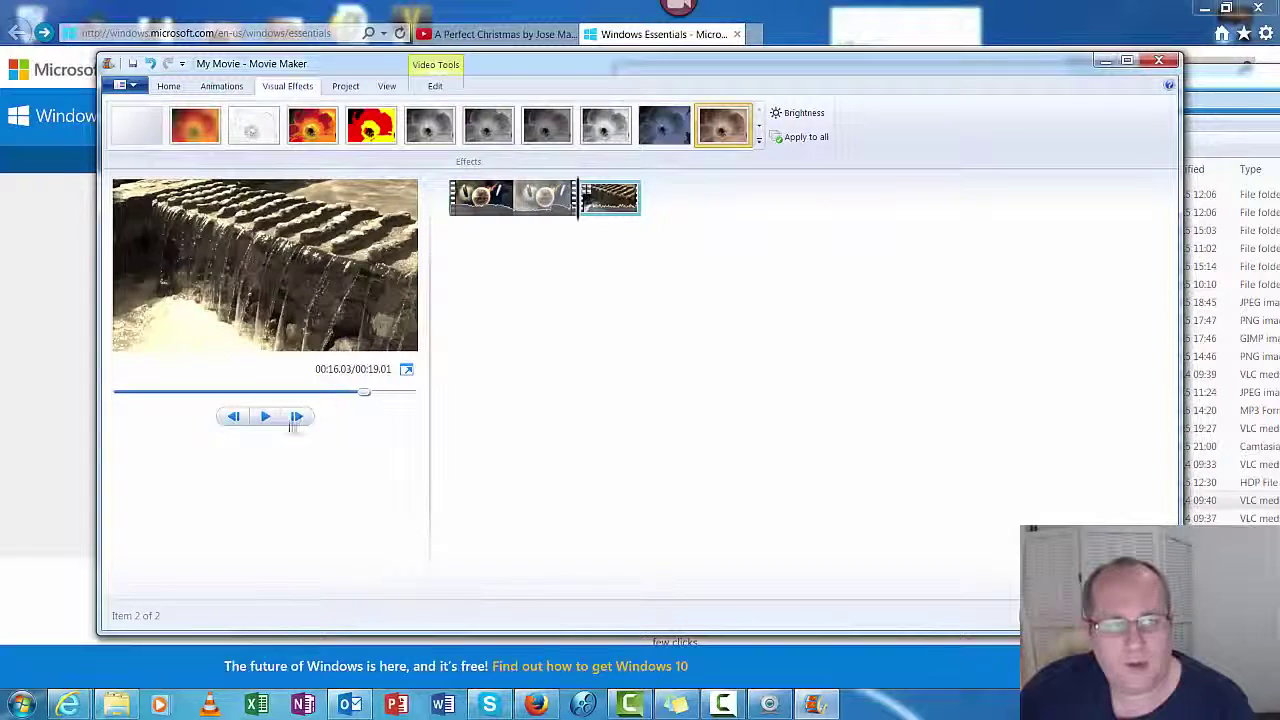
pyautogui.click(267, 417)
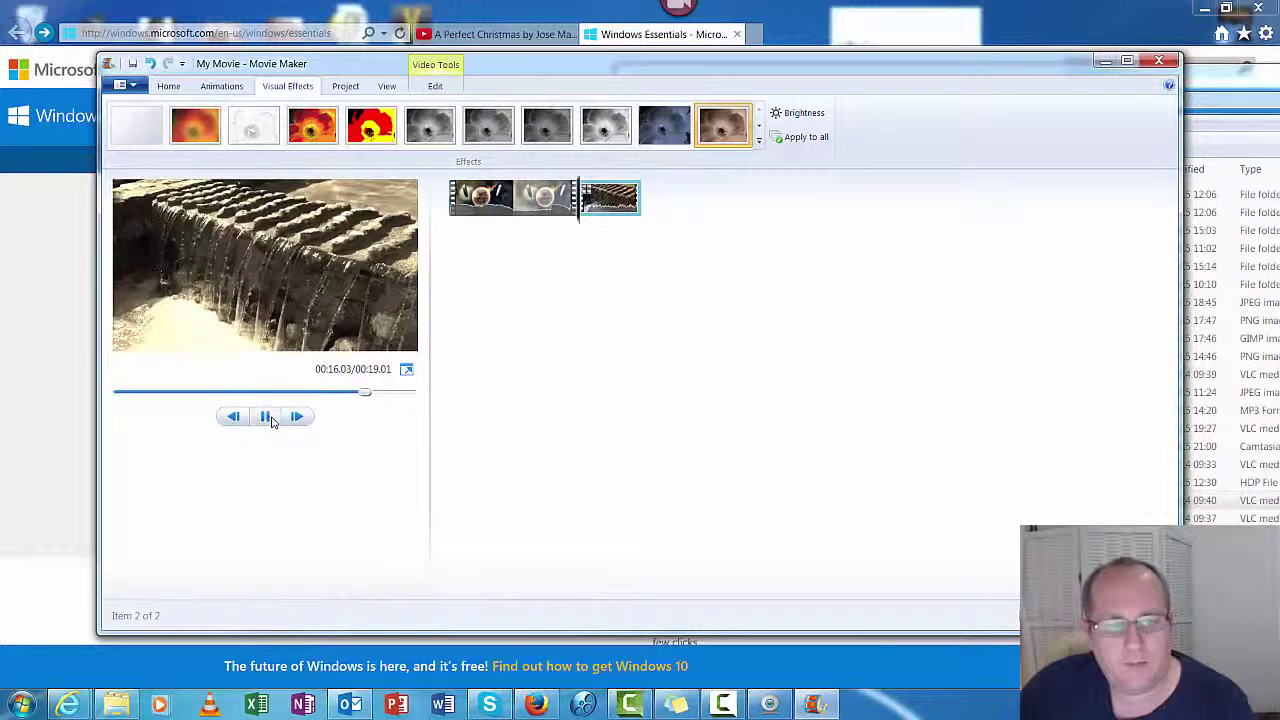
pyautogui.click(172, 395)
pyautogui.click(265, 416)
pyautogui.click(575, 230)
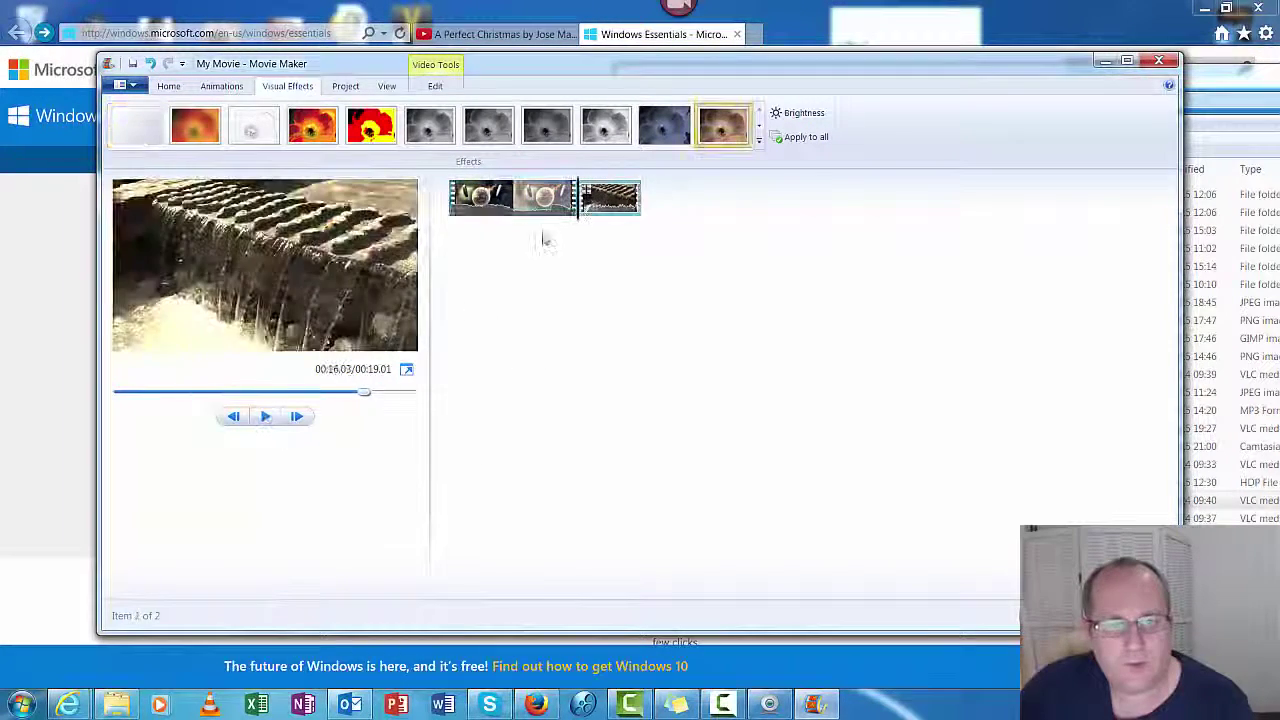
pyautogui.click(265, 416)
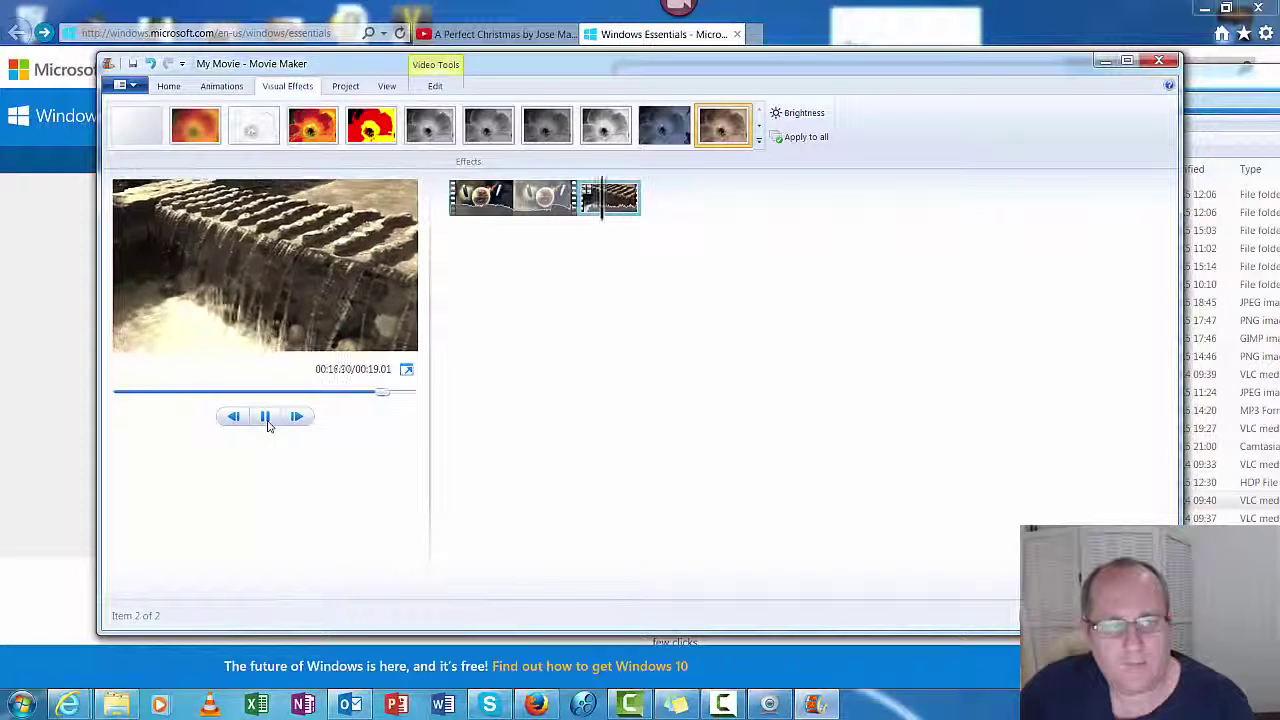
pyautogui.click(267, 424)
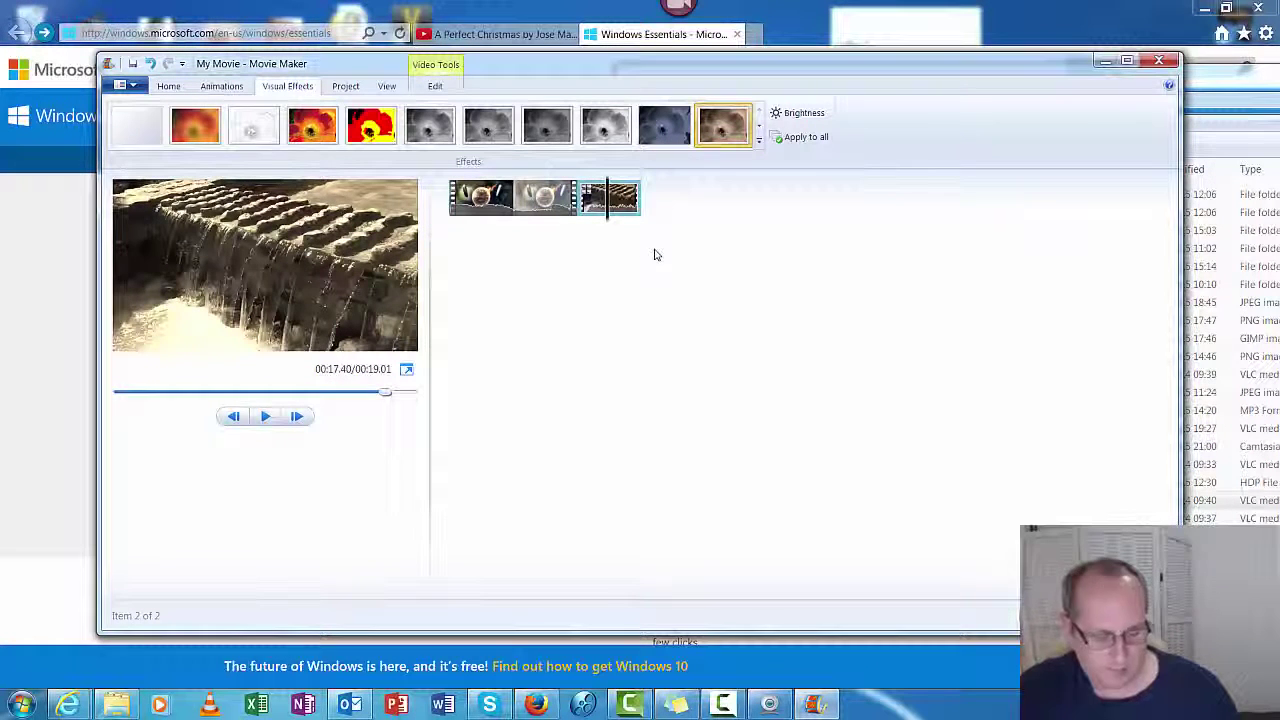
# Step: Browse the effects gallery, set No effect, try the red-yellow effect and undo it
pyautogui.click(759, 139)
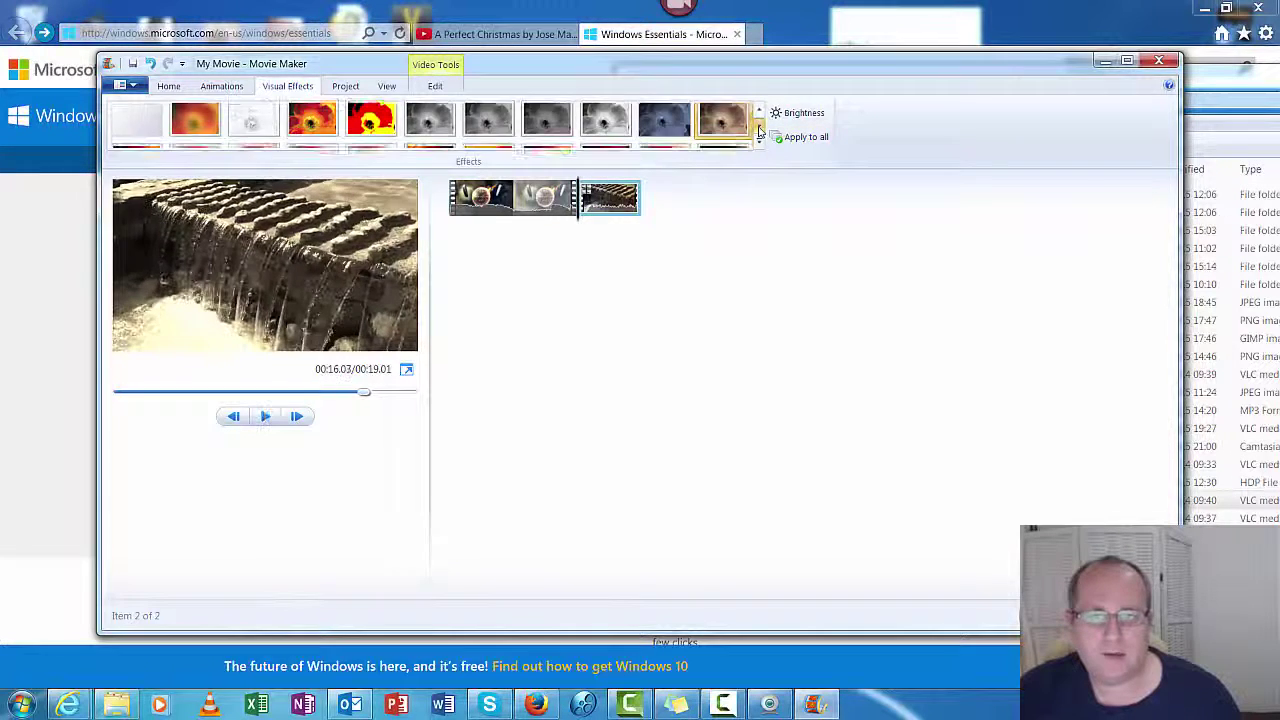
pyautogui.click(759, 131)
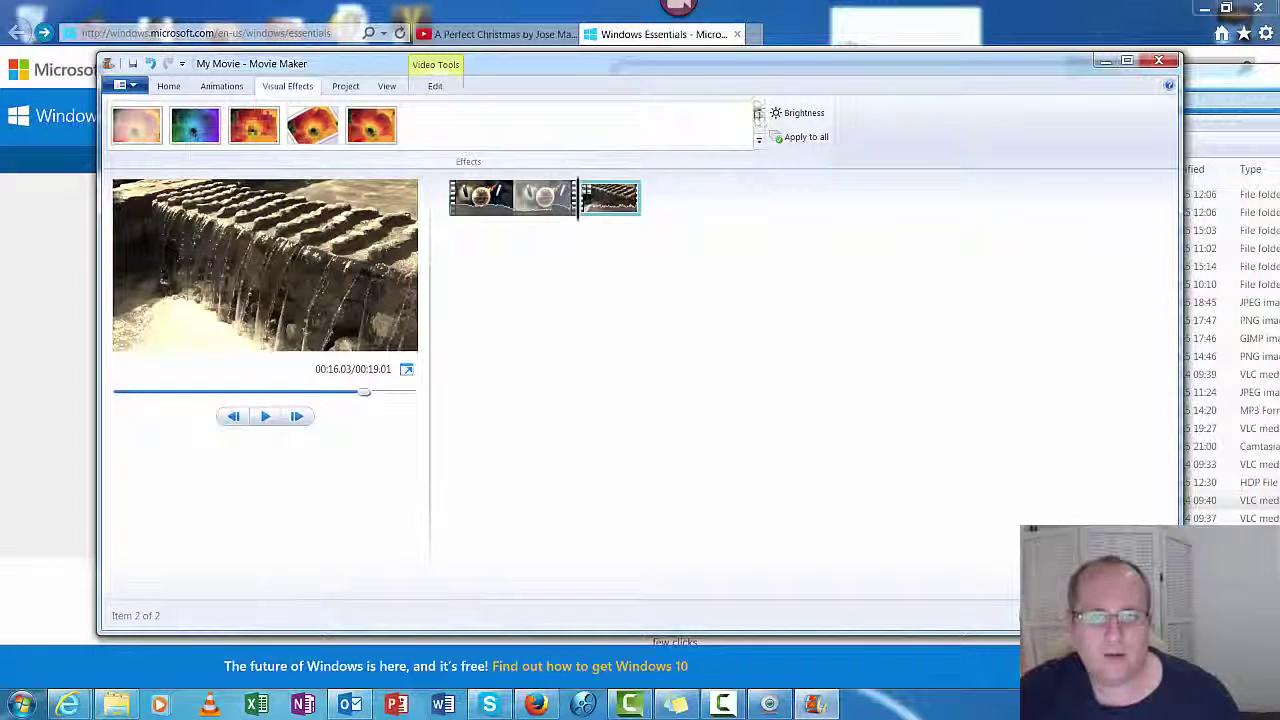
pyautogui.click(758, 113)
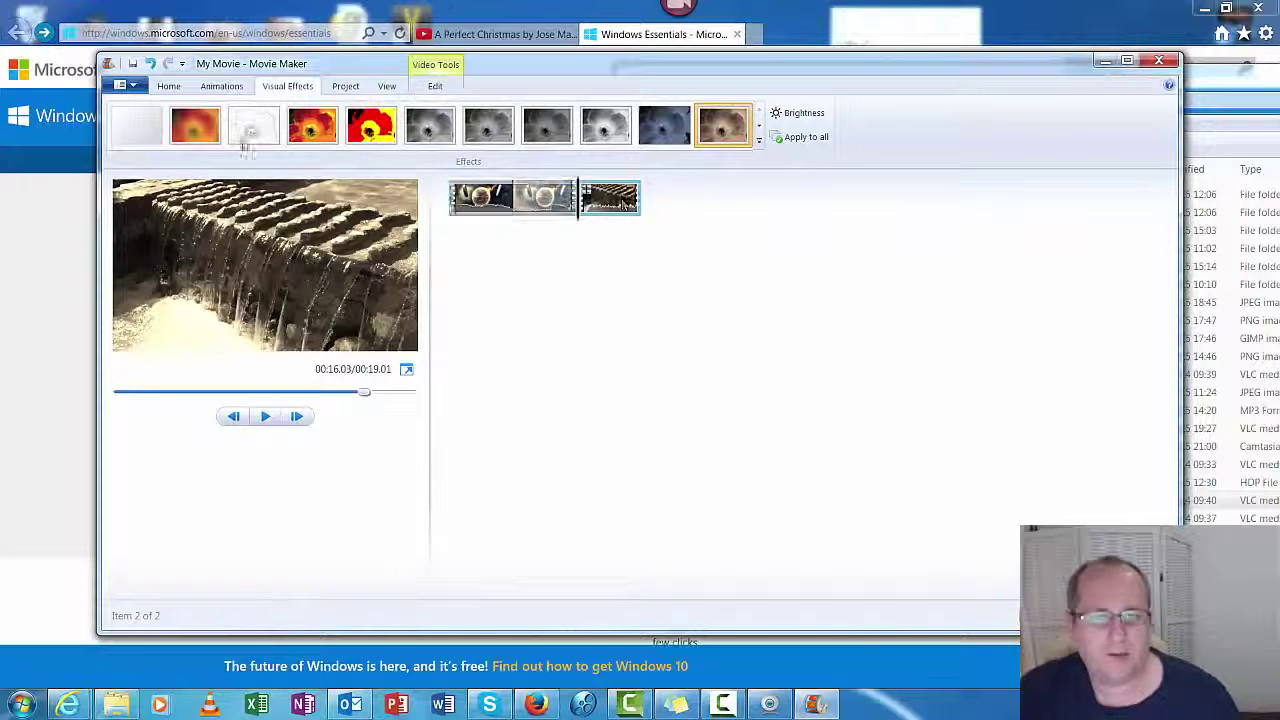
pyautogui.click(138, 120)
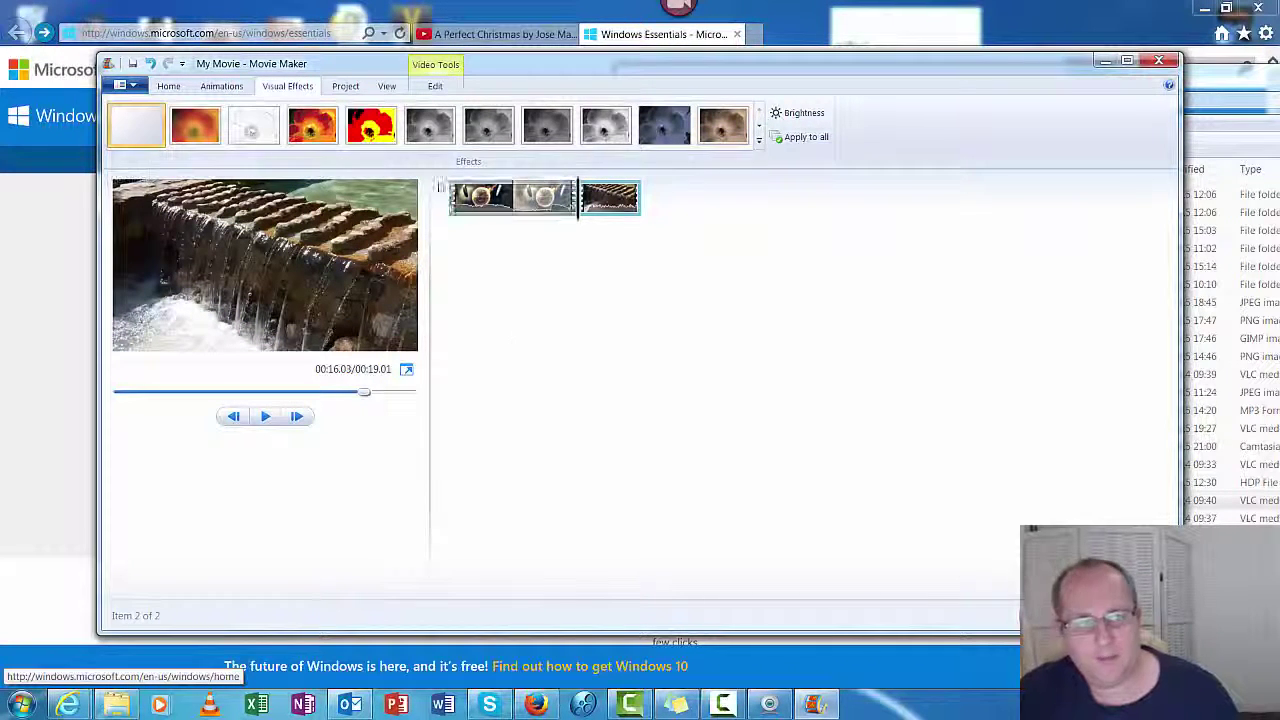
pyautogui.click(358, 131)
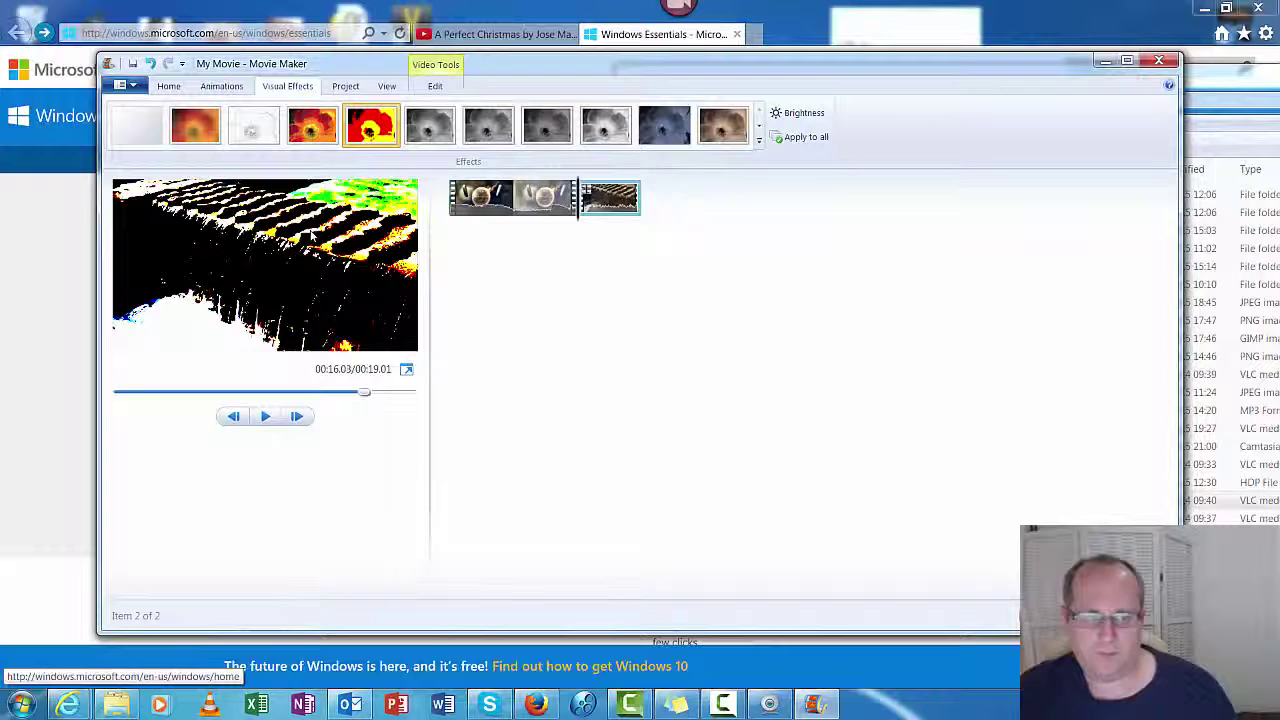
pyautogui.hotkey('ctrl', 'z')
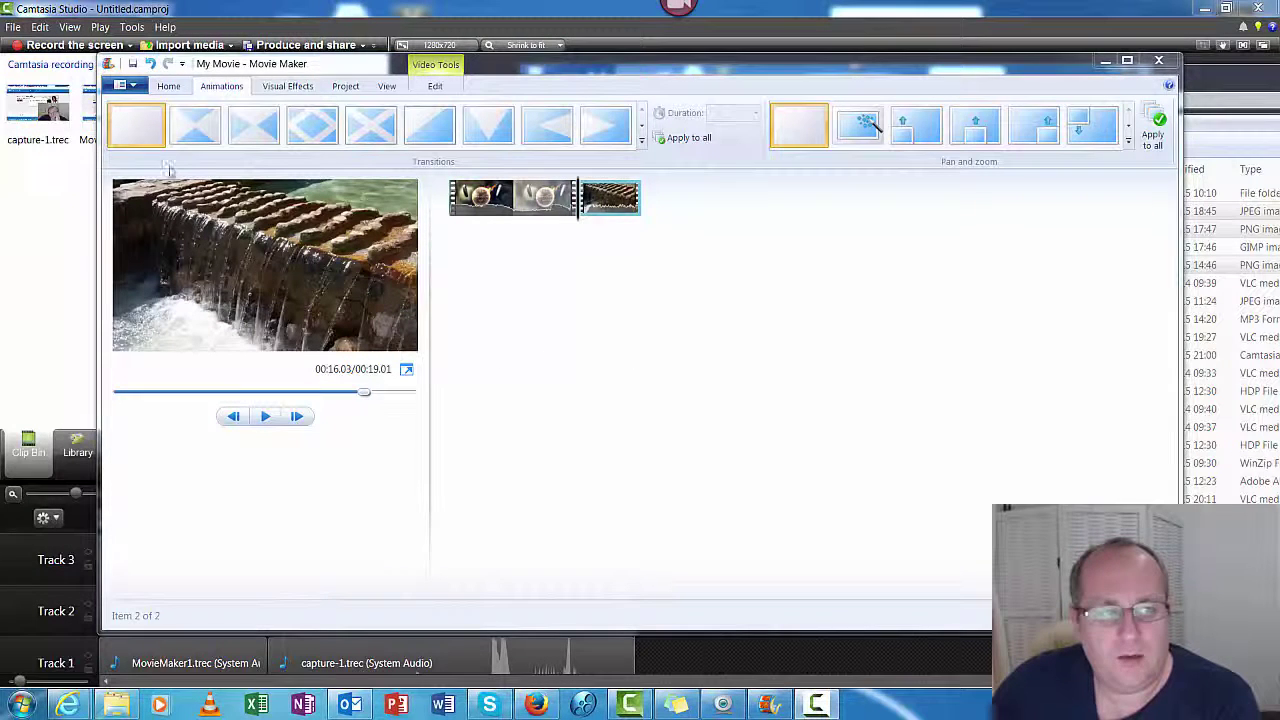
# Step: Add a 1.50-second Diagonal - box out transition to the waterfall clip and preview it
pyautogui.click(265, 416)
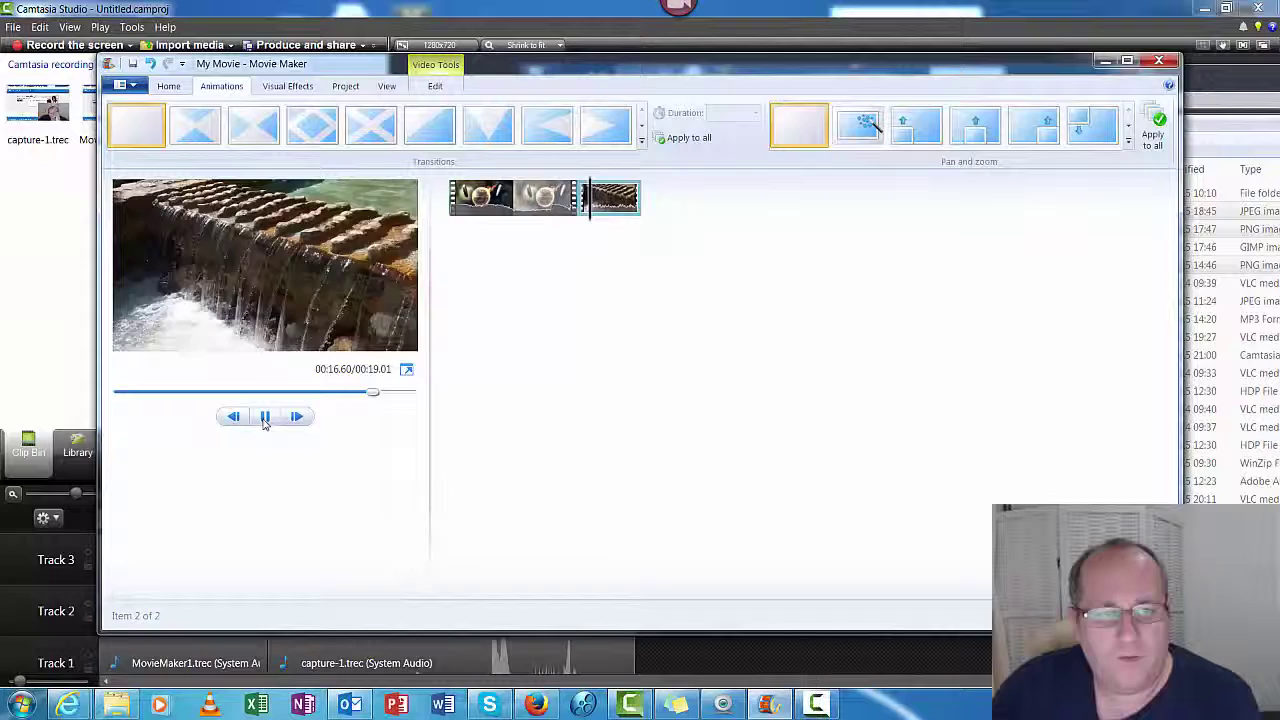
pyautogui.click(278, 198)
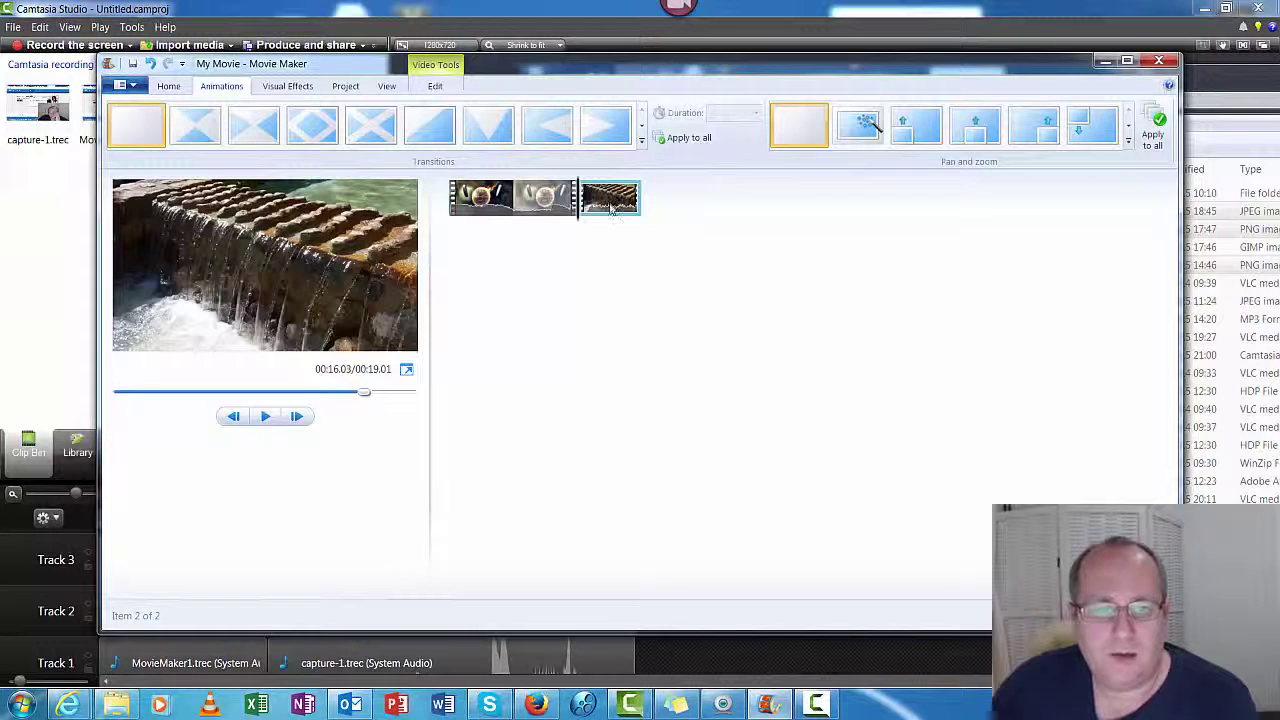
pyautogui.click(312, 125)
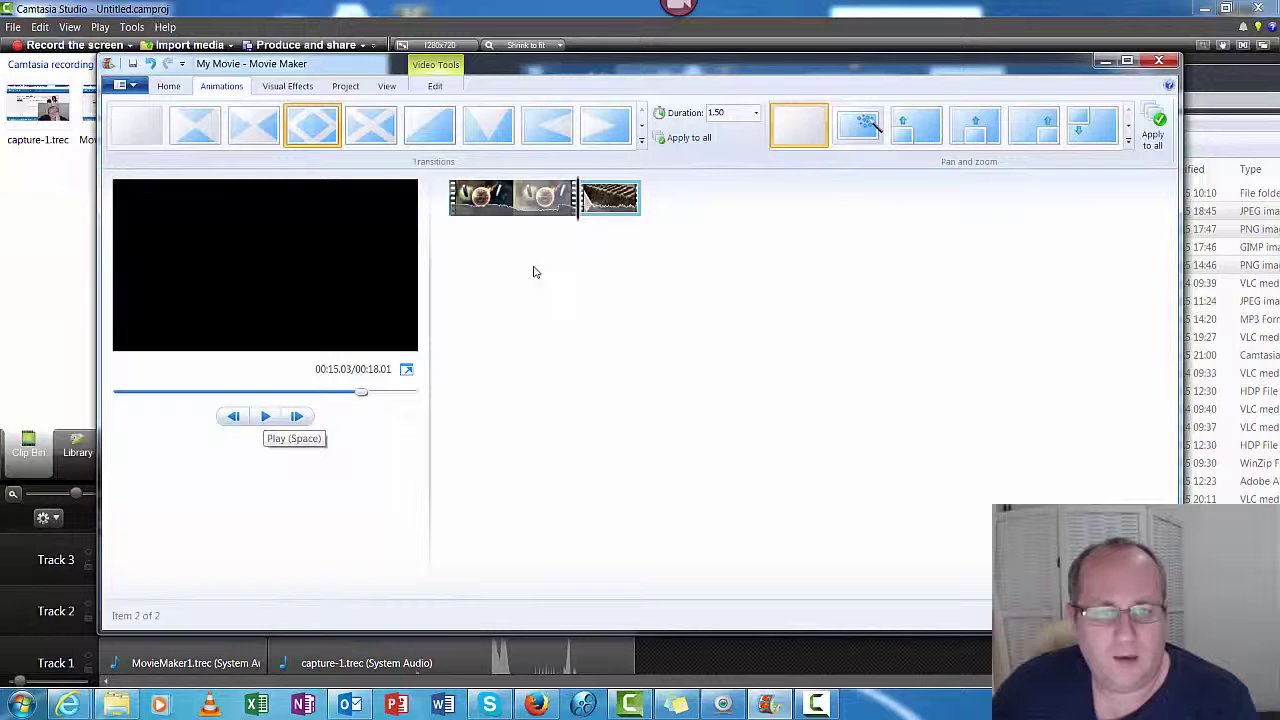
pyautogui.moveTo(363, 397); pyautogui.dragTo(323, 399)
pyautogui.click(266, 418)
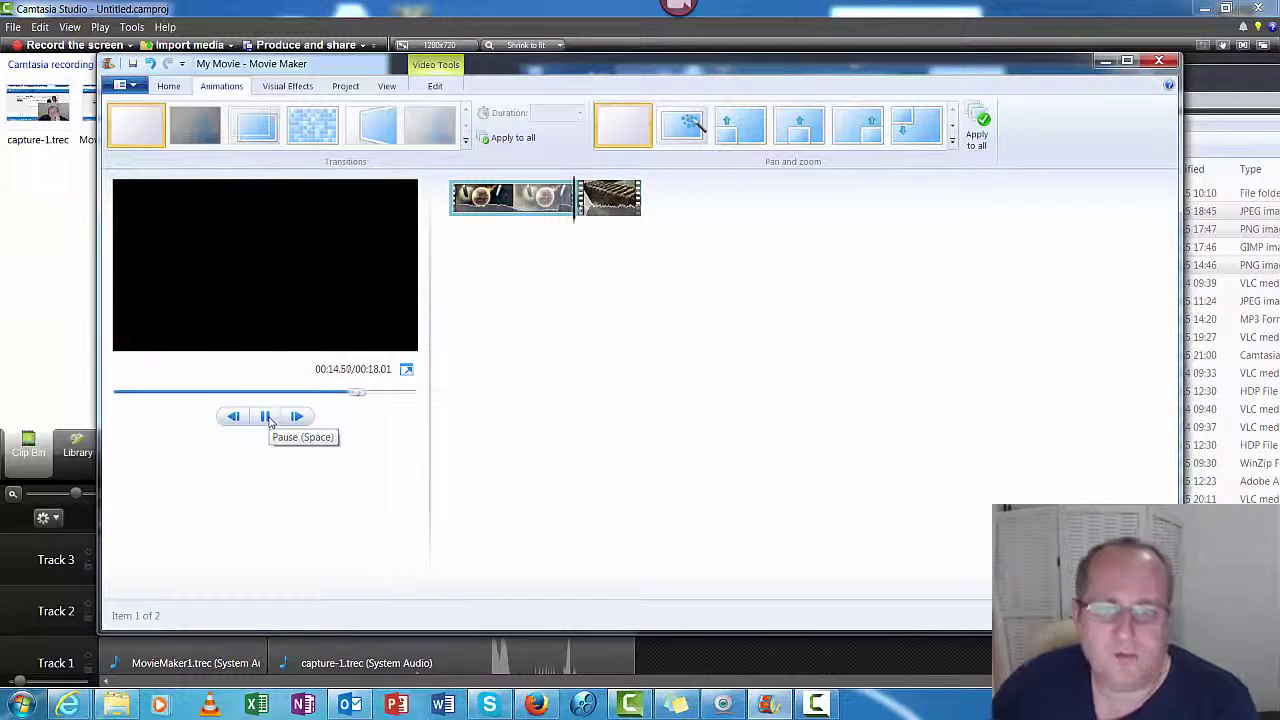
pyautogui.click(266, 417)
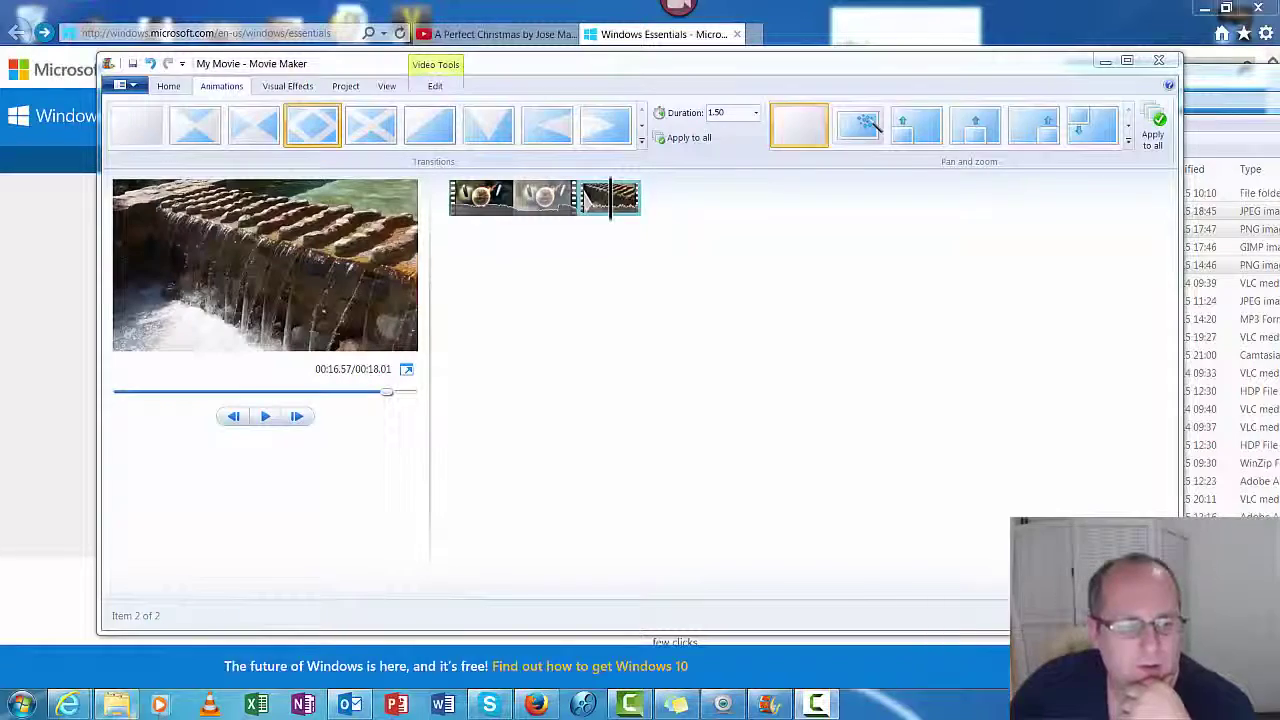
# Step: Select the Vlog video and two Cebu images in Explorer and drag them to the storyboard's start
pyautogui.hotkey('alt', 'Tab')
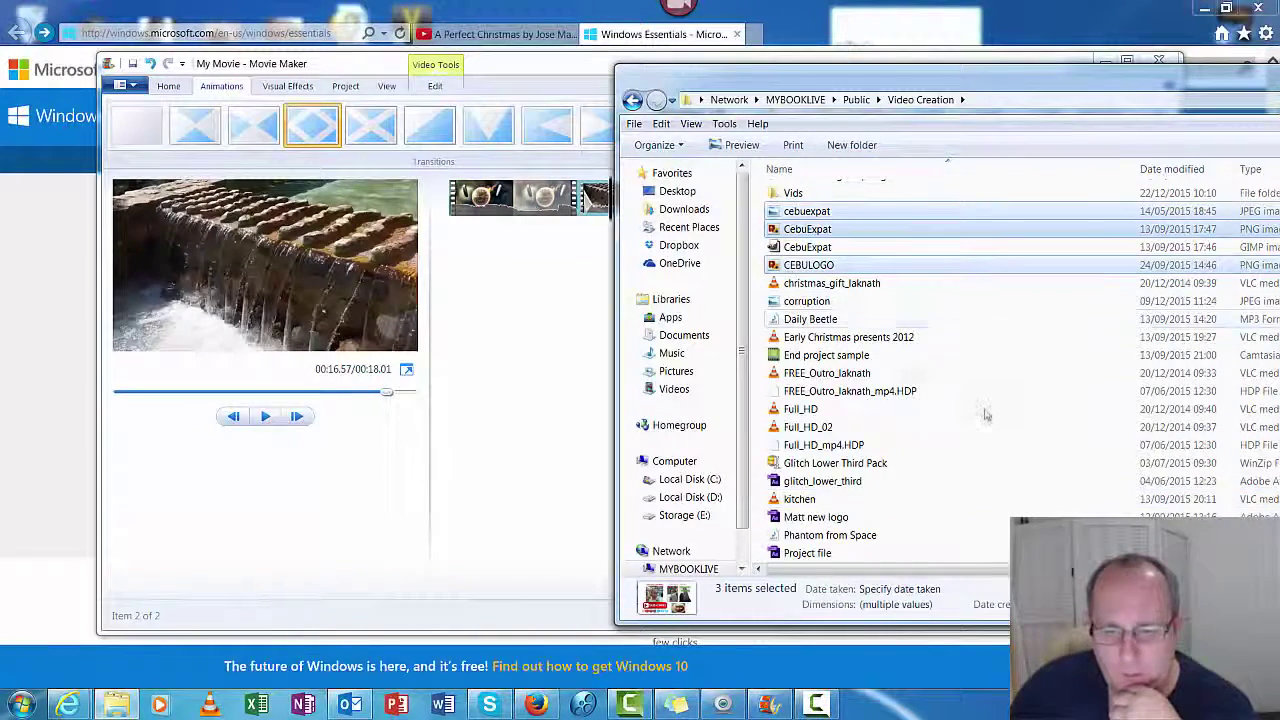
pyautogui.scroll(-2, 988, 430)
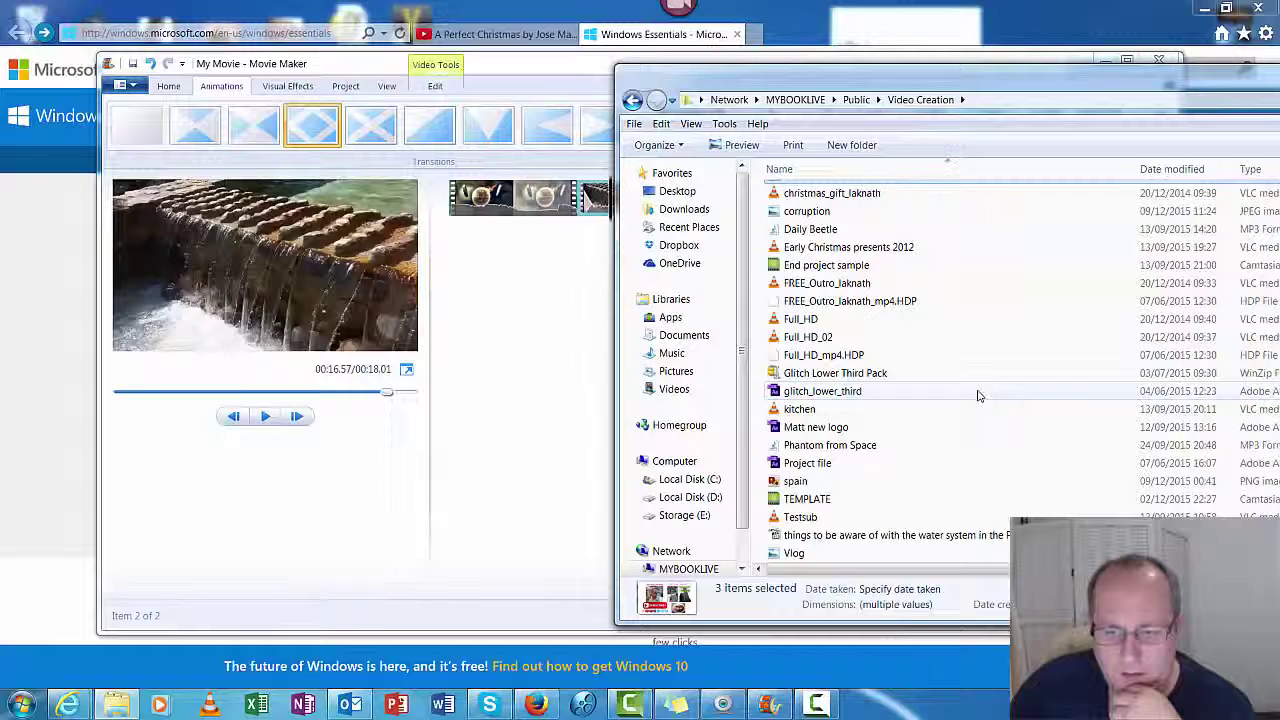
pyautogui.scroll(1, 980, 394)
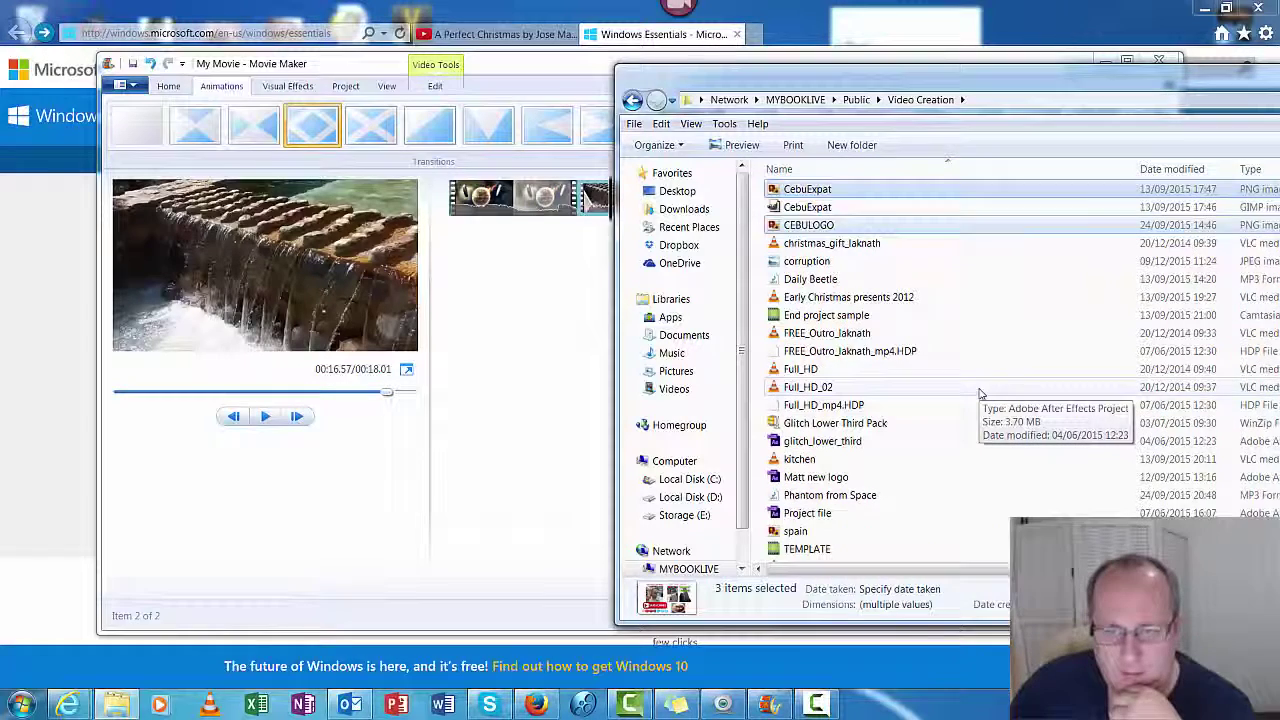
pyautogui.scroll(1, 932, 224)
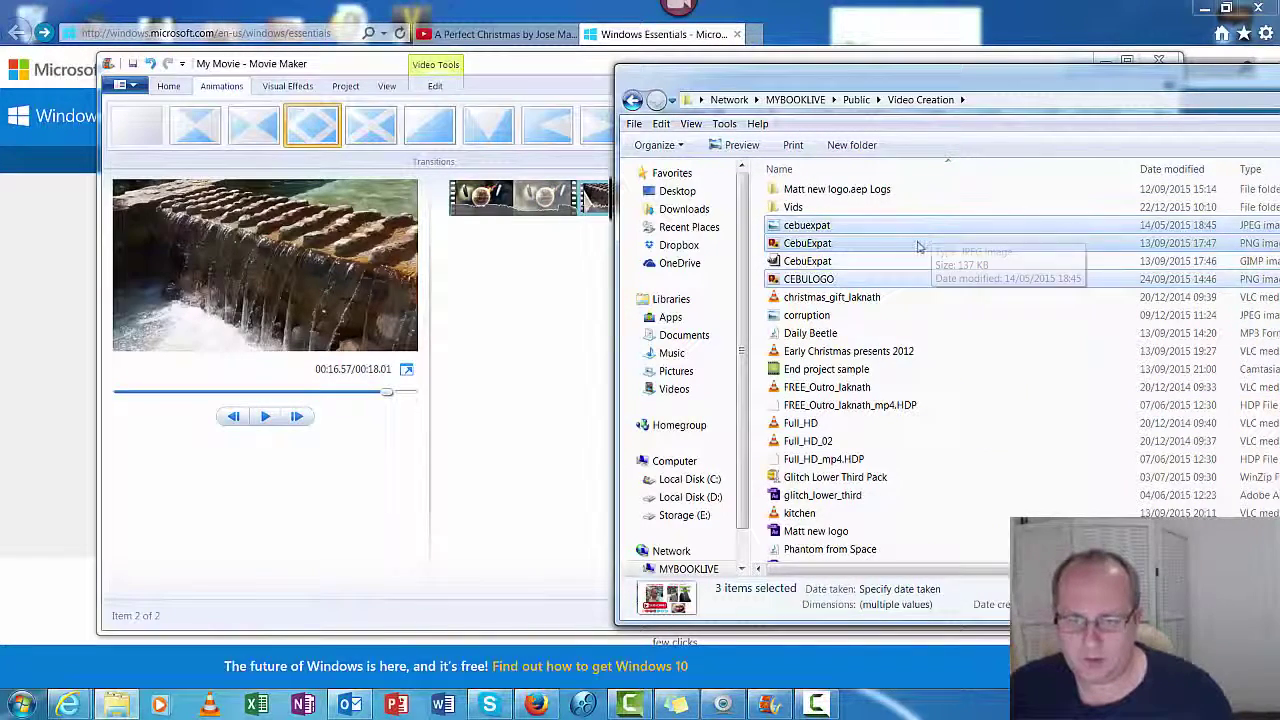
pyautogui.keyDown('ctrl'); pyautogui.click(918, 247); pyautogui.keyUp('ctrl')
pyautogui.scroll(-2, 918, 247)
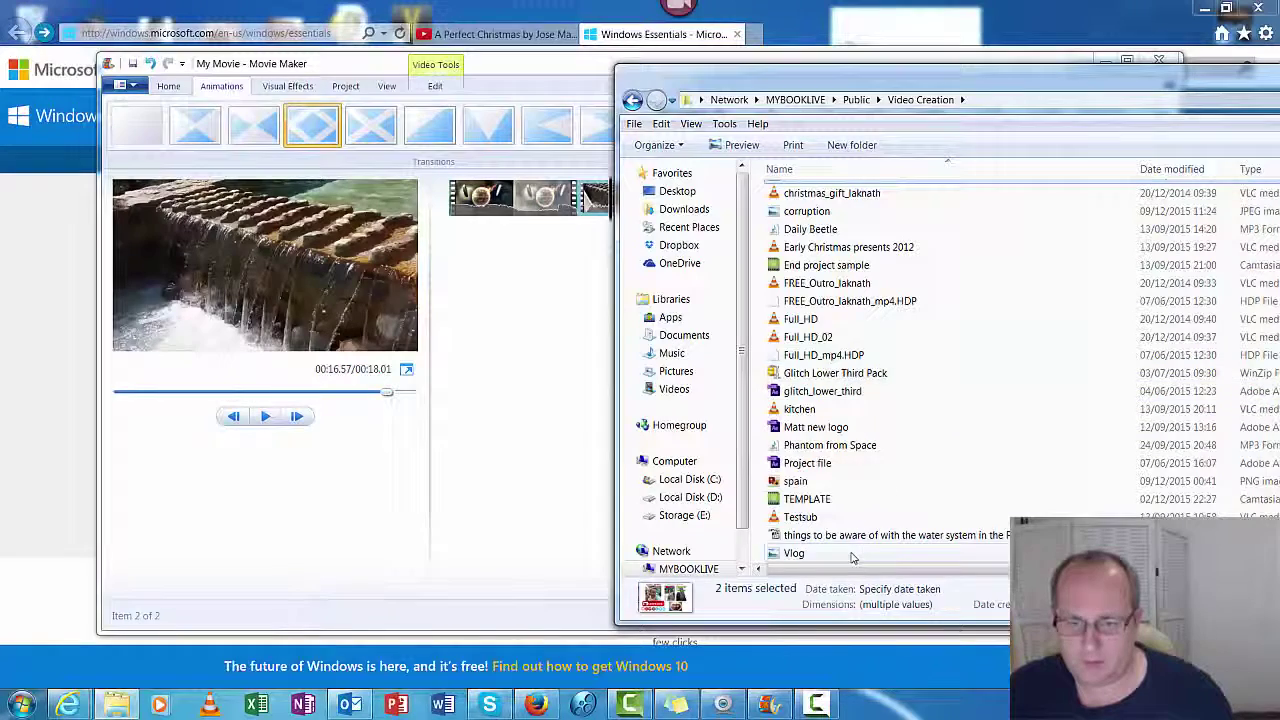
pyautogui.keyDown('ctrl'); pyautogui.click(850, 557); pyautogui.keyUp('ctrl')
pyautogui.moveTo(850, 557); pyautogui.dragTo(497, 451)
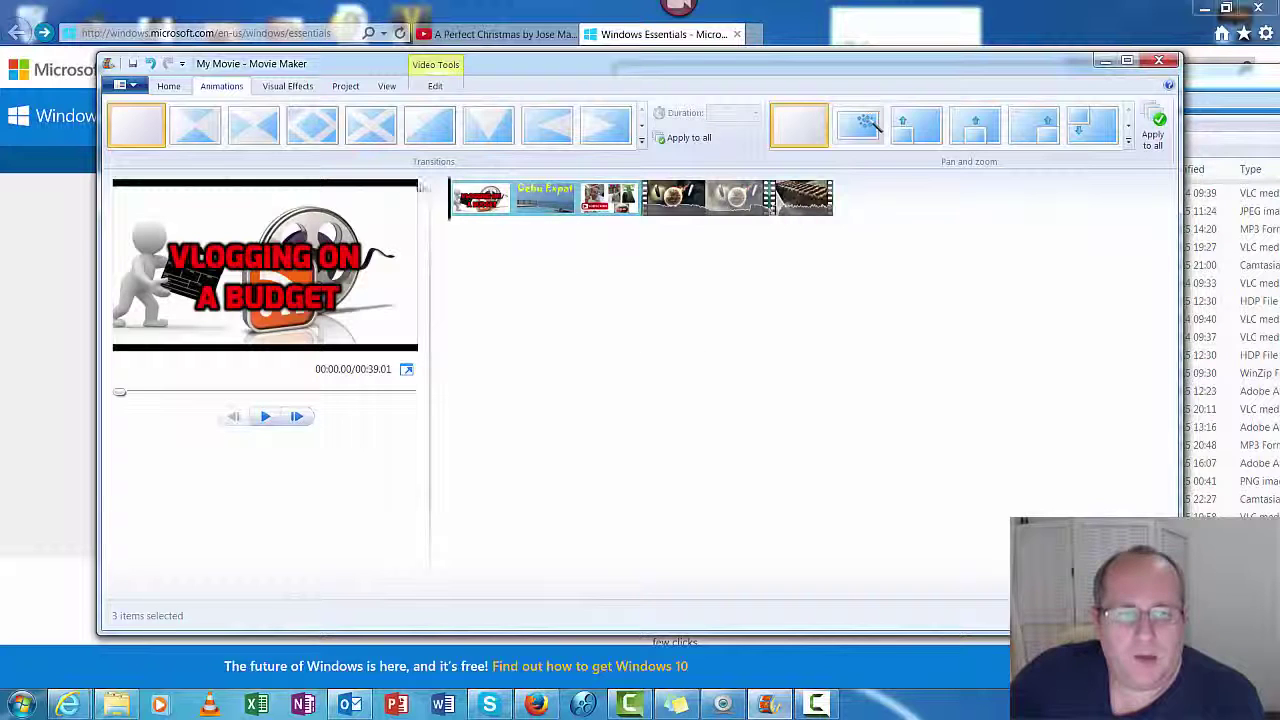
# Step: Add a Mosaic transition to the second clip and another transition to the end-screen clip, bringing the movie to 36.01 seconds
pyautogui.click(493, 210)
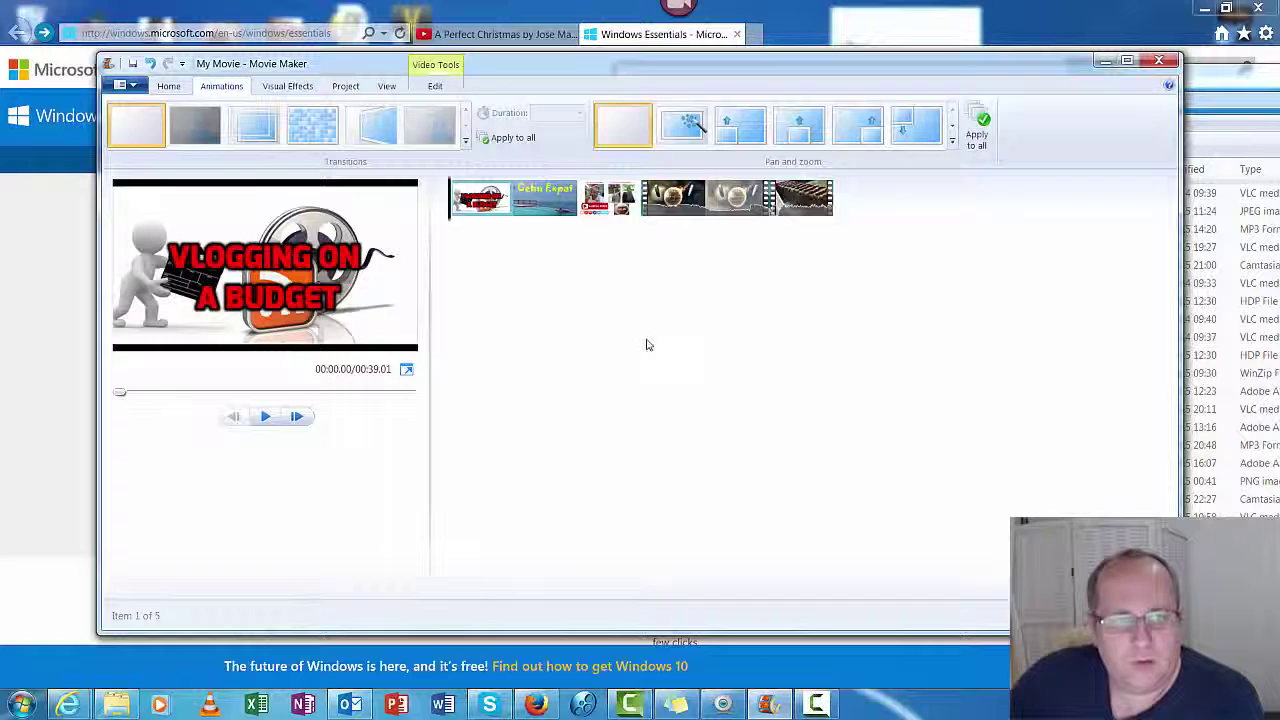
pyautogui.click(306, 128)
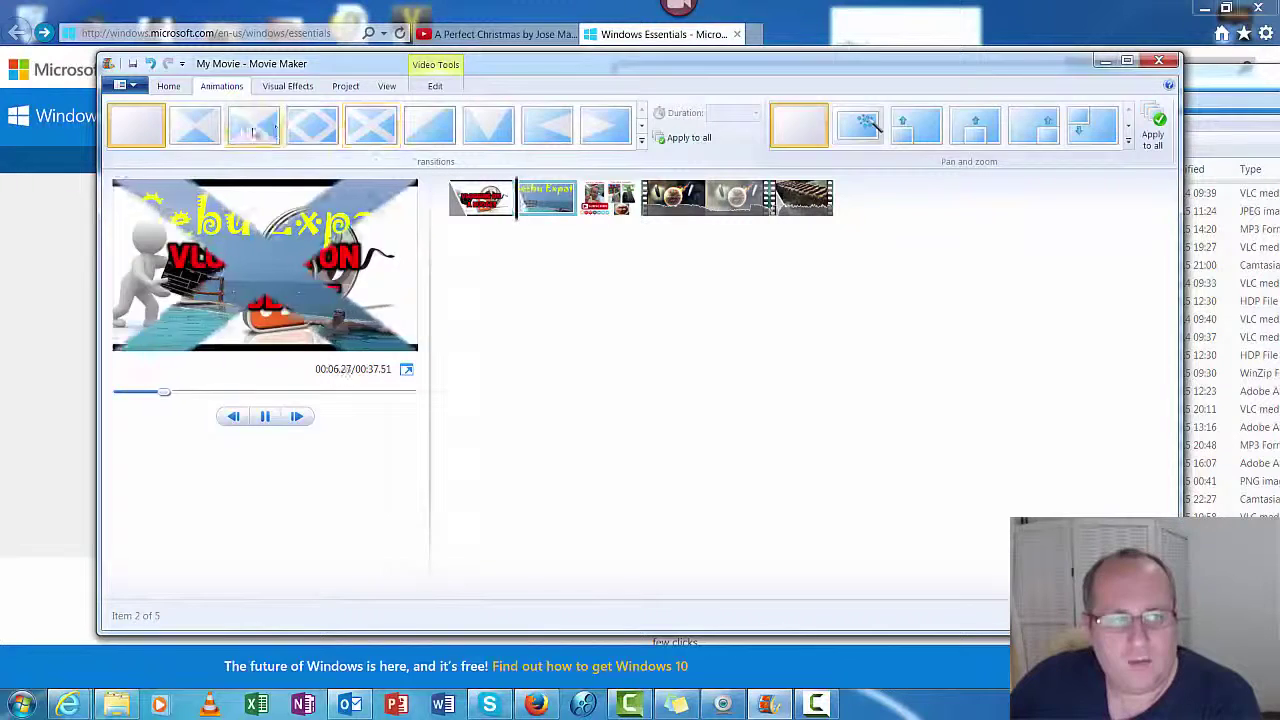
pyautogui.click(608, 198)
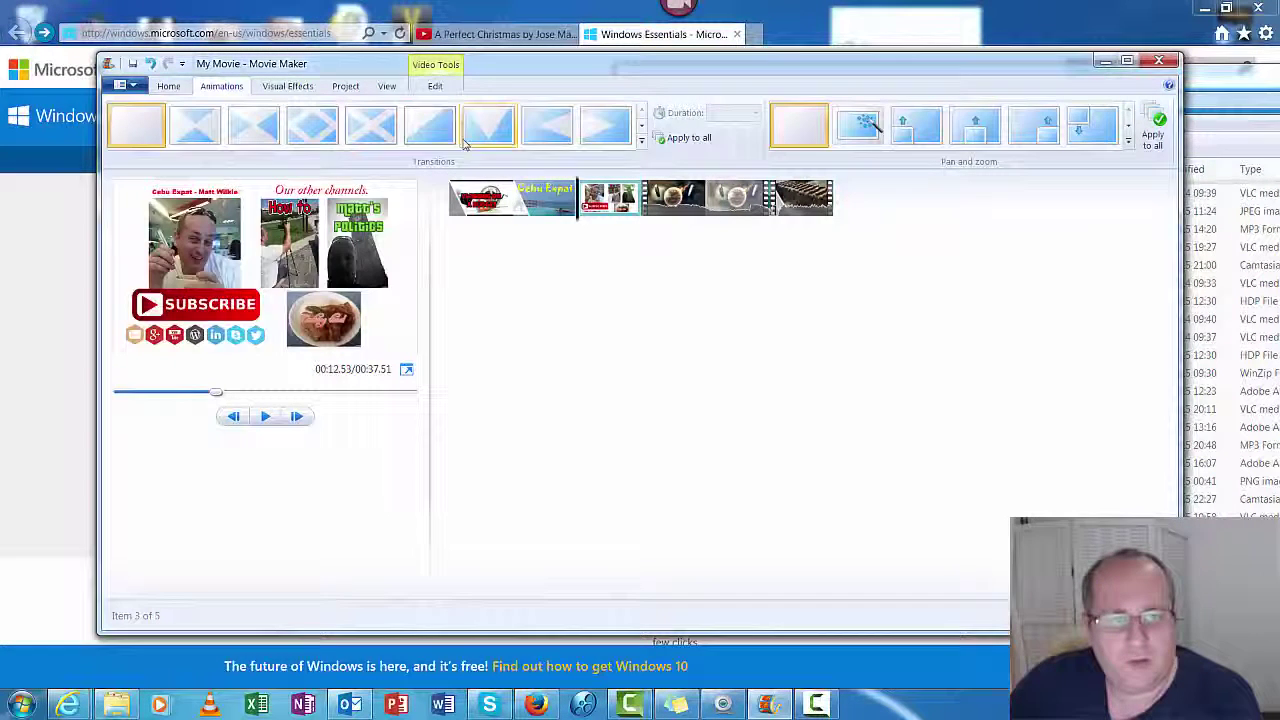
pyautogui.click(430, 125)
pyautogui.click(480, 198)
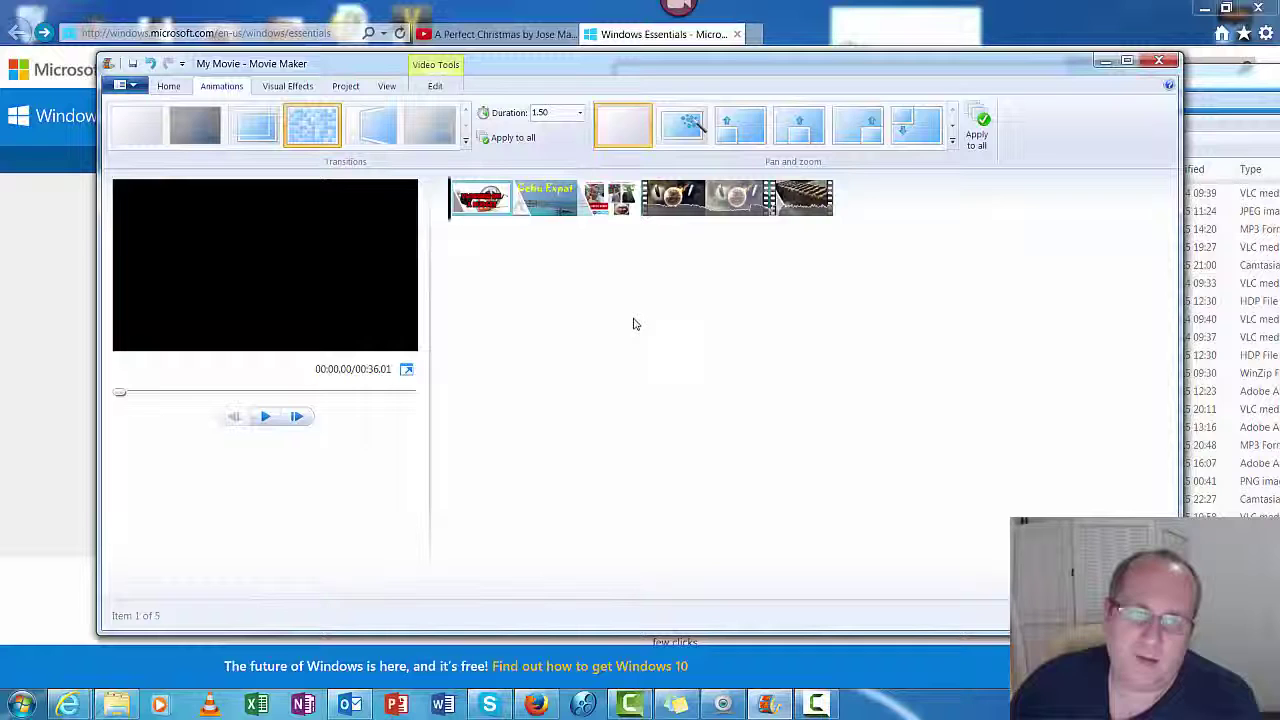
# Step: Set the duration of each of the first three clips to 3 seconds, cutting the movie to 25.01 seconds
pyautogui.doubleClick(485, 203)
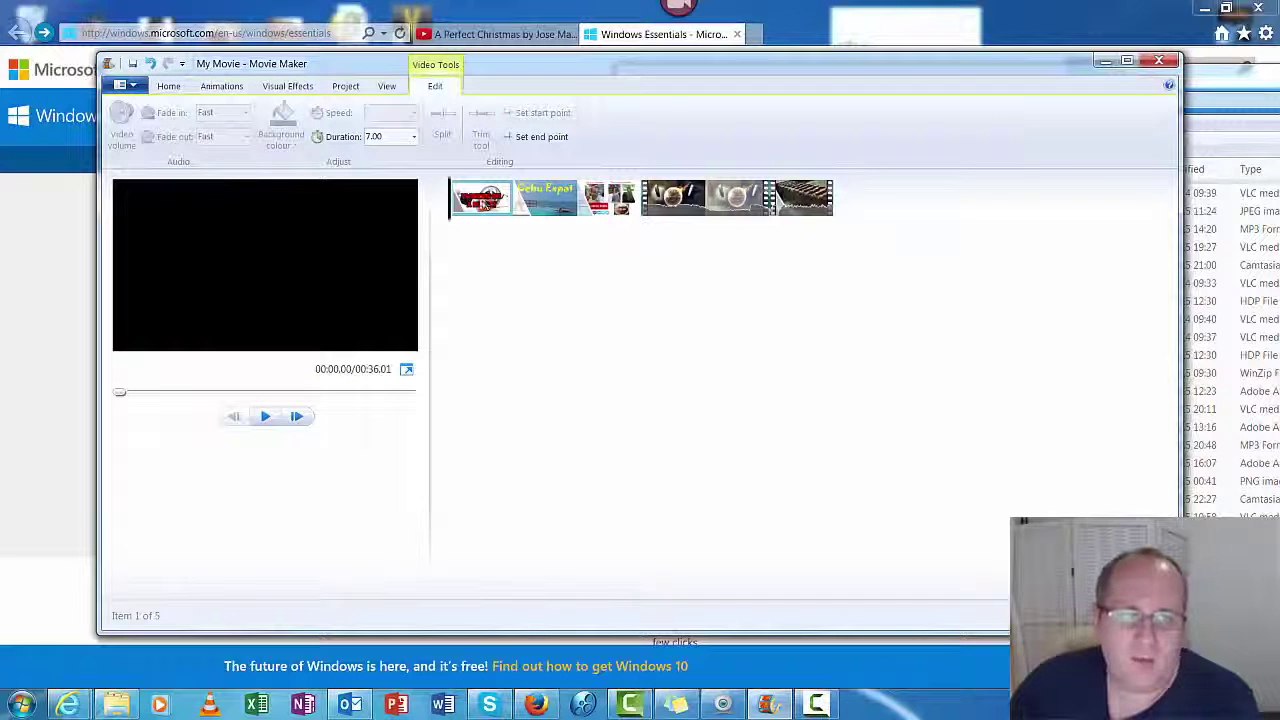
pyautogui.click(374, 137)
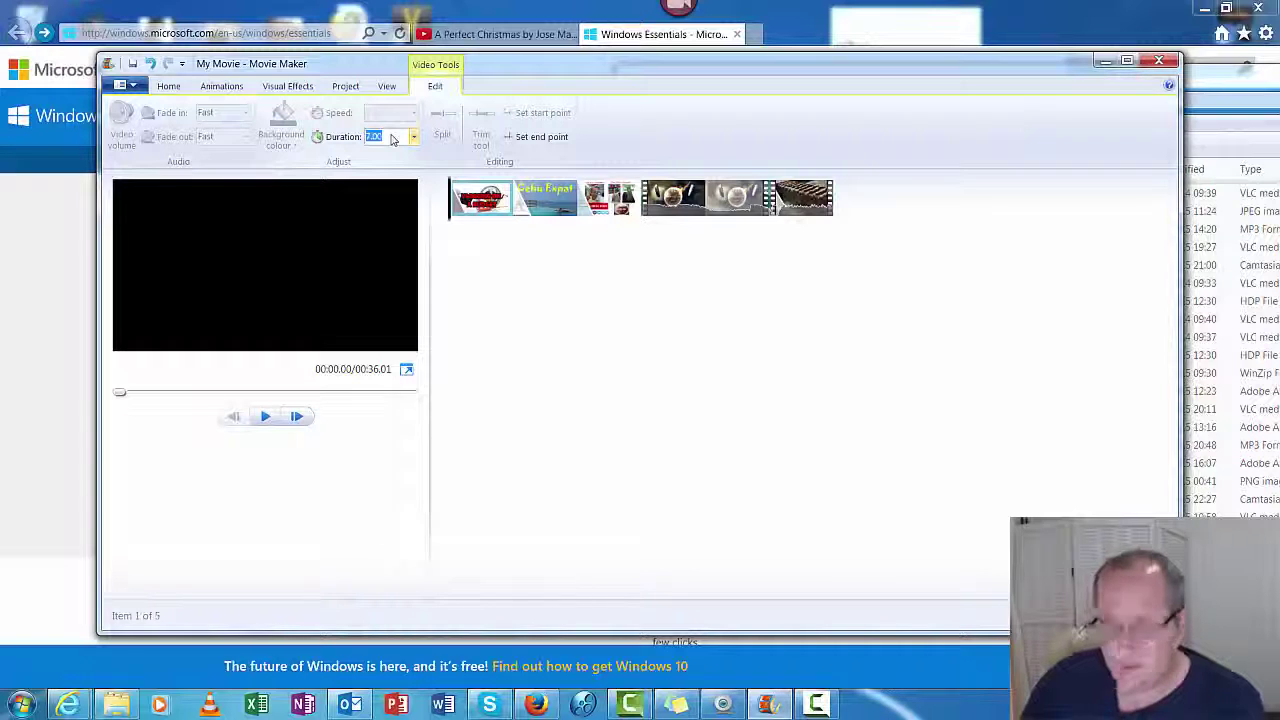
pyautogui.write('3')
pyautogui.press('Return')
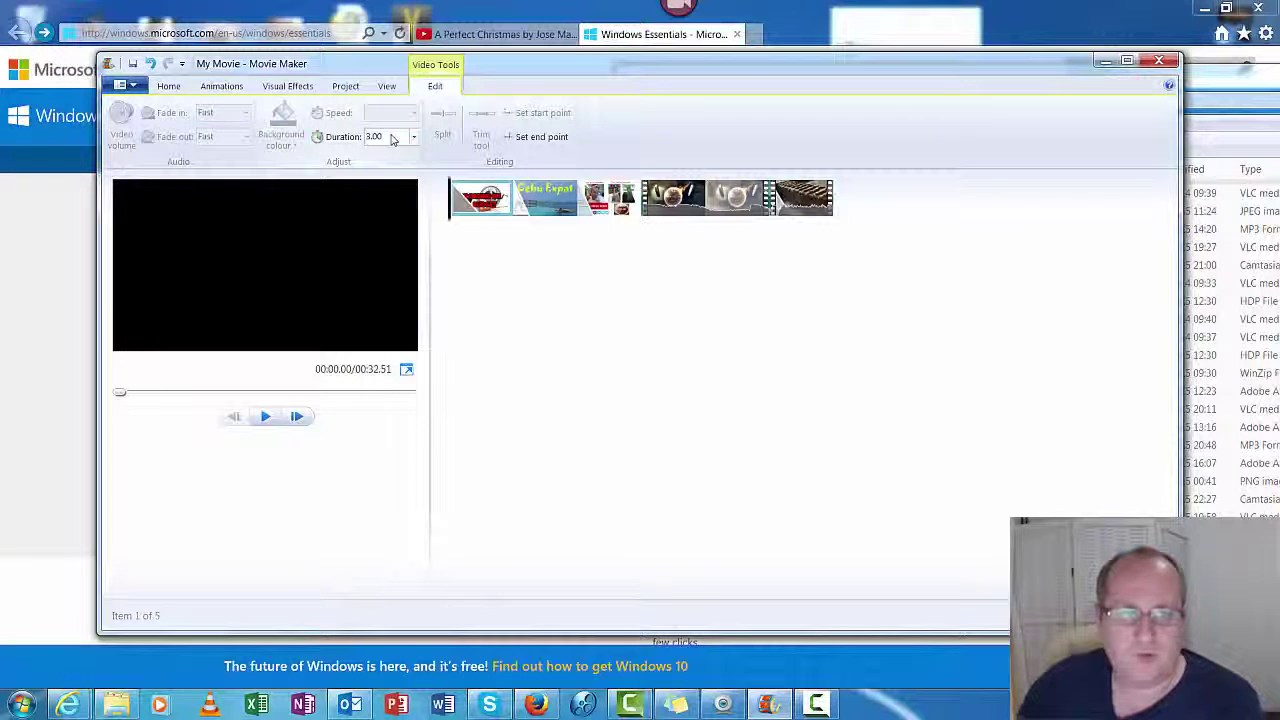
pyautogui.click(548, 203)
pyautogui.click(399, 137)
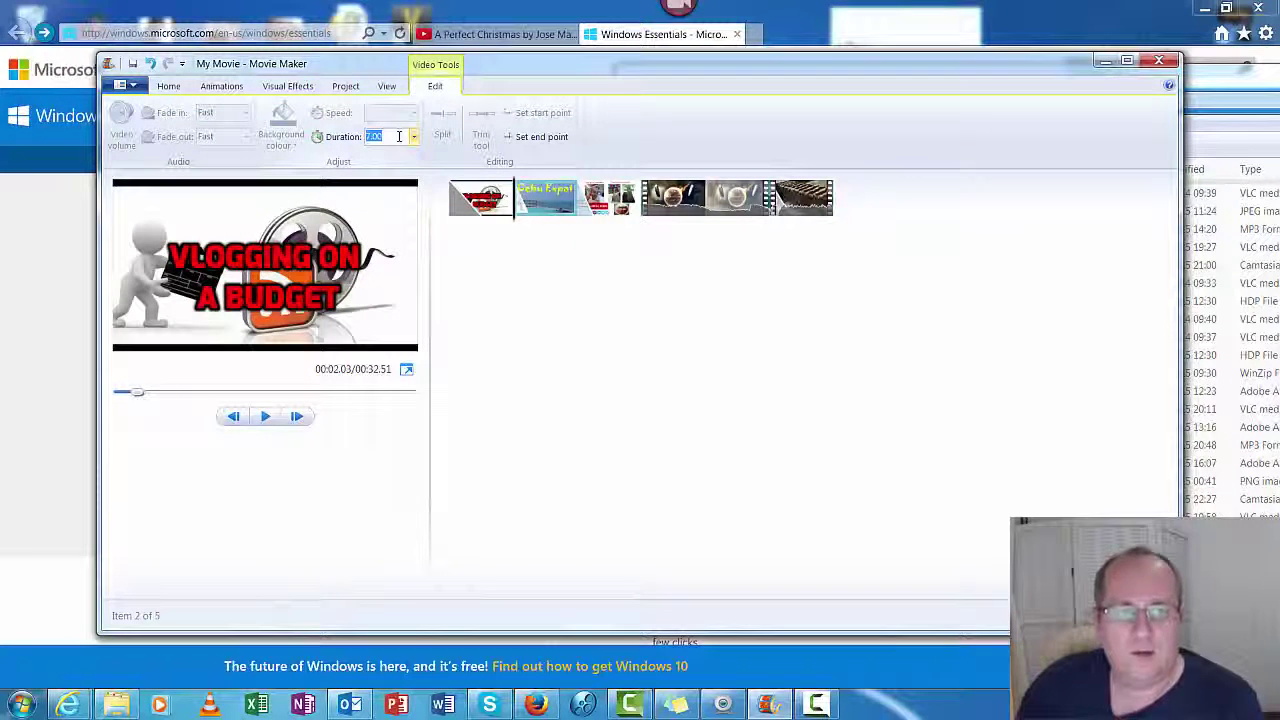
pyautogui.write('3')
pyautogui.press('Return')
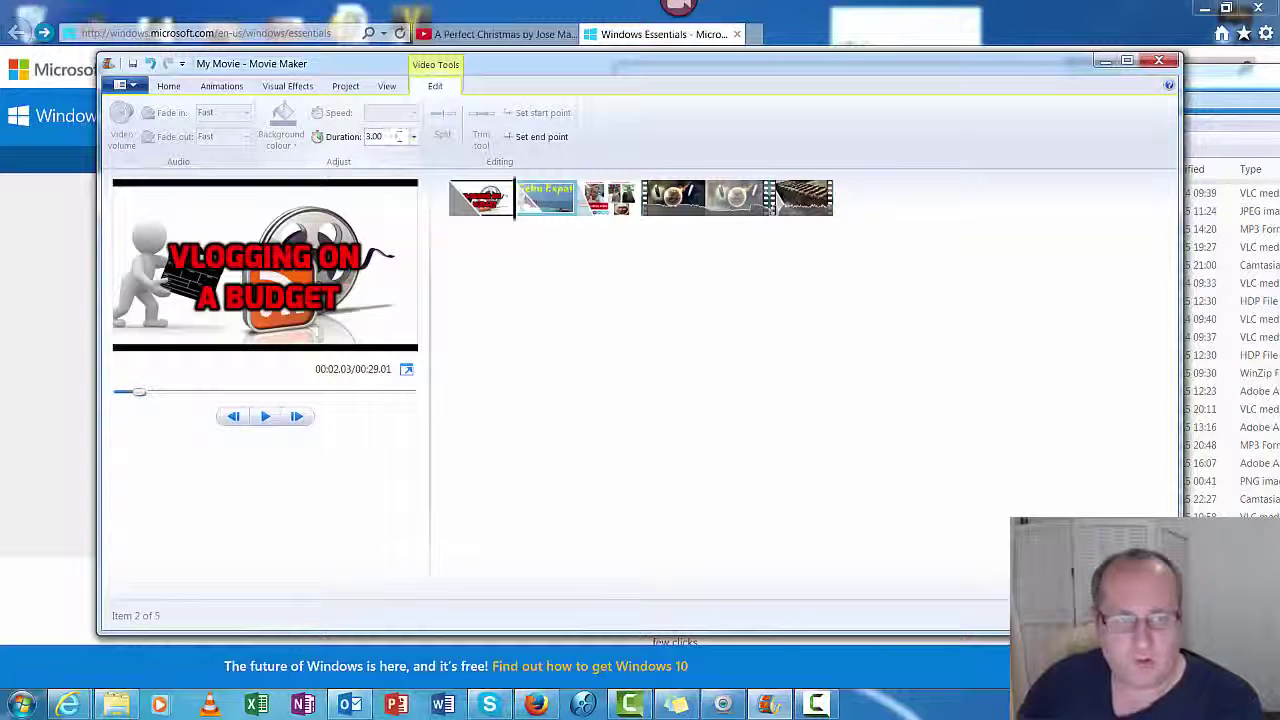
pyautogui.click(610, 197)
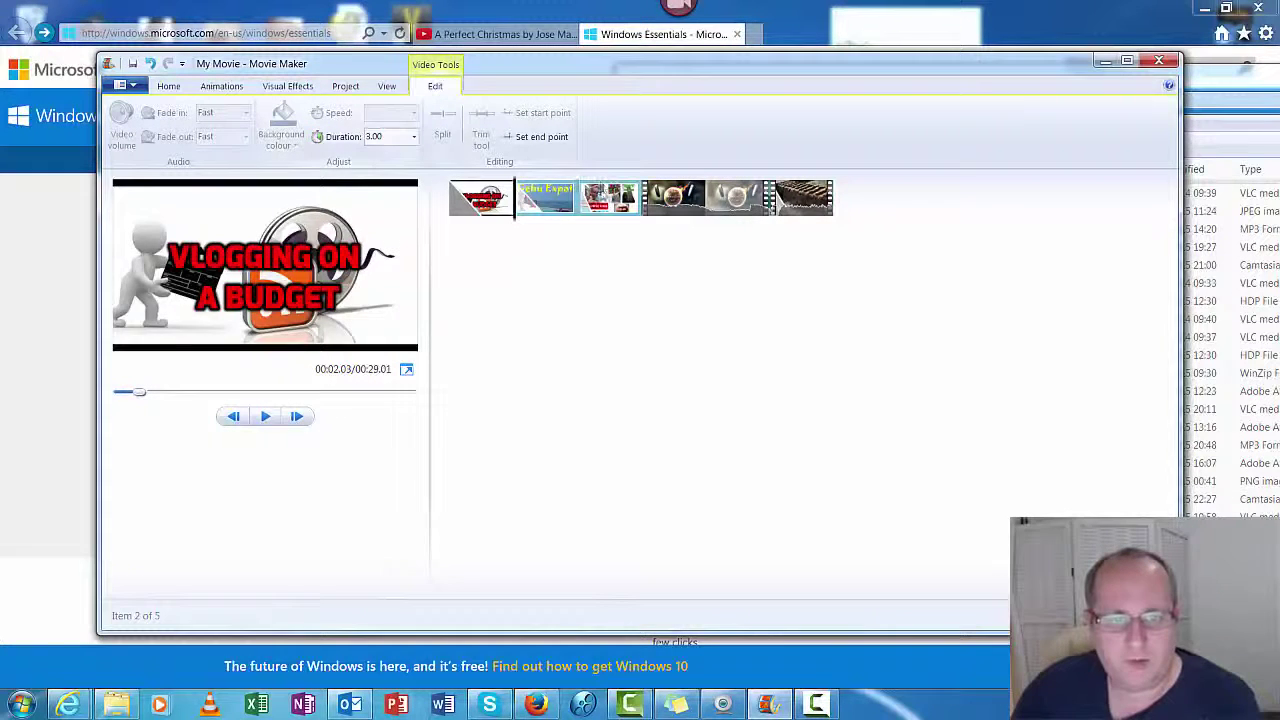
pyautogui.click(395, 141)
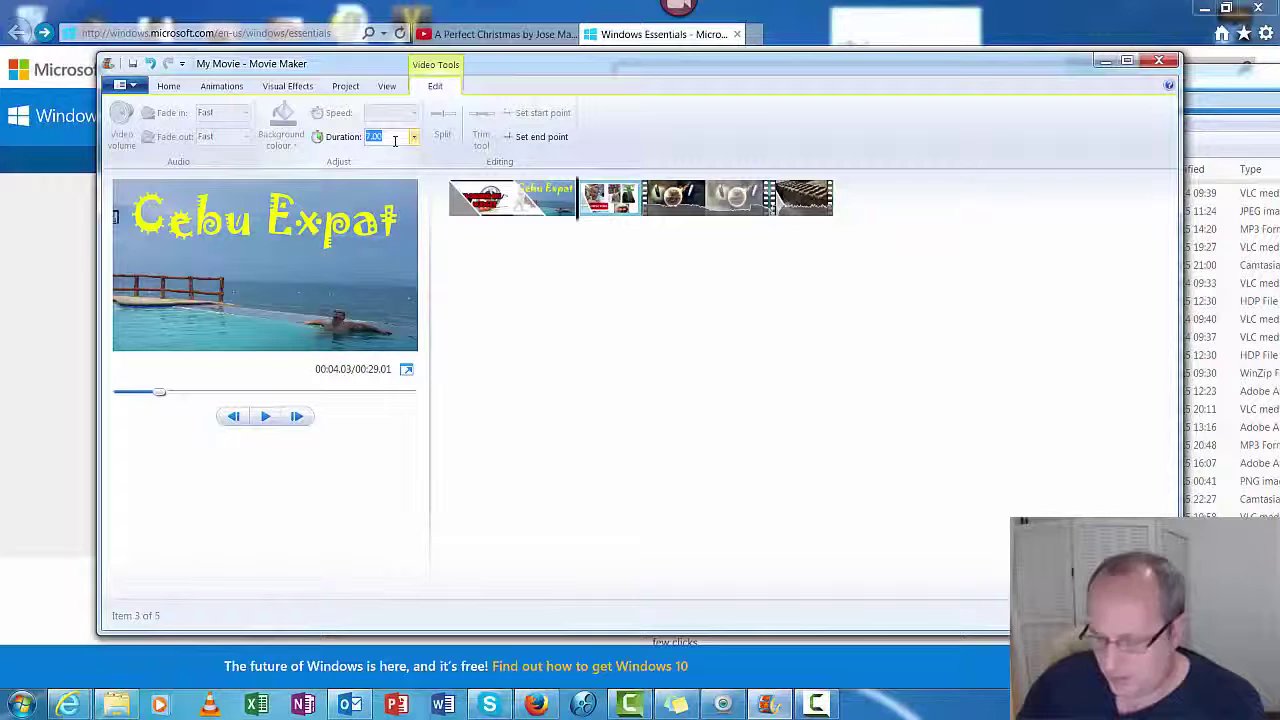
pyautogui.press('Return')
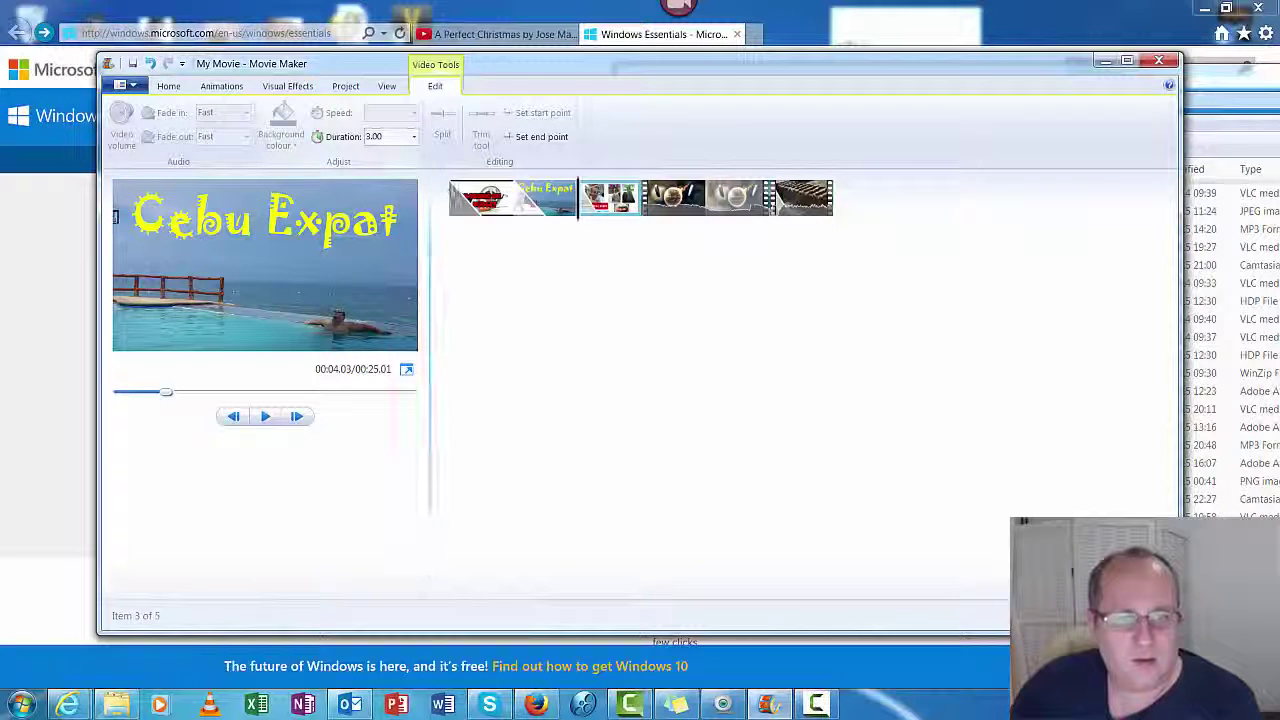
# Step: Preview the shortened movie from the start
pyautogui.click(458, 196)
pyautogui.click(265, 416)
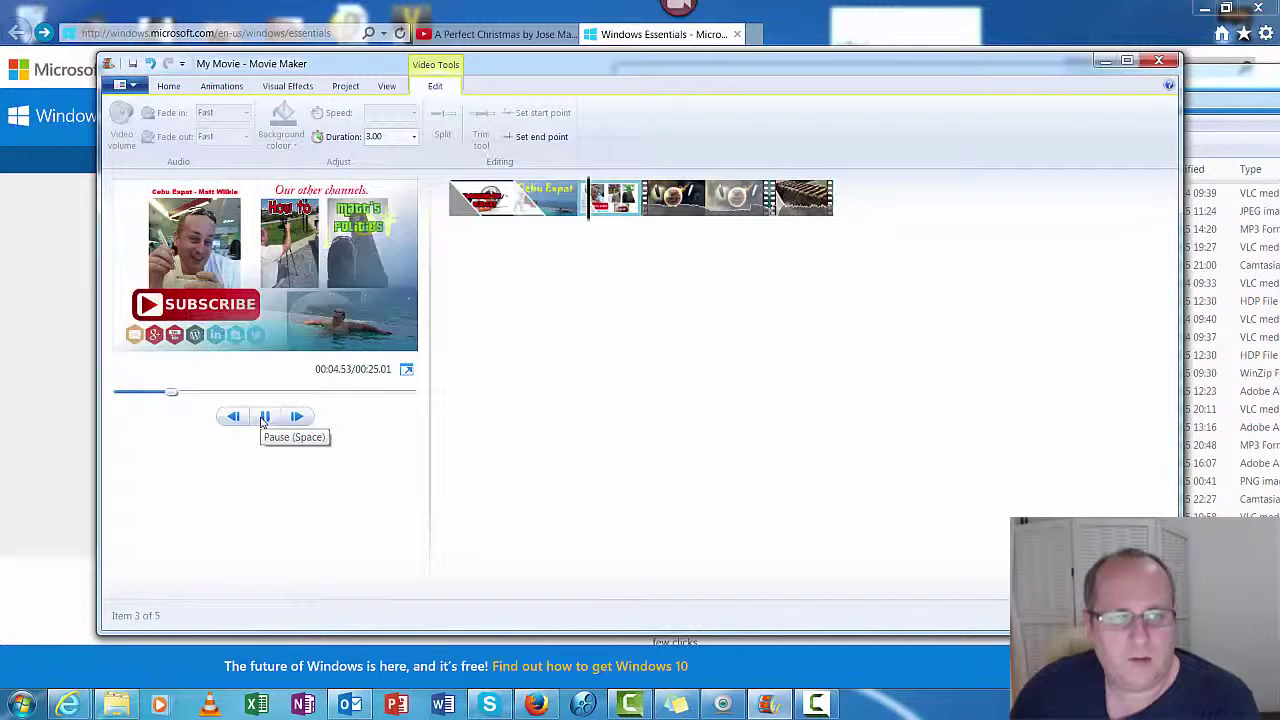
pyautogui.click(264, 417)
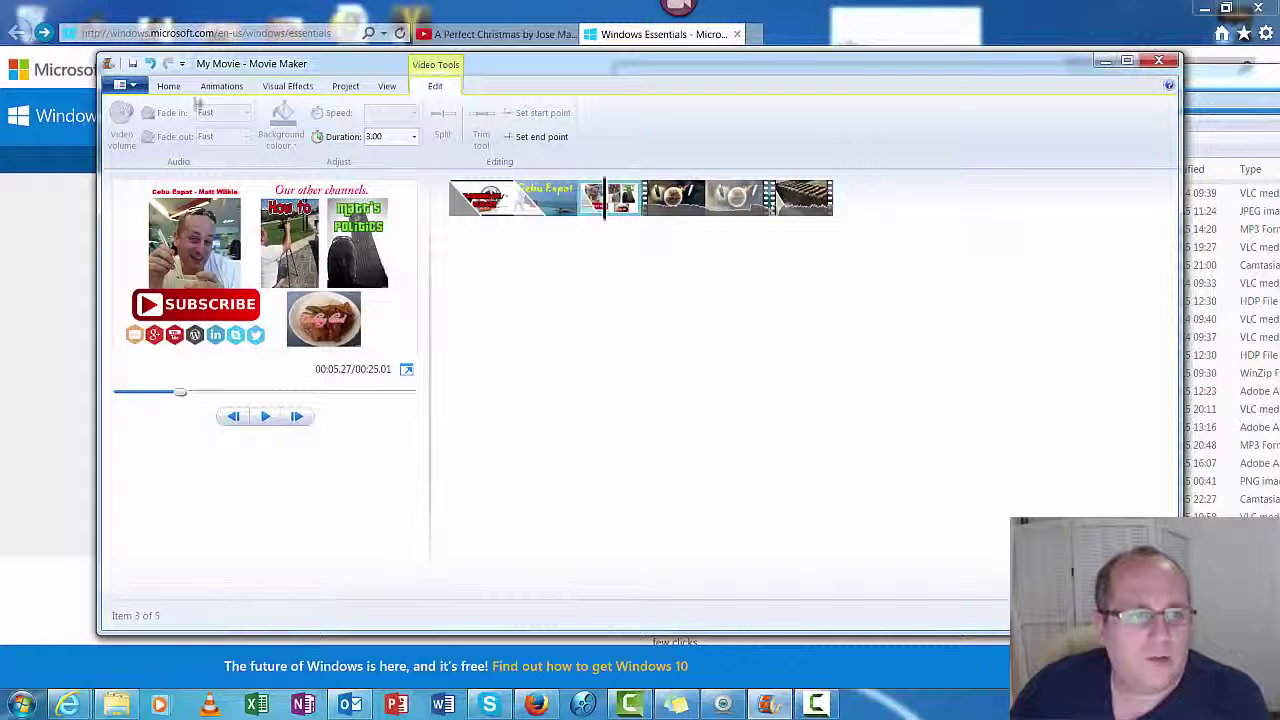
# Step: On the Home tab, play back the opening 'Vlogging on a Budget' logo clip from the start
pyautogui.click(168, 87)
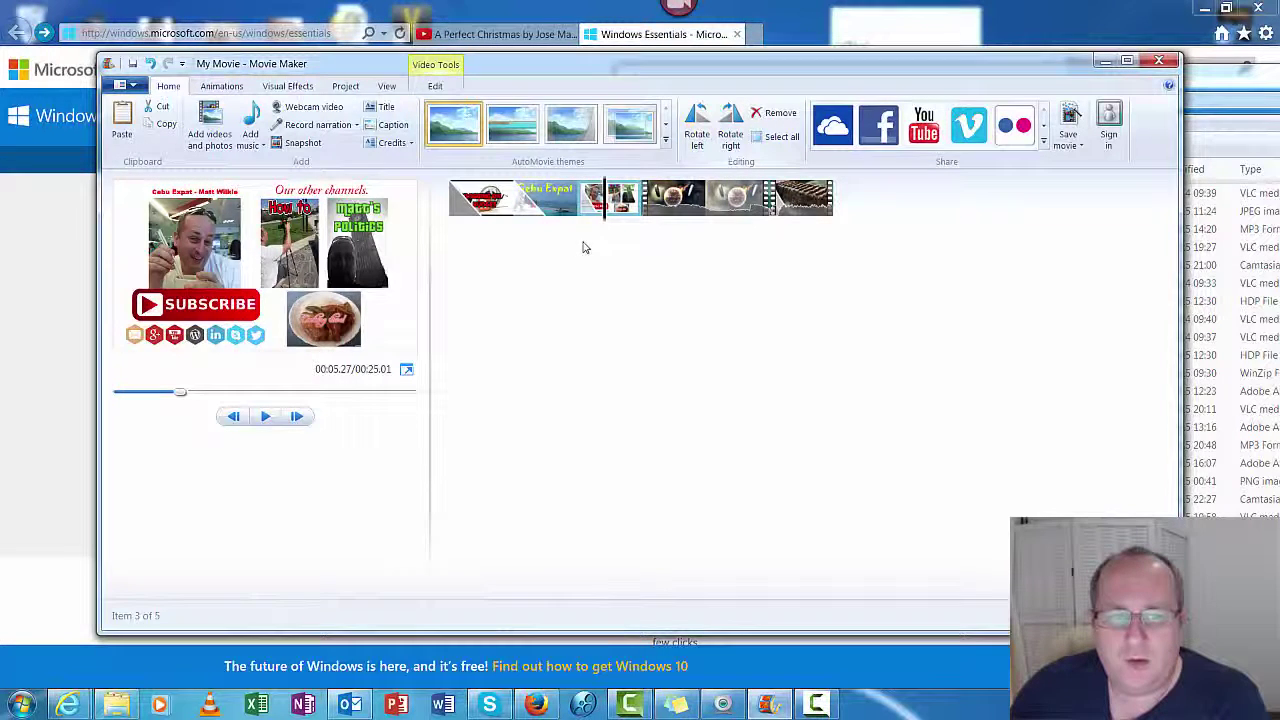
pyautogui.click(558, 206)
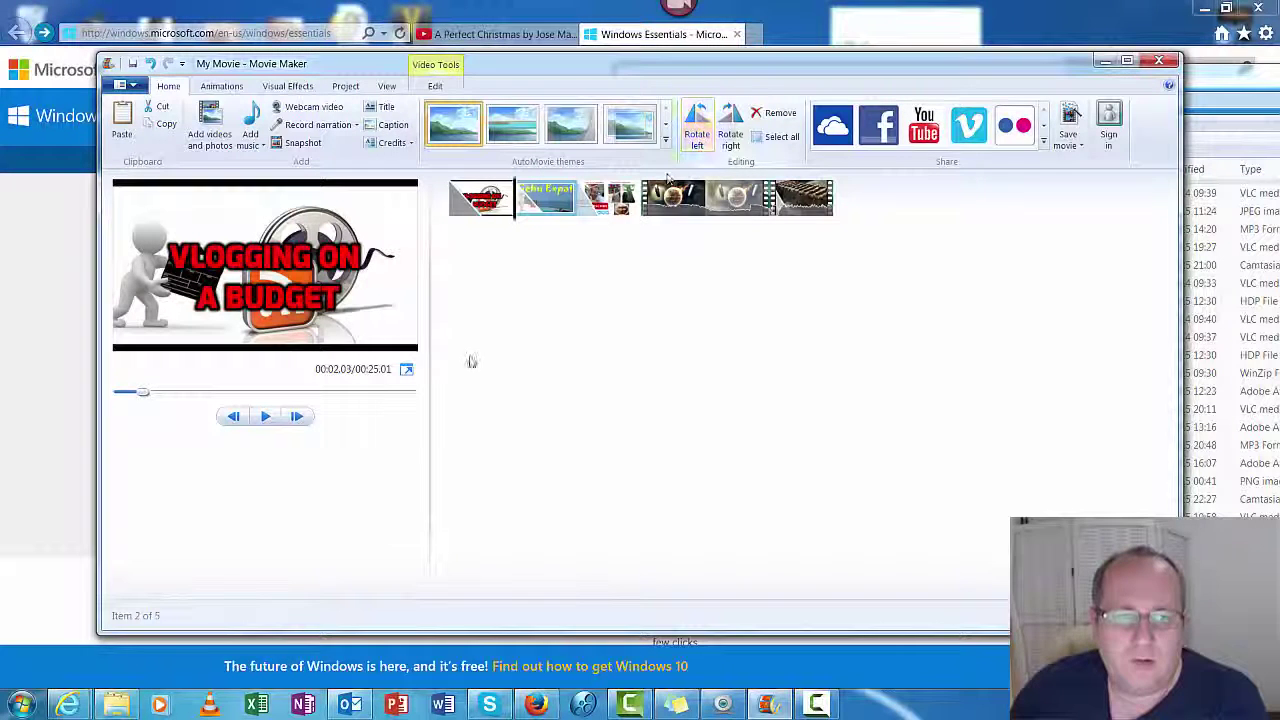
pyautogui.click(489, 215)
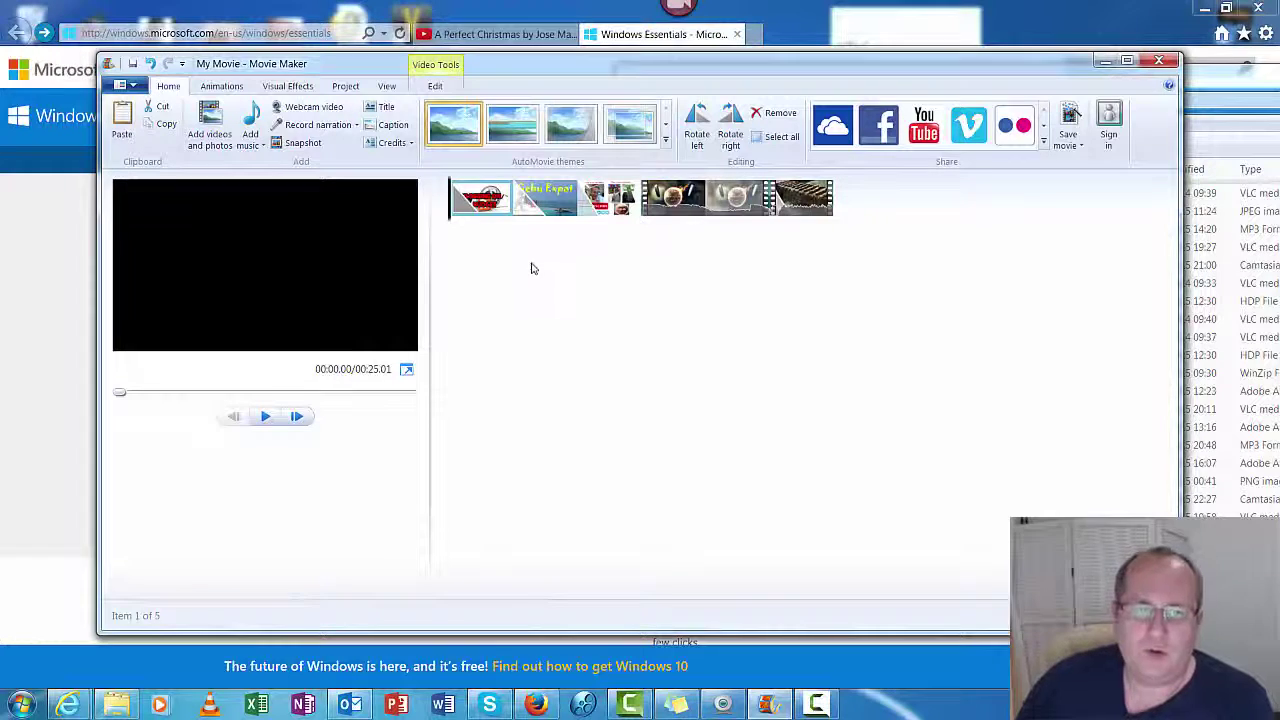
pyautogui.click(265, 417)
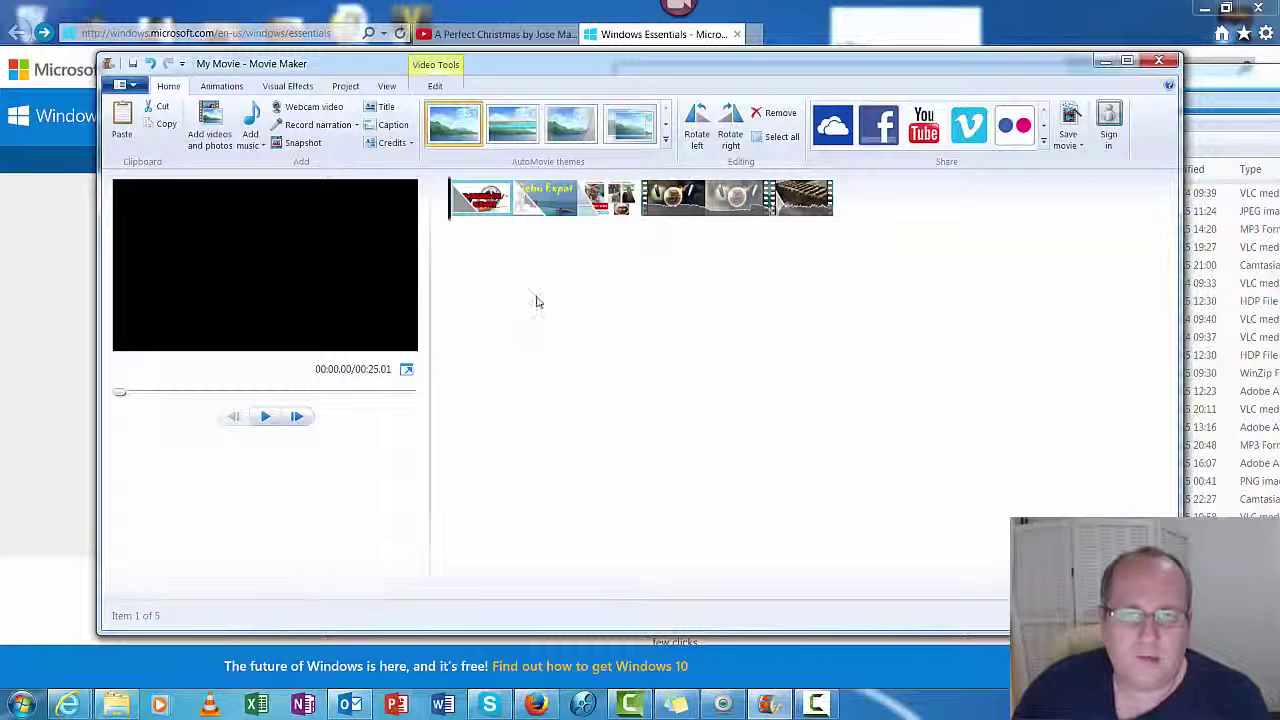
pyautogui.click(266, 428)
pyautogui.click(266, 428)
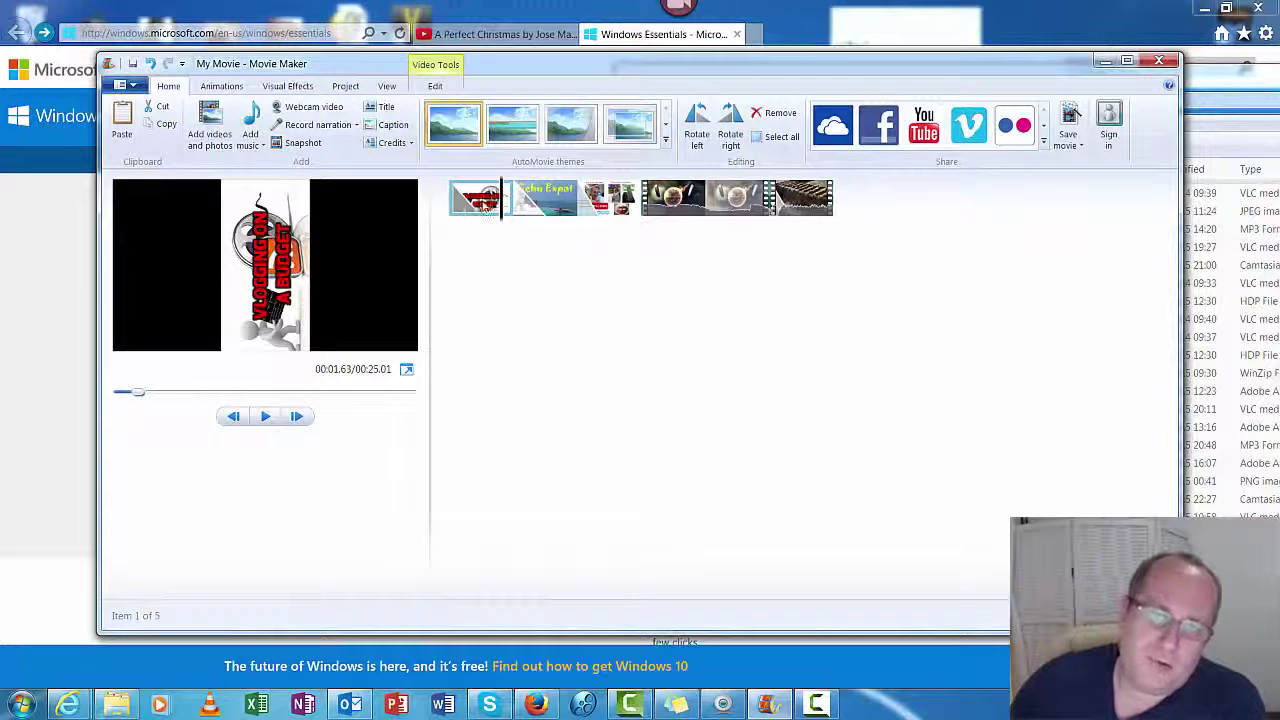
pyautogui.click(483, 205)
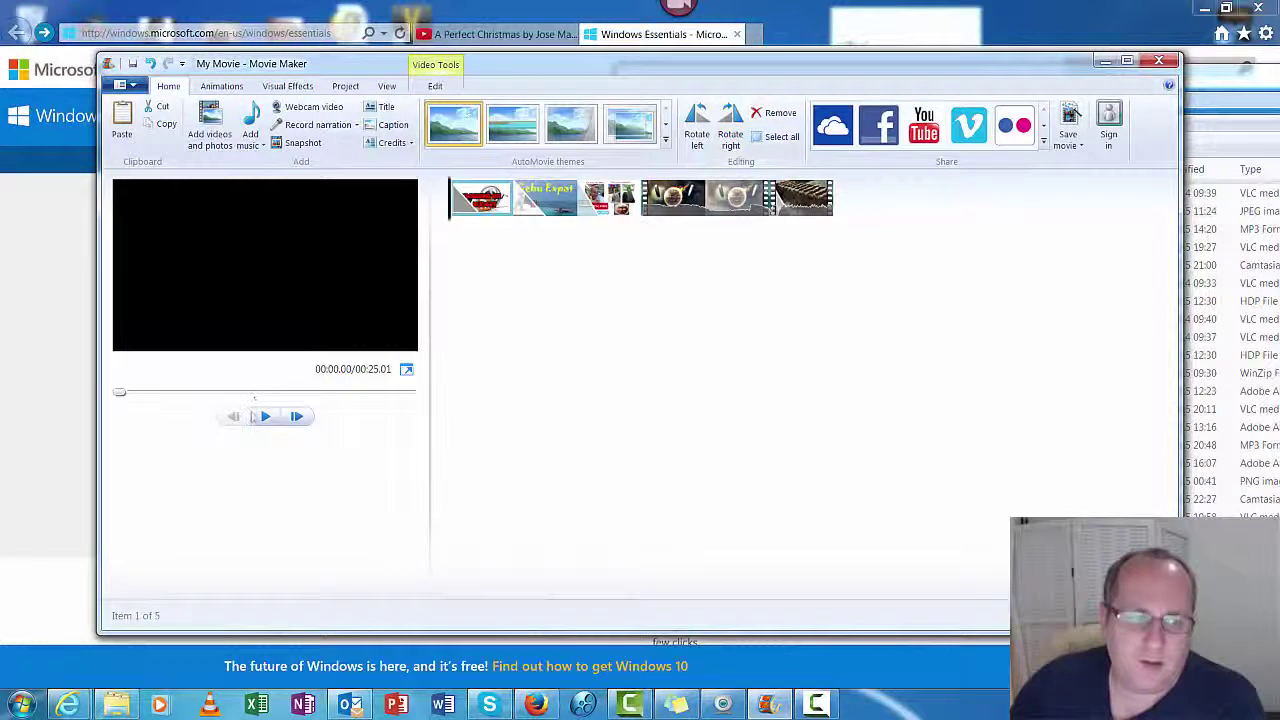
pyautogui.click(258, 416)
pyautogui.click(265, 415)
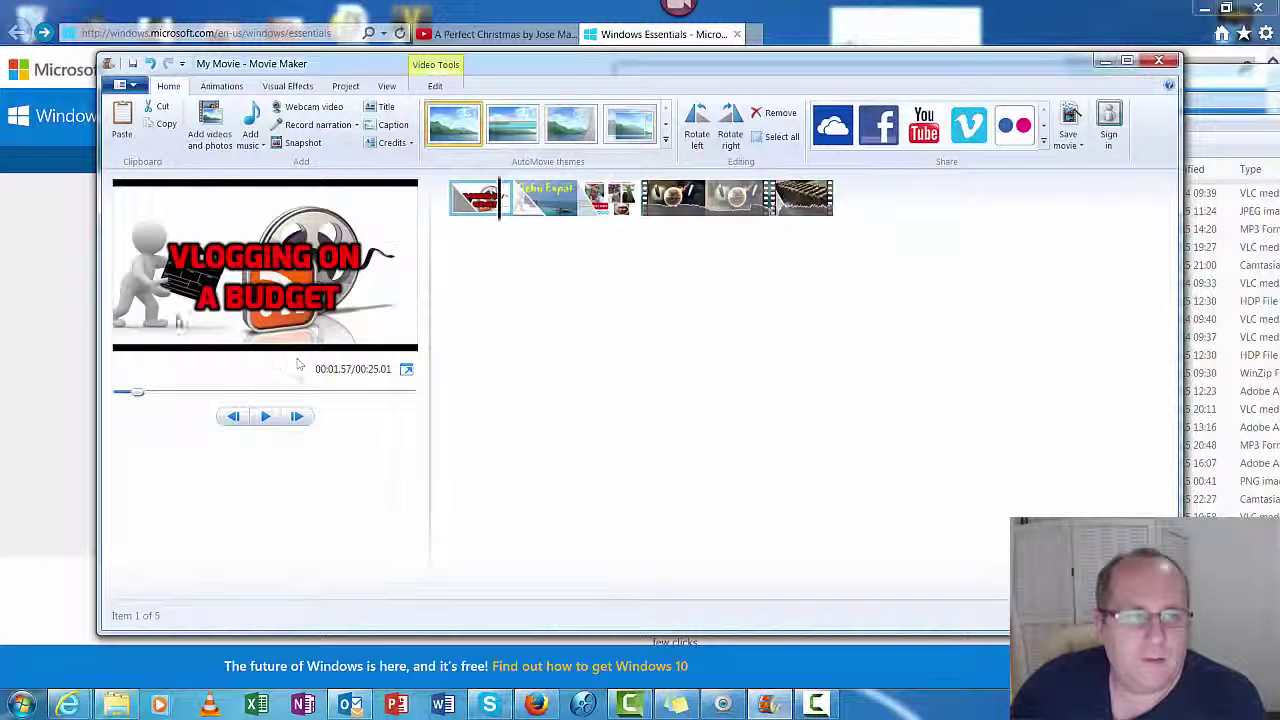
pyautogui.click(318, 128)
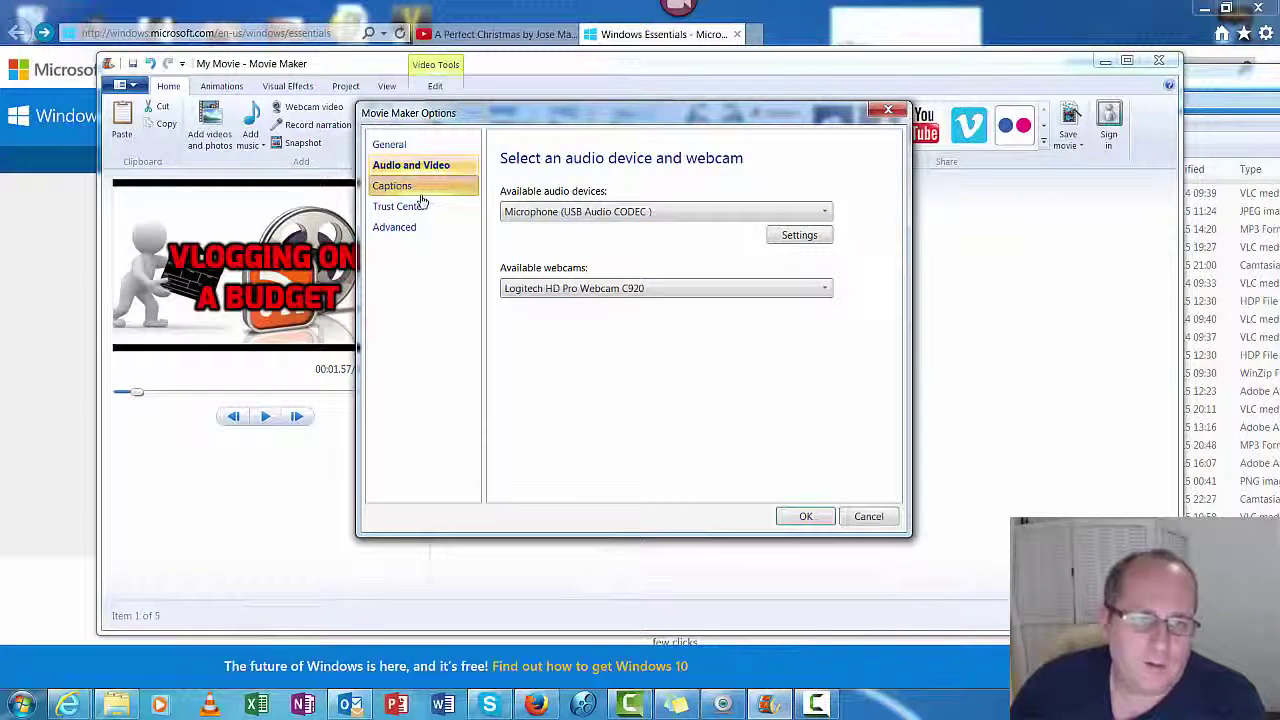
pyautogui.moveTo(434, 113); pyautogui.dragTo(630, 142)
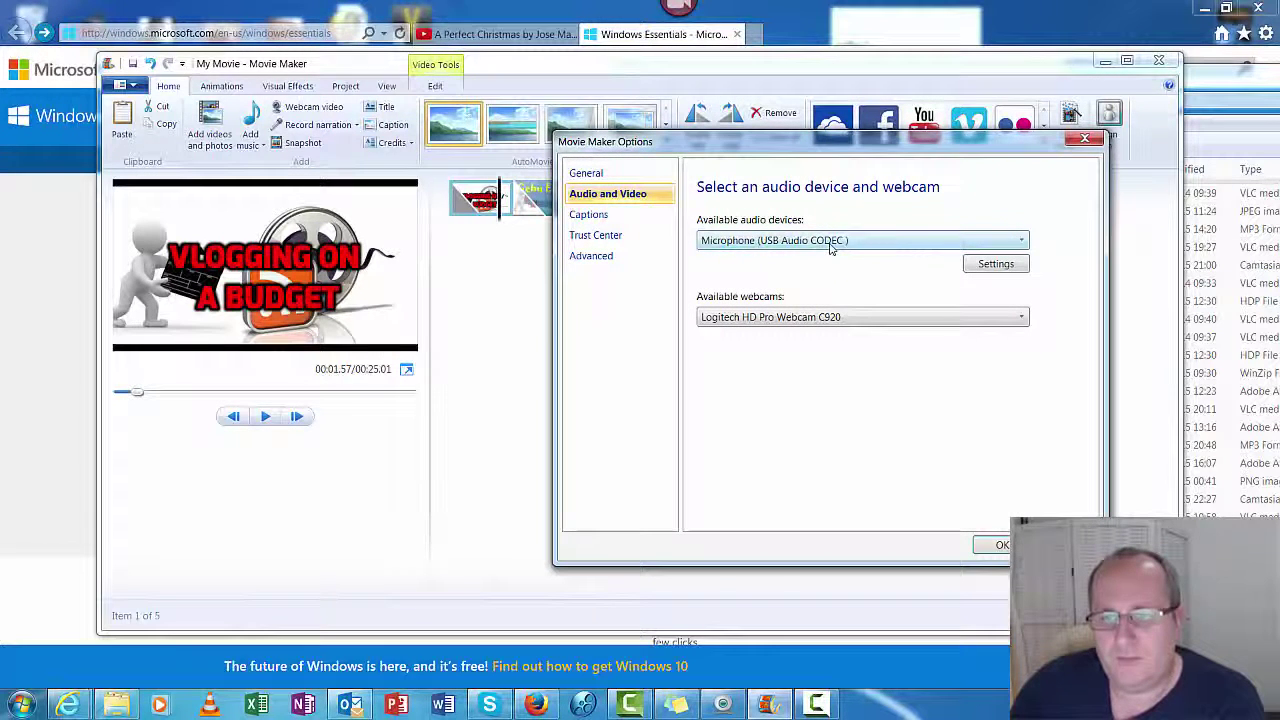
pyautogui.click(893, 242)
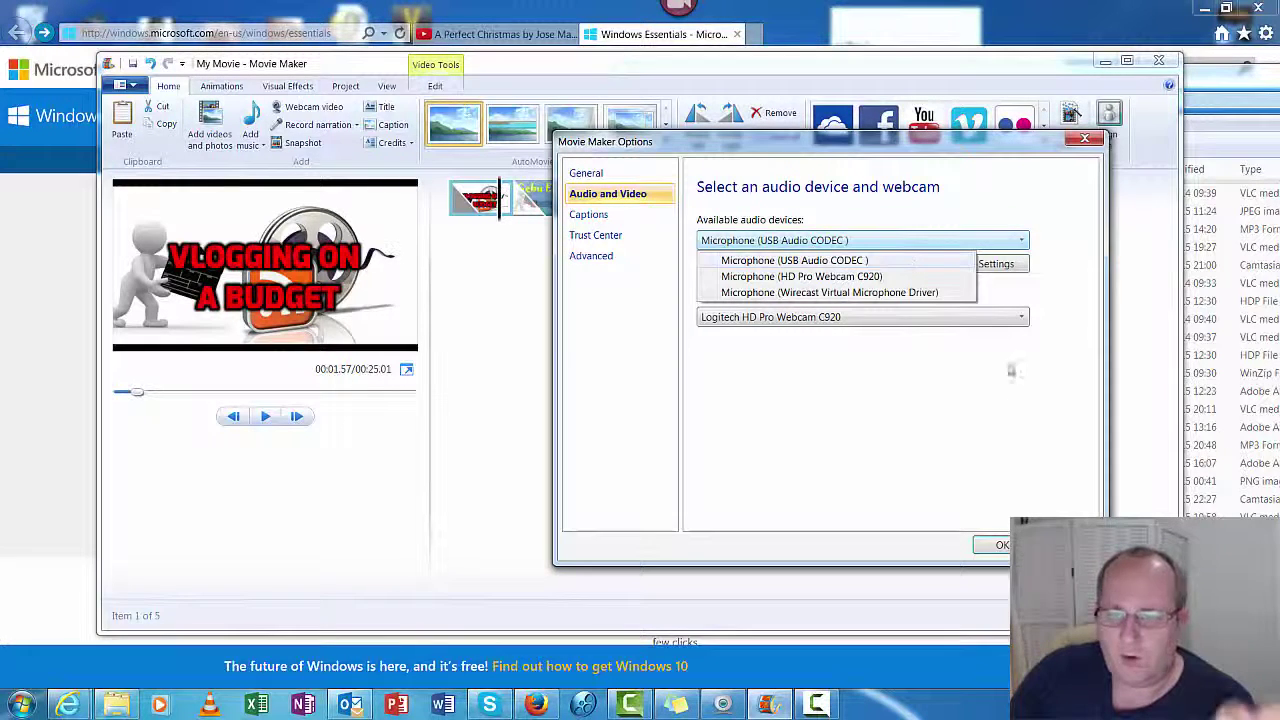
pyautogui.click(1015, 430)
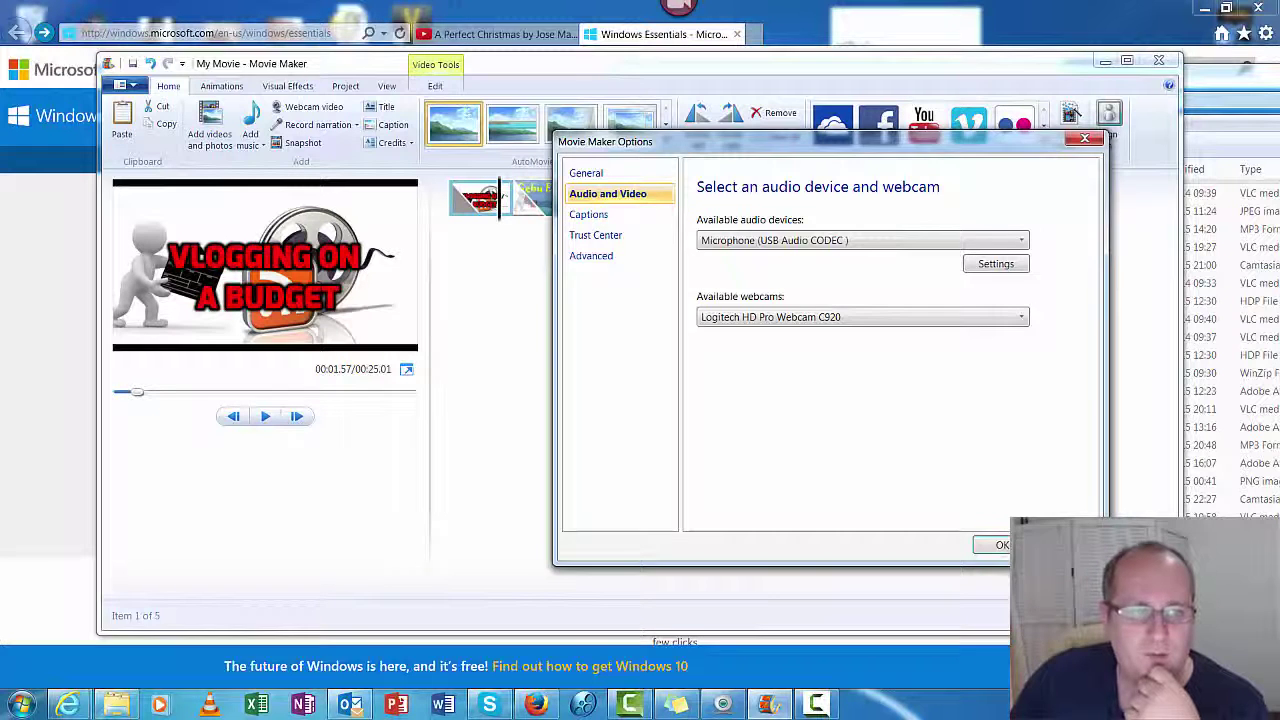
pyautogui.click(1000, 545)
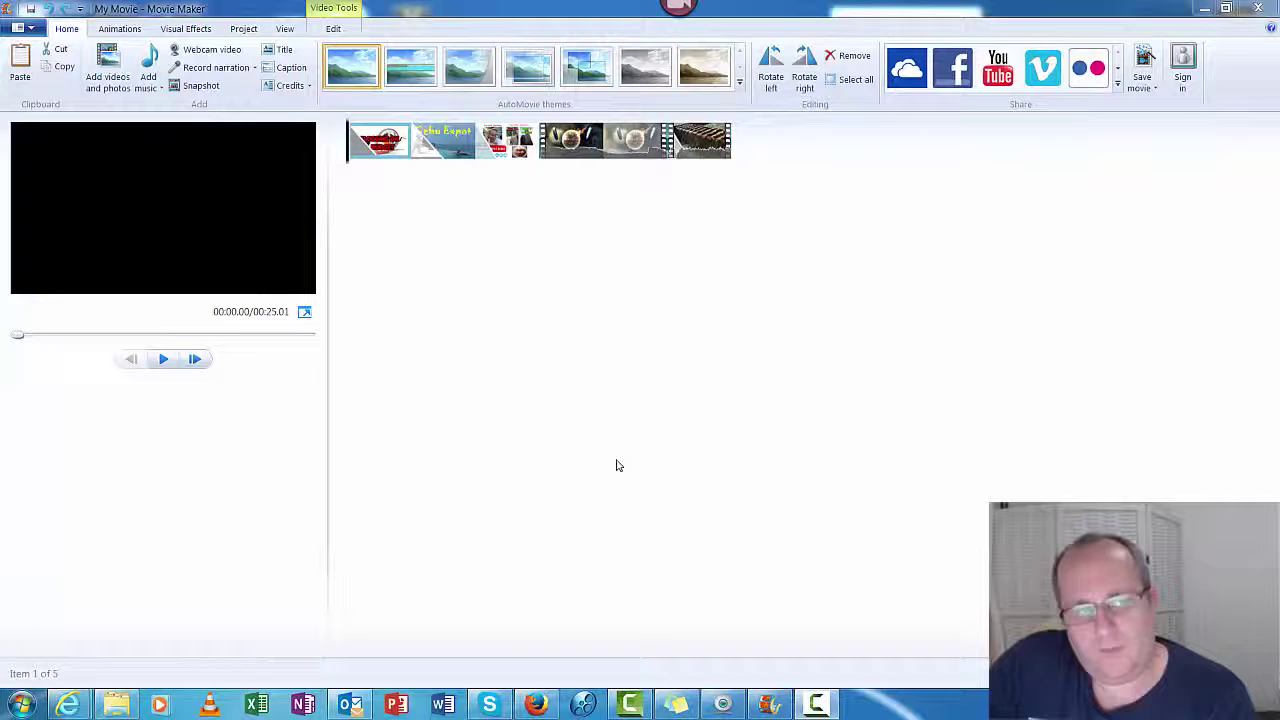
# Step: Insert a black title clip before the fourth clip, extending the project to 32.01 seconds
pyautogui.click(599, 153)
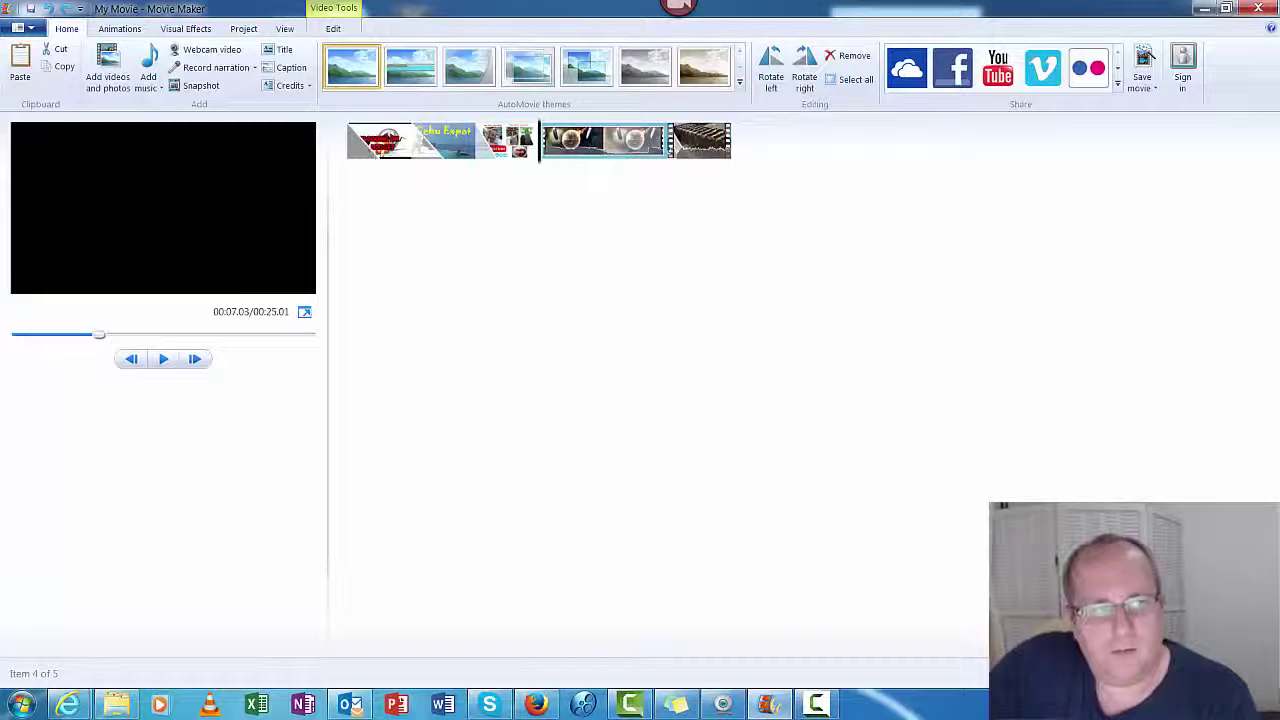
pyautogui.click(283, 49)
pyautogui.click(585, 169)
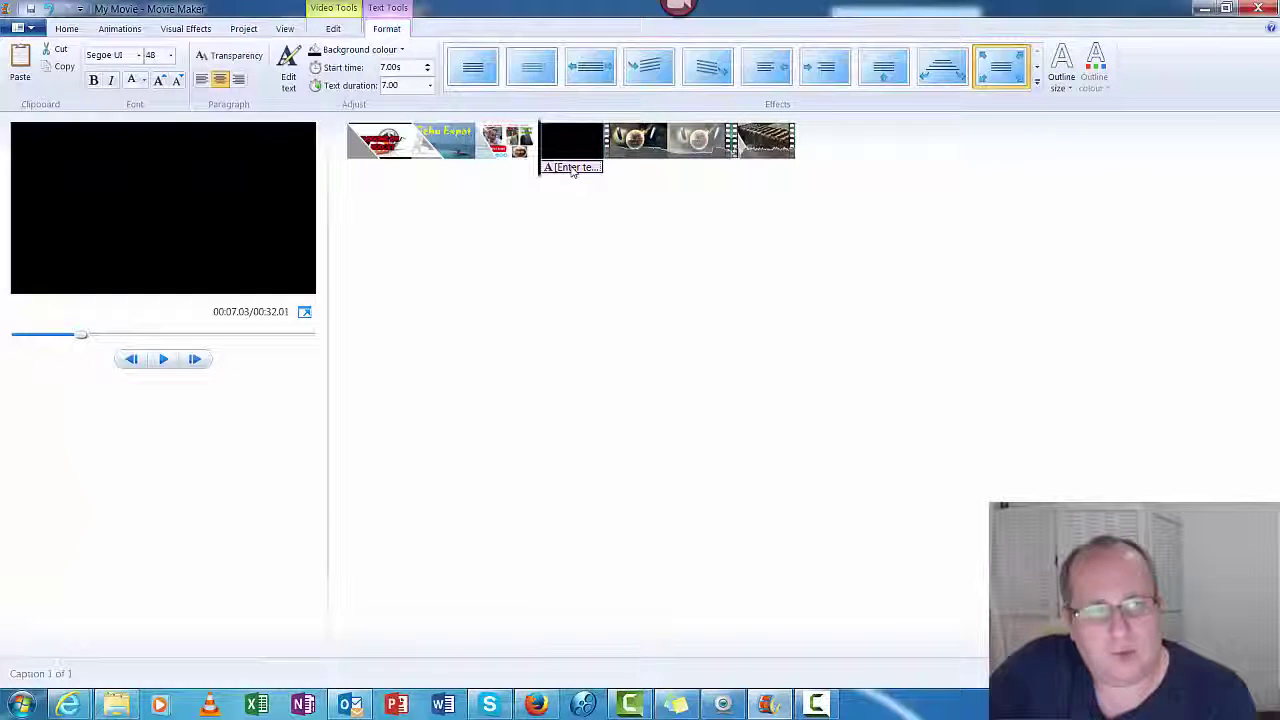
# Step: Replace the new title's placeholder text with 'How to use Movie Maker'
pyautogui.click(567, 158)
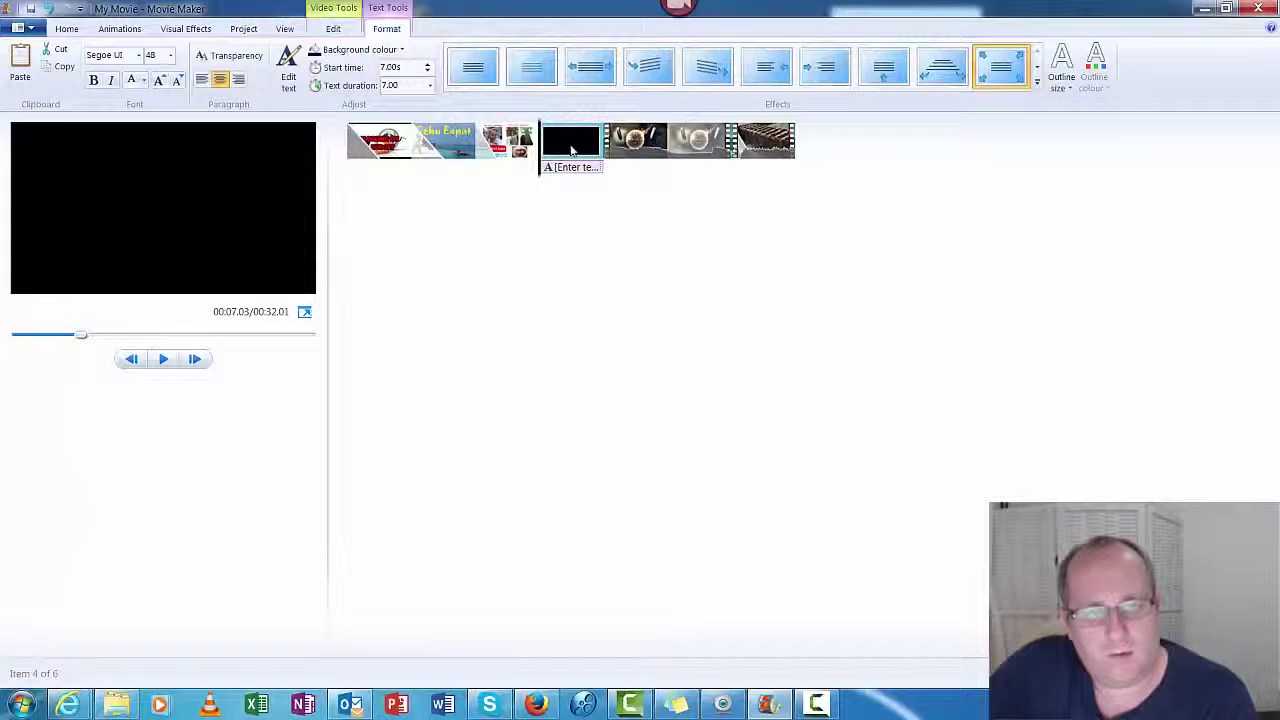
pyautogui.click(567, 169)
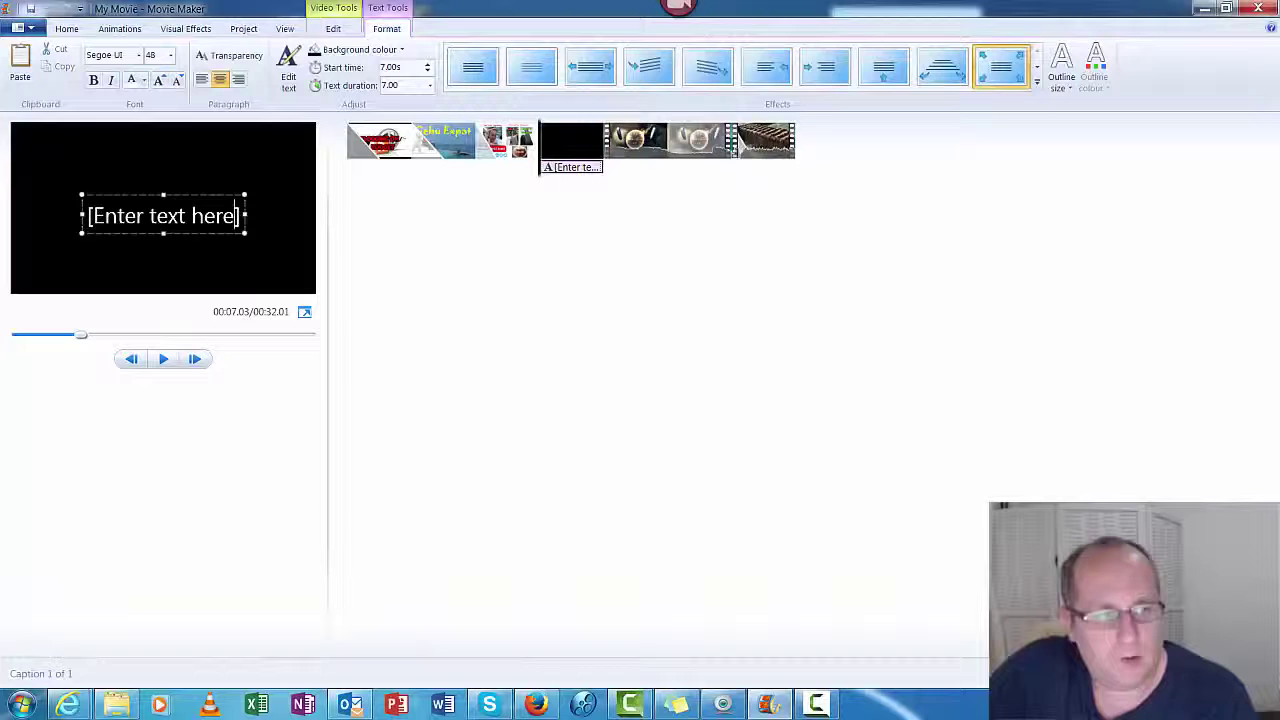
pyautogui.doubleClick(240, 216)
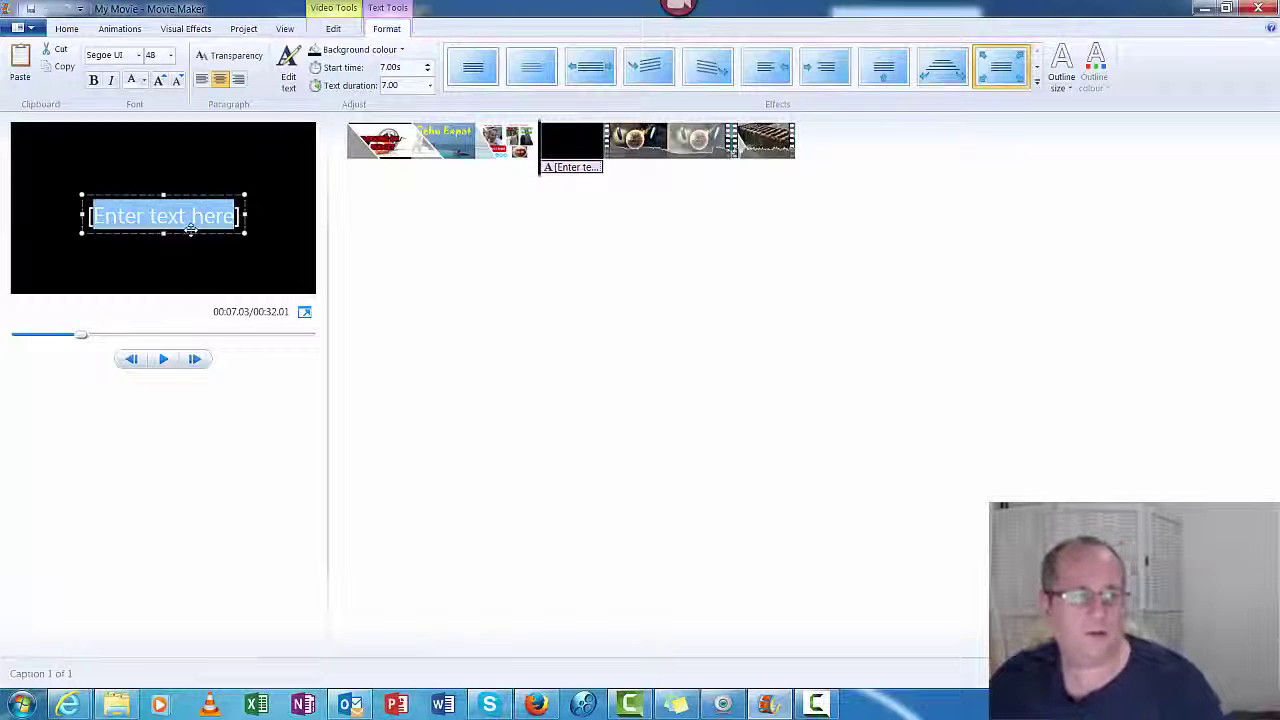
pyautogui.press('Delete')
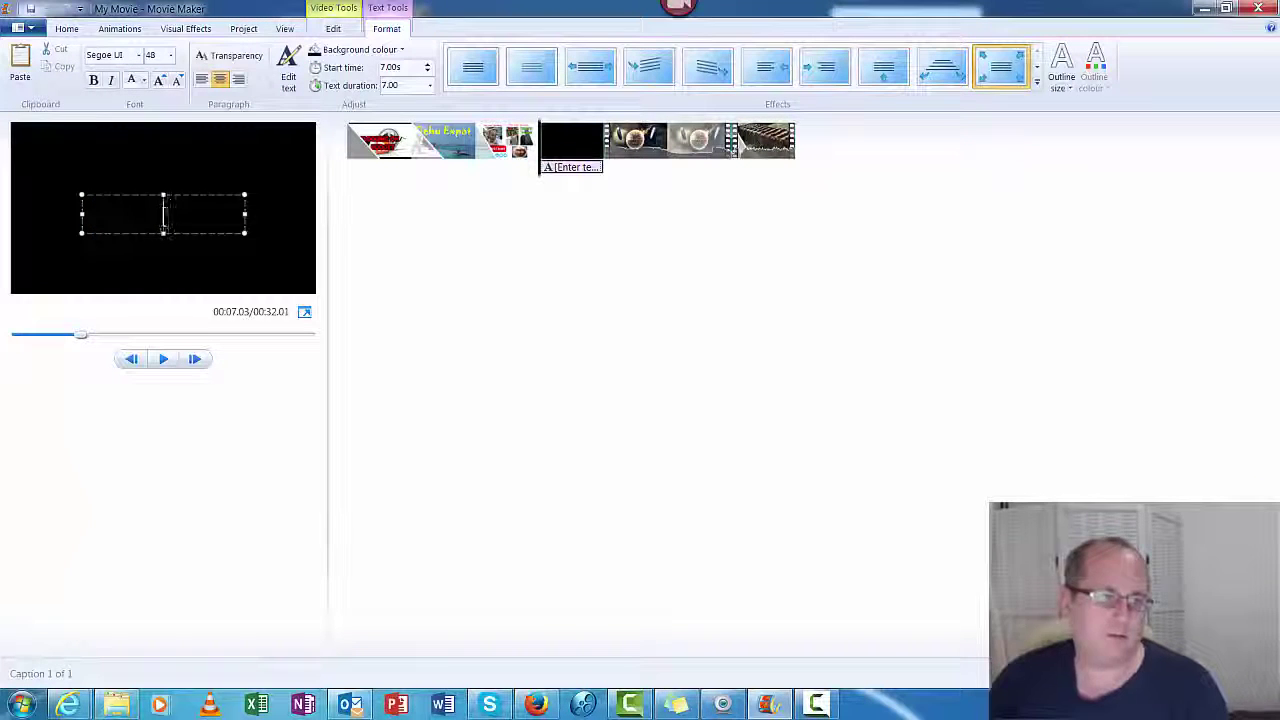
pyautogui.write('How to u')
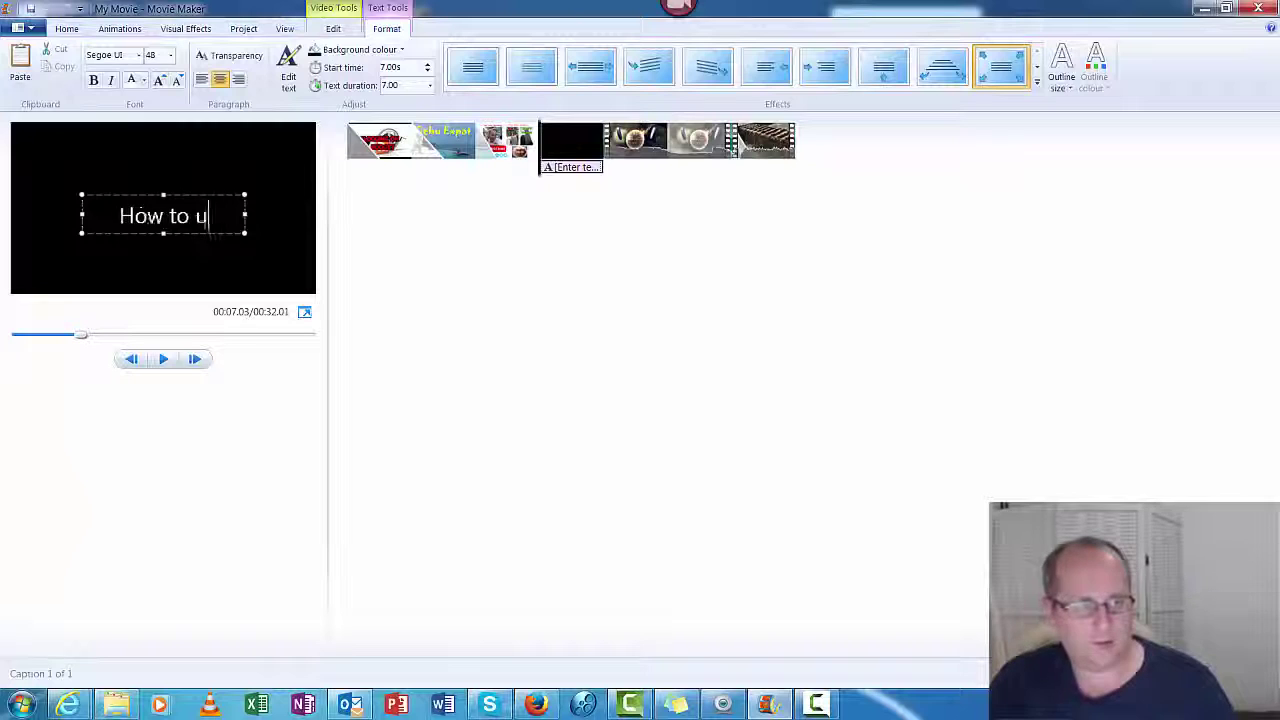
pyautogui.write('se Movie Maker')
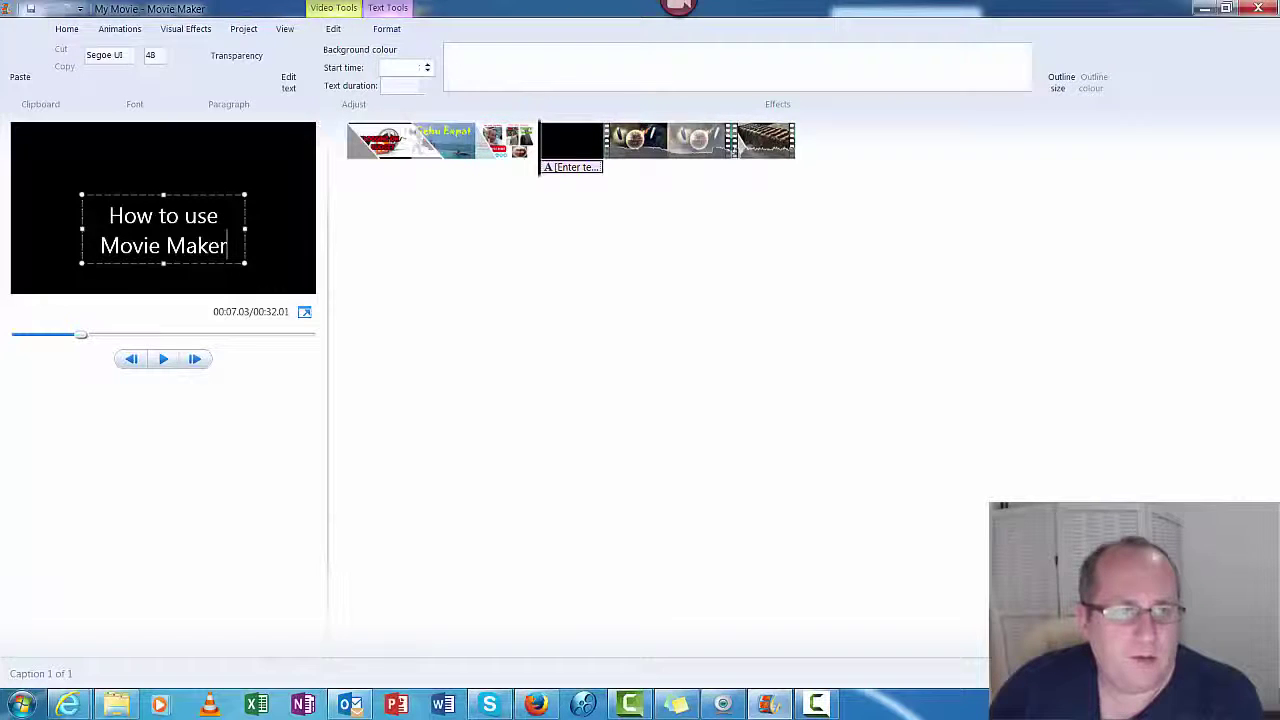
pyautogui.click(486, 449)
pyautogui.click(166, 364)
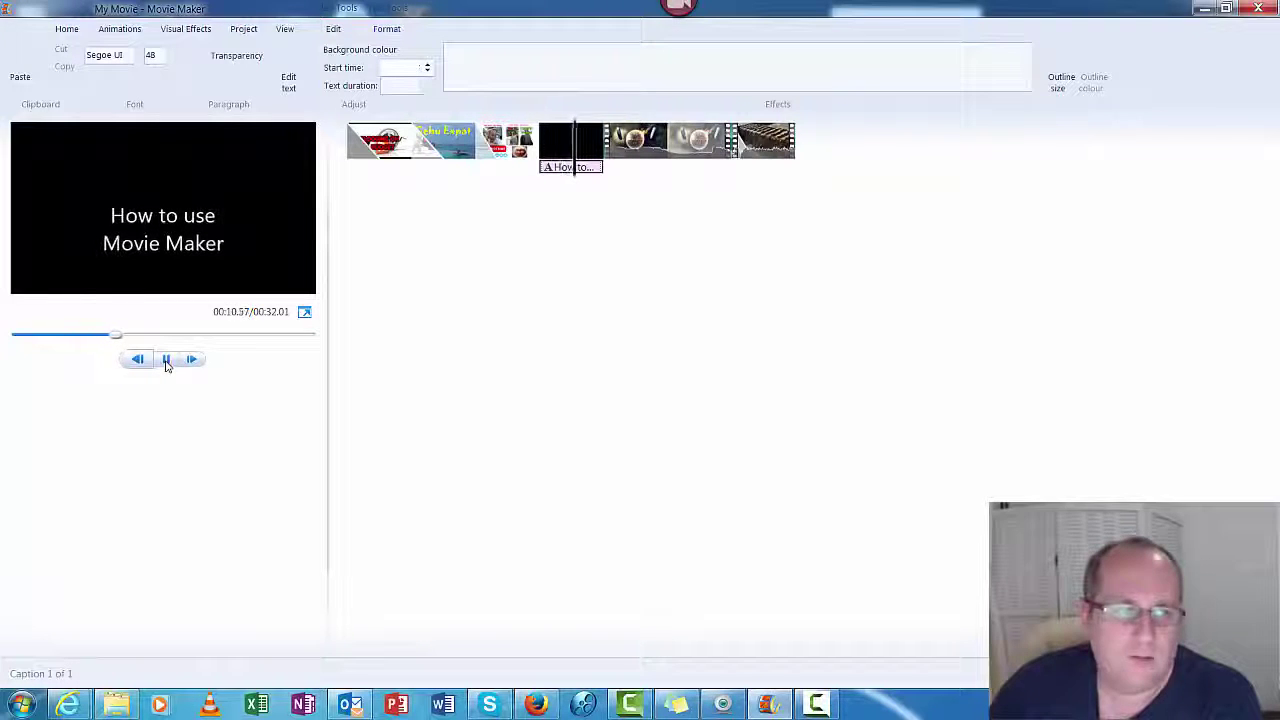
pyautogui.click(166, 362)
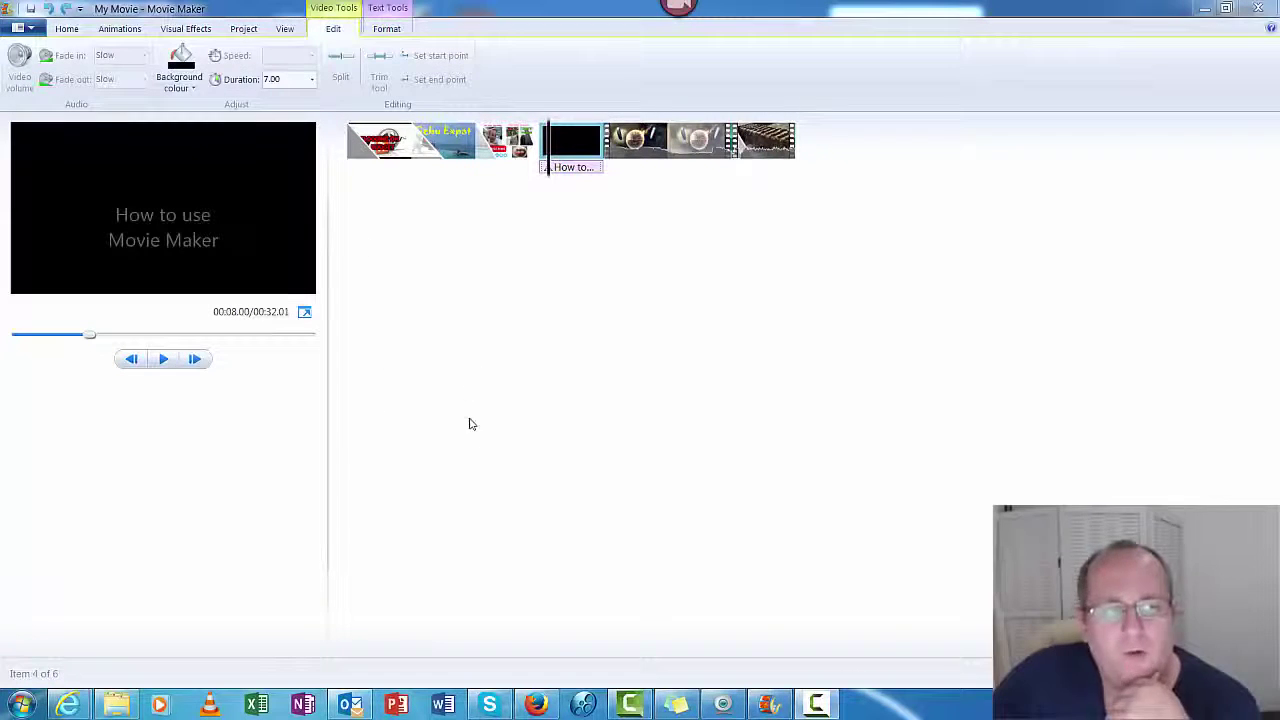
pyautogui.click(576, 147)
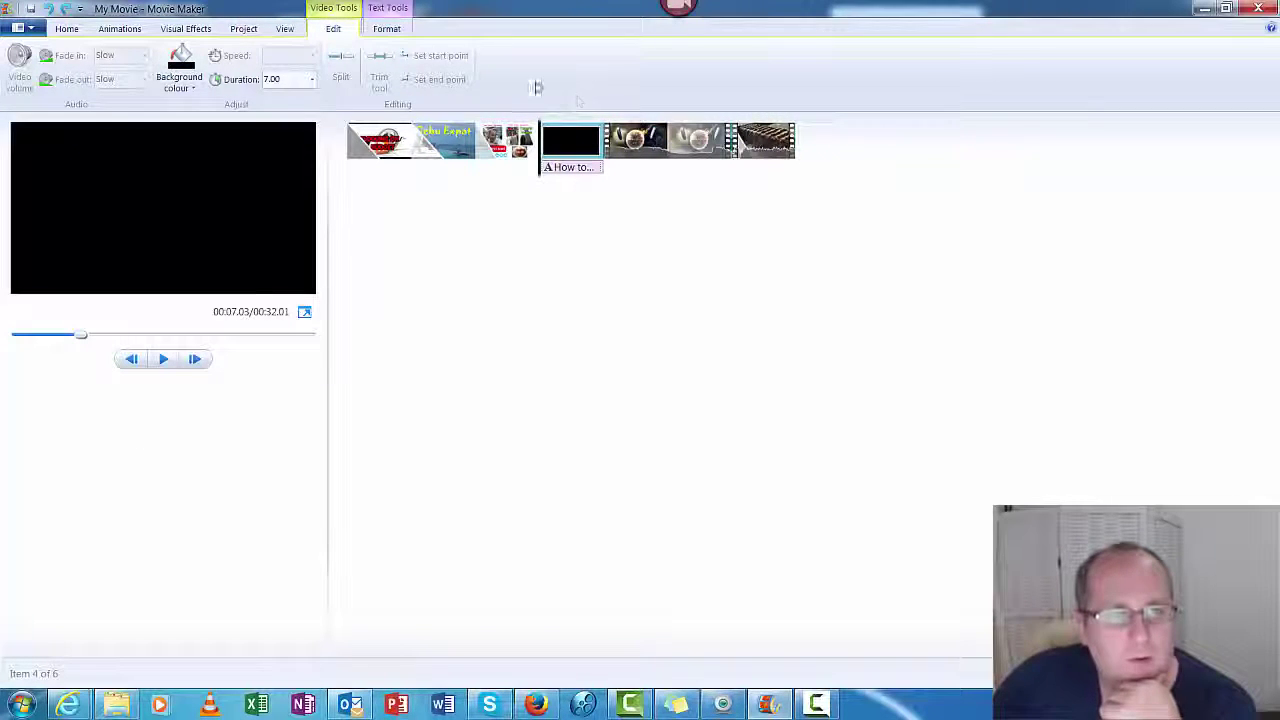
pyautogui.click(388, 30)
pyautogui.click(67, 30)
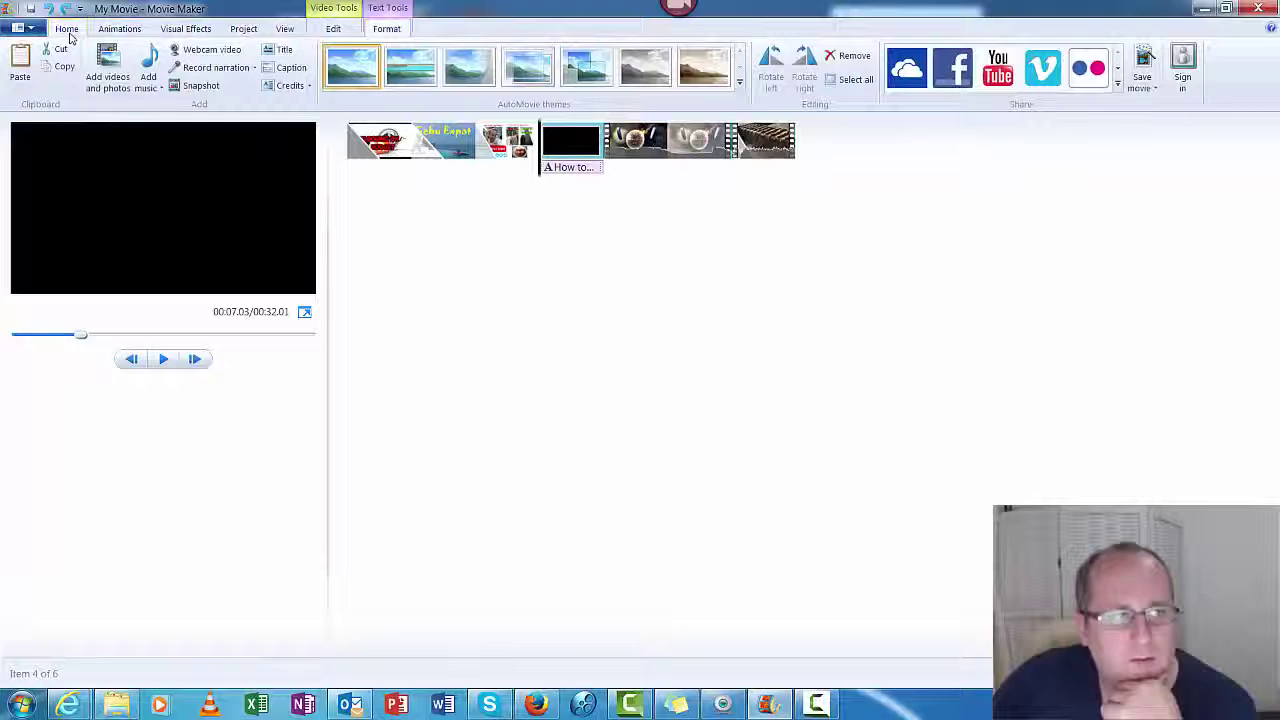
pyautogui.click(597, 153)
pyautogui.click(584, 168)
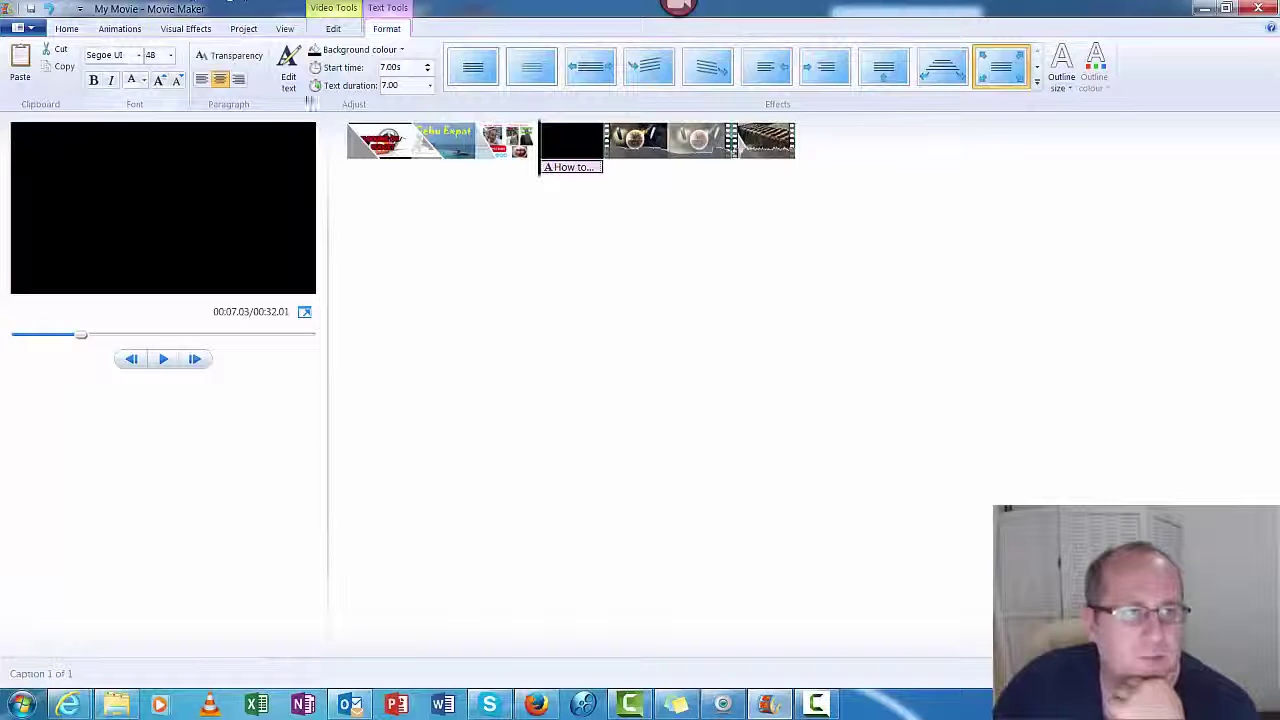
pyautogui.click(376, 34)
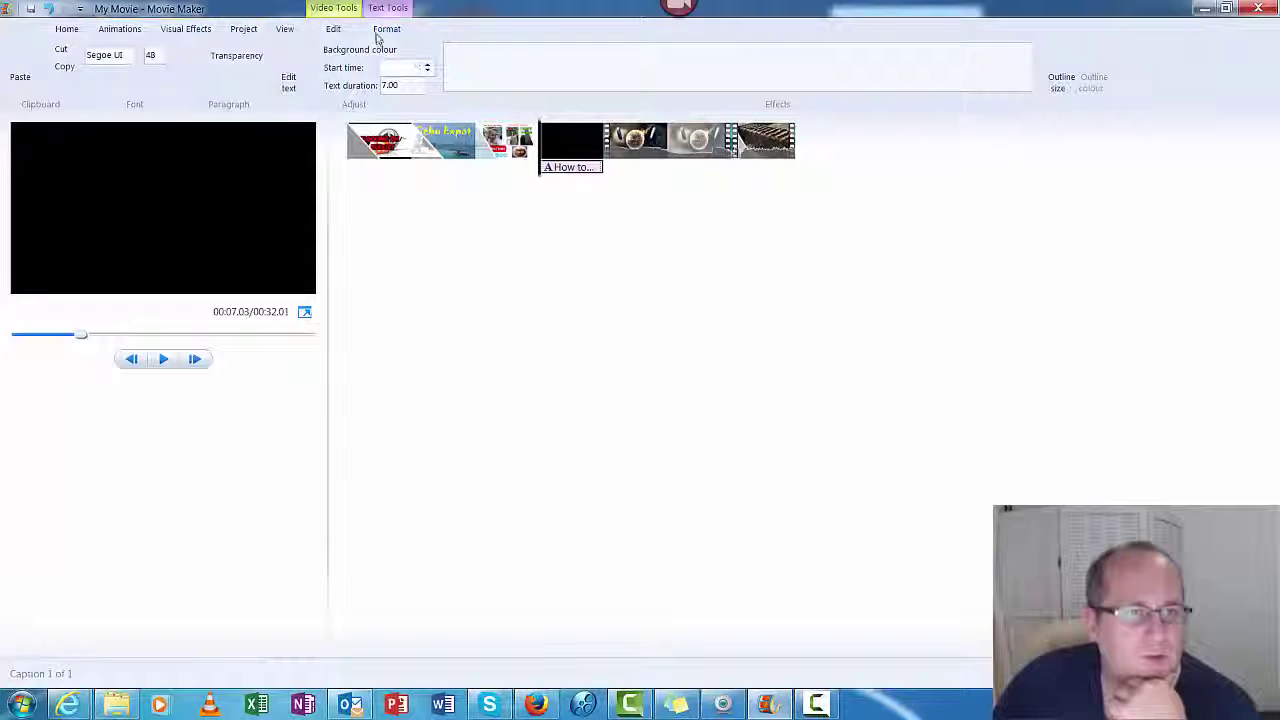
pyautogui.click(67, 31)
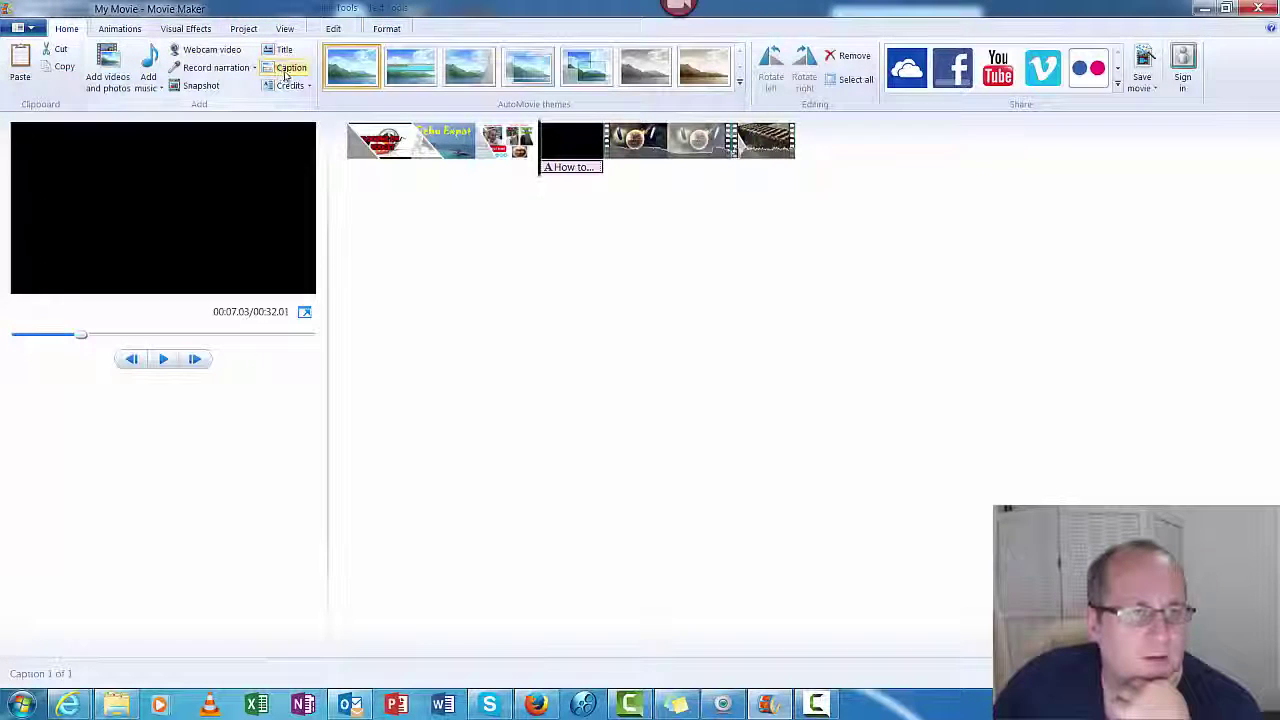
# Step: Add a scrolling CREDITS card after the last clip, bringing the movie to 39.01 seconds
pyautogui.click(788, 150)
pyautogui.click(290, 85)
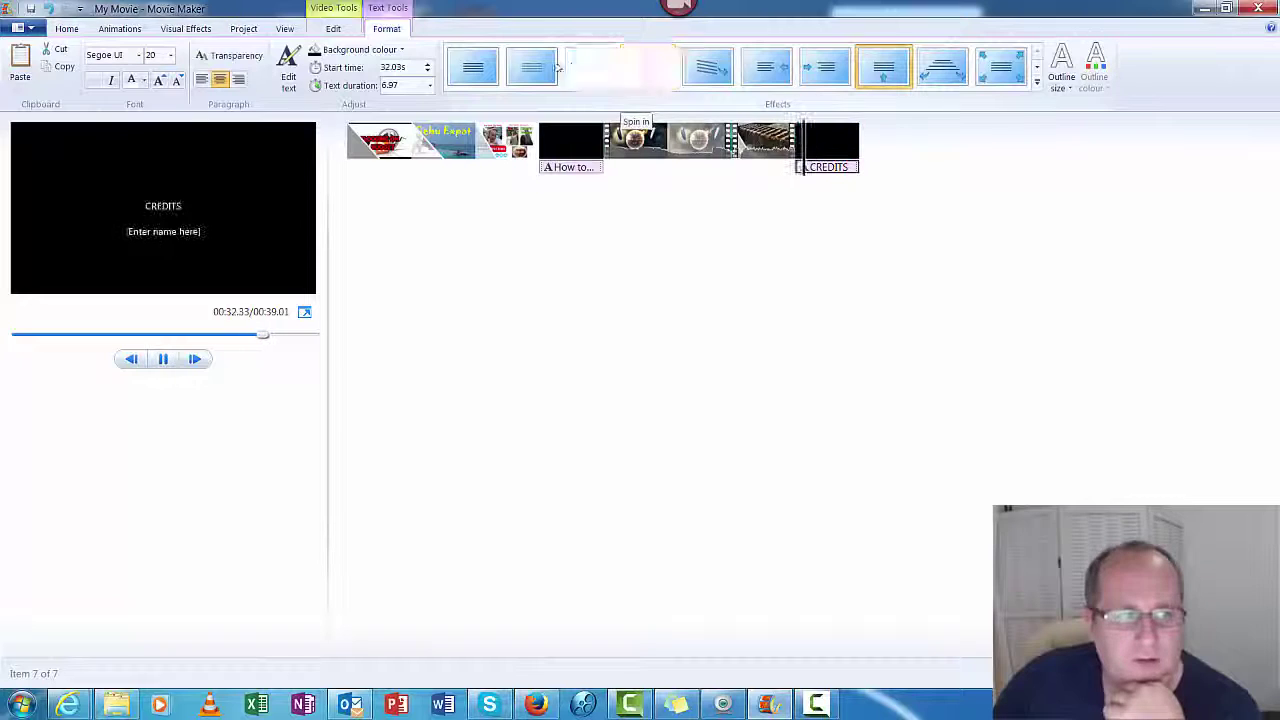
pyautogui.click(290, 80)
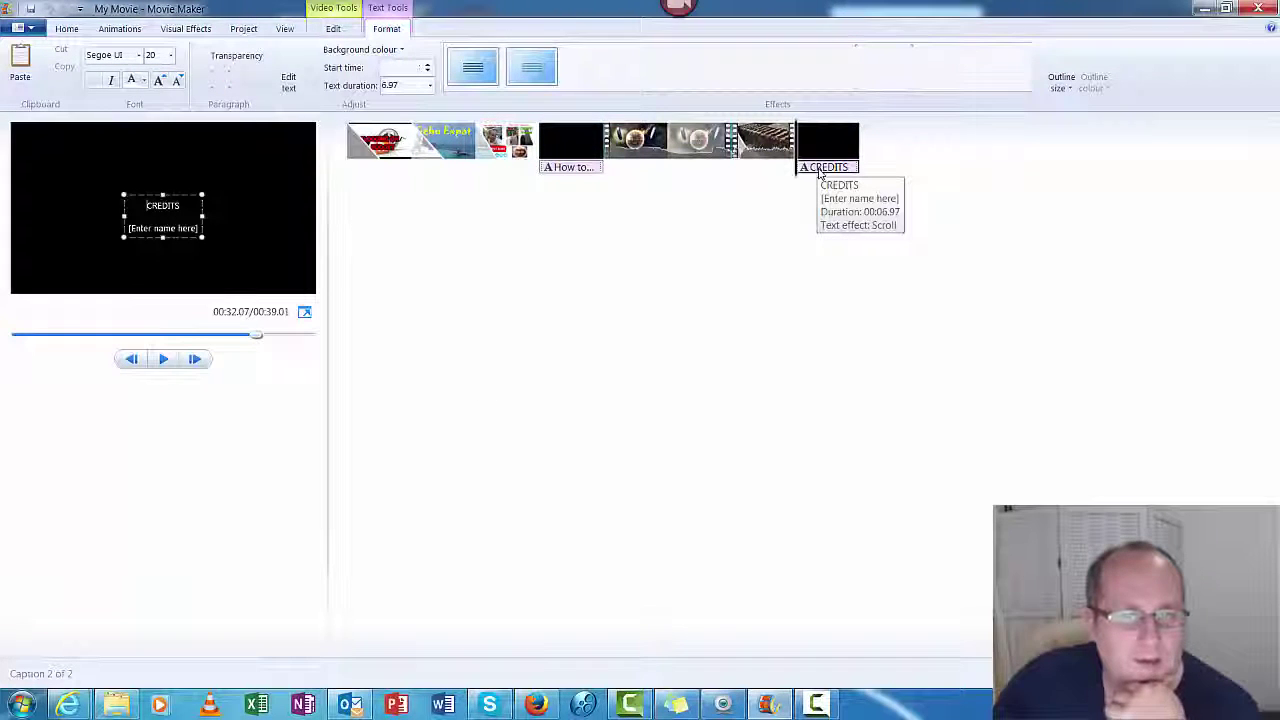
pyautogui.click(575, 350)
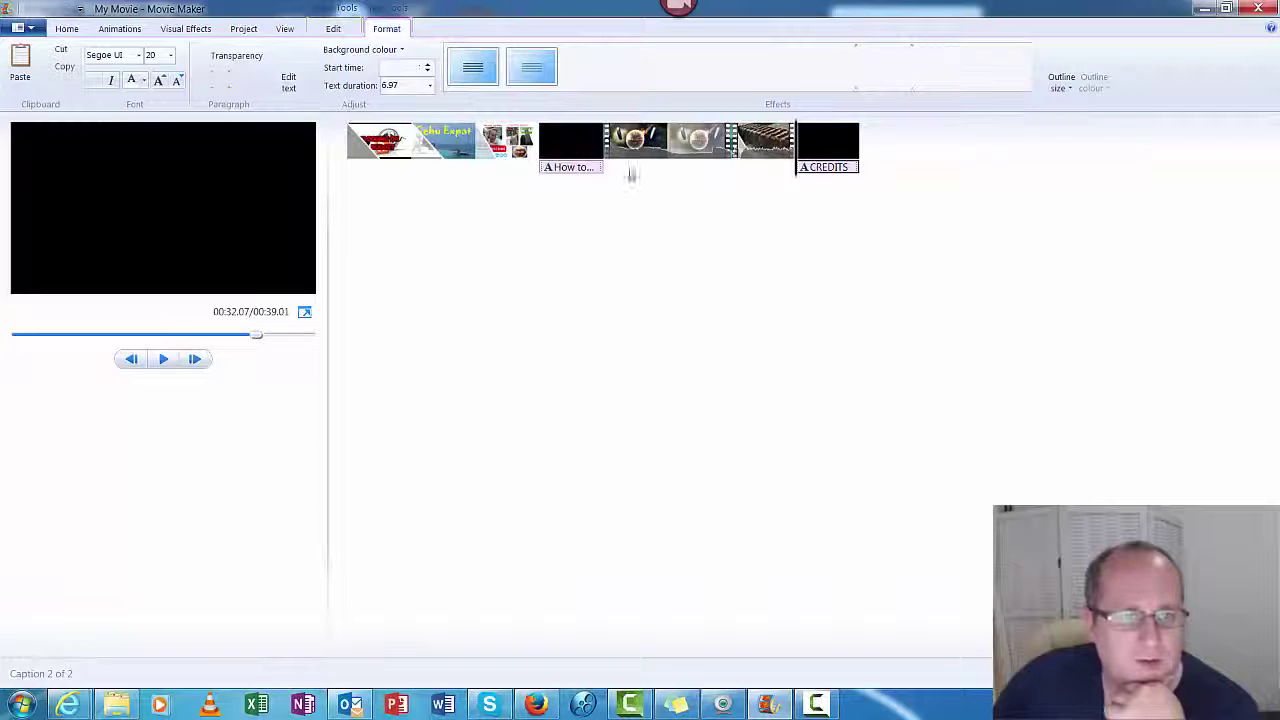
pyautogui.click(640, 145)
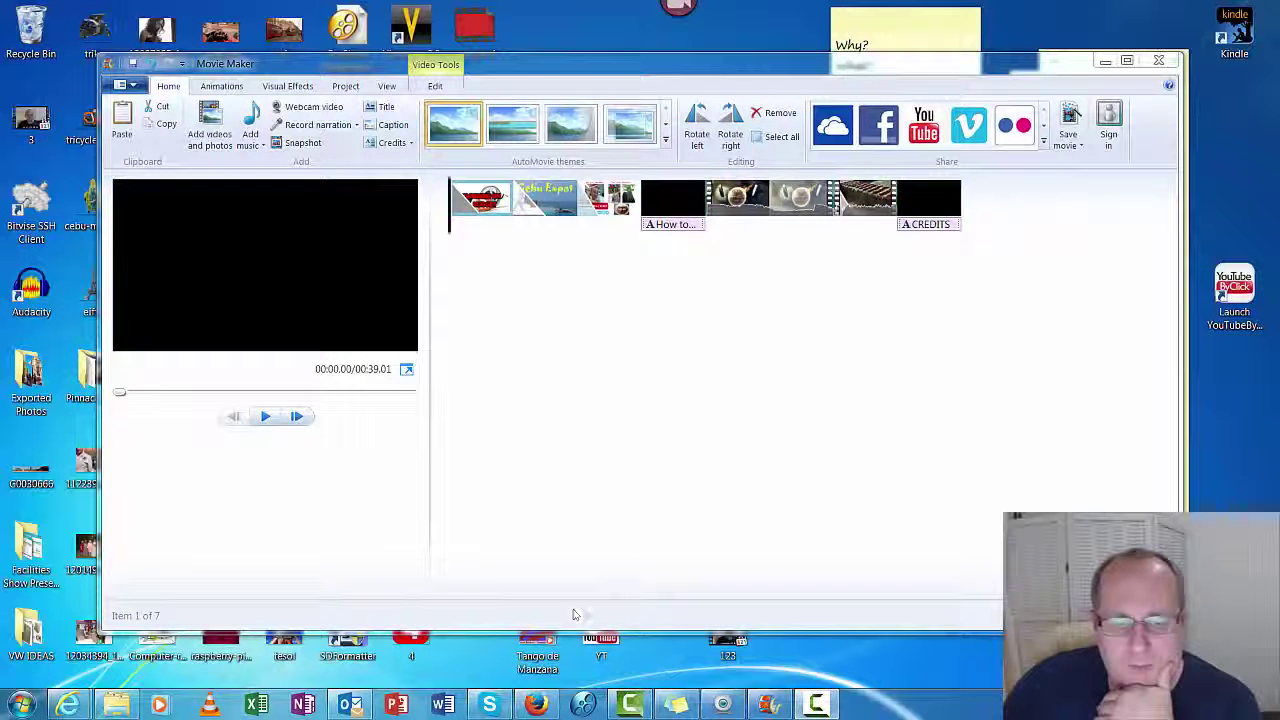
# Step: Drag the Tango de Manzana song onto the storyboard as background music and play it
pyautogui.moveTo(540, 648); pyautogui.dragTo(446, 366)
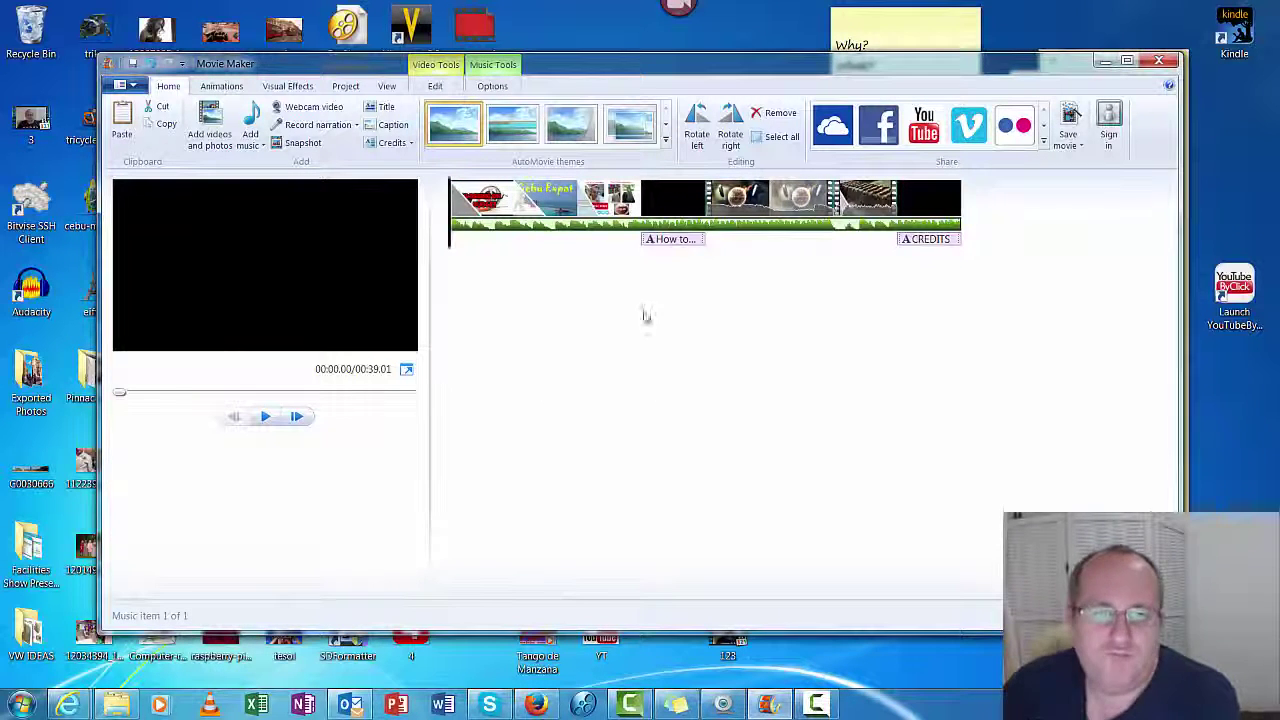
pyautogui.click(264, 416)
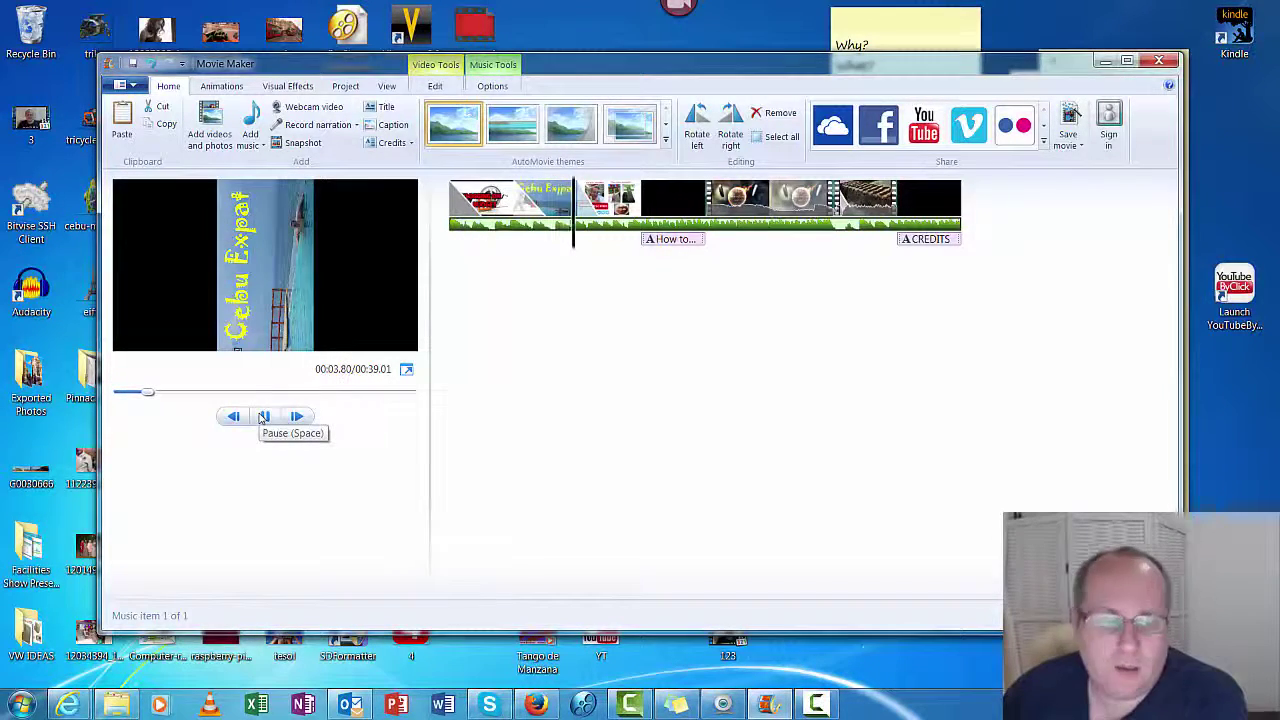
pyautogui.click(264, 416)
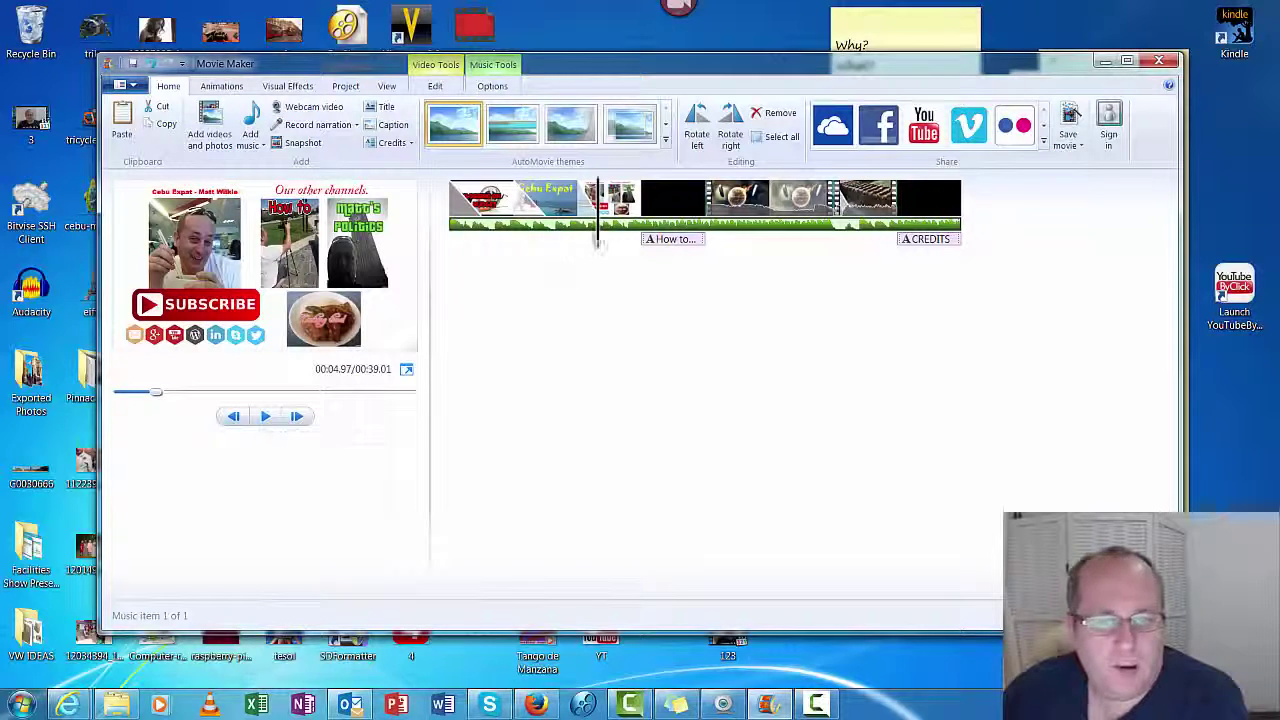
# Step: Rewind to the first clip and preview the movie with the music
pyautogui.moveTo(596, 245); pyautogui.dragTo(521, 241)
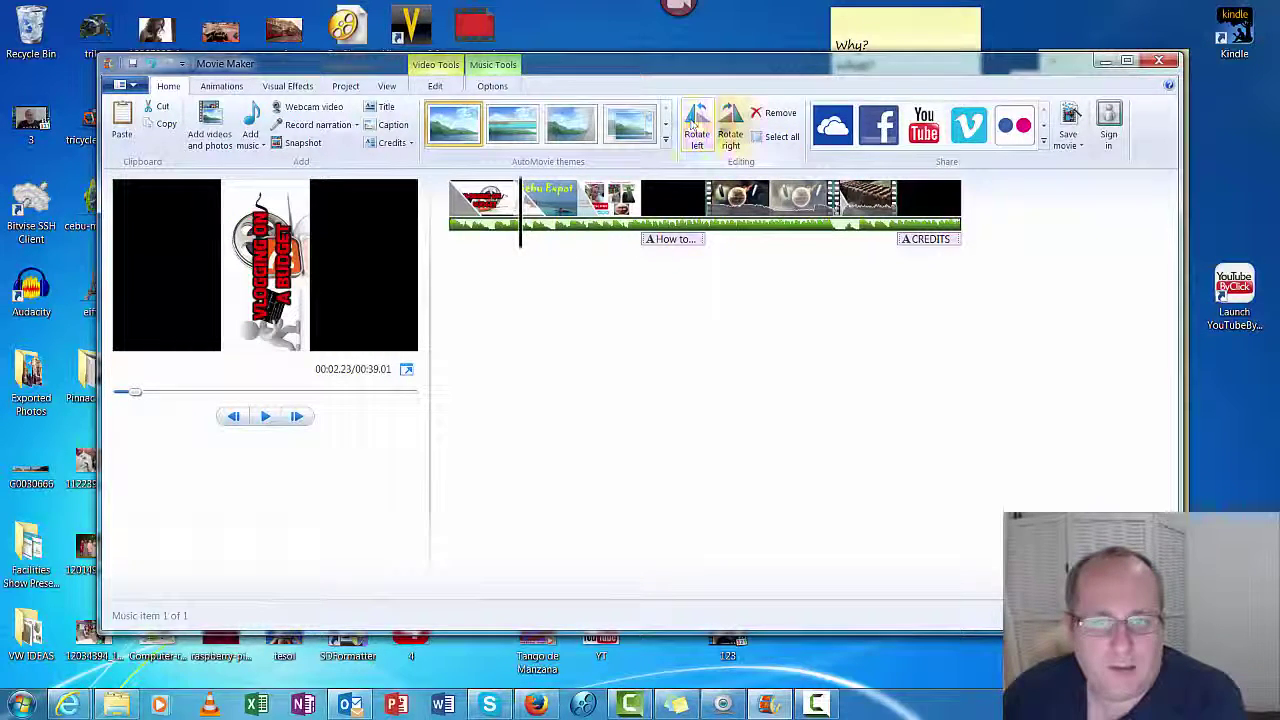
pyautogui.click(610, 200)
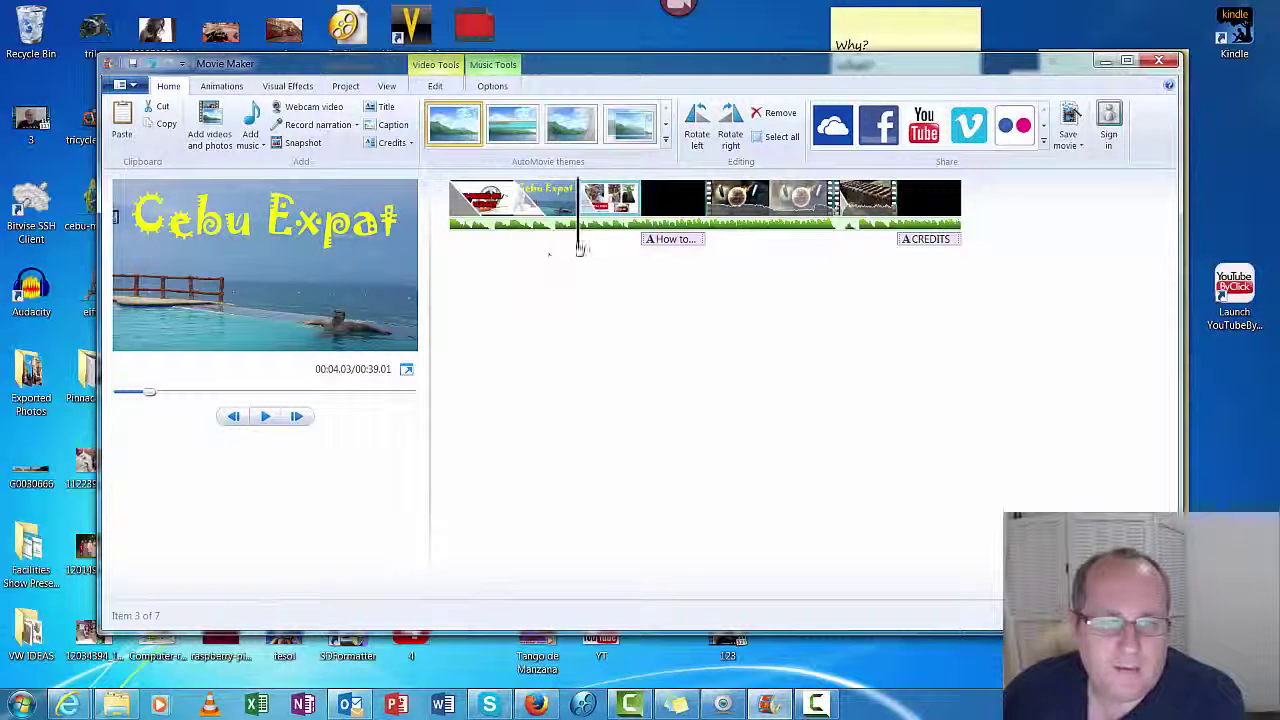
pyautogui.moveTo(580, 248); pyautogui.dragTo(490, 244)
pyautogui.click(730, 130)
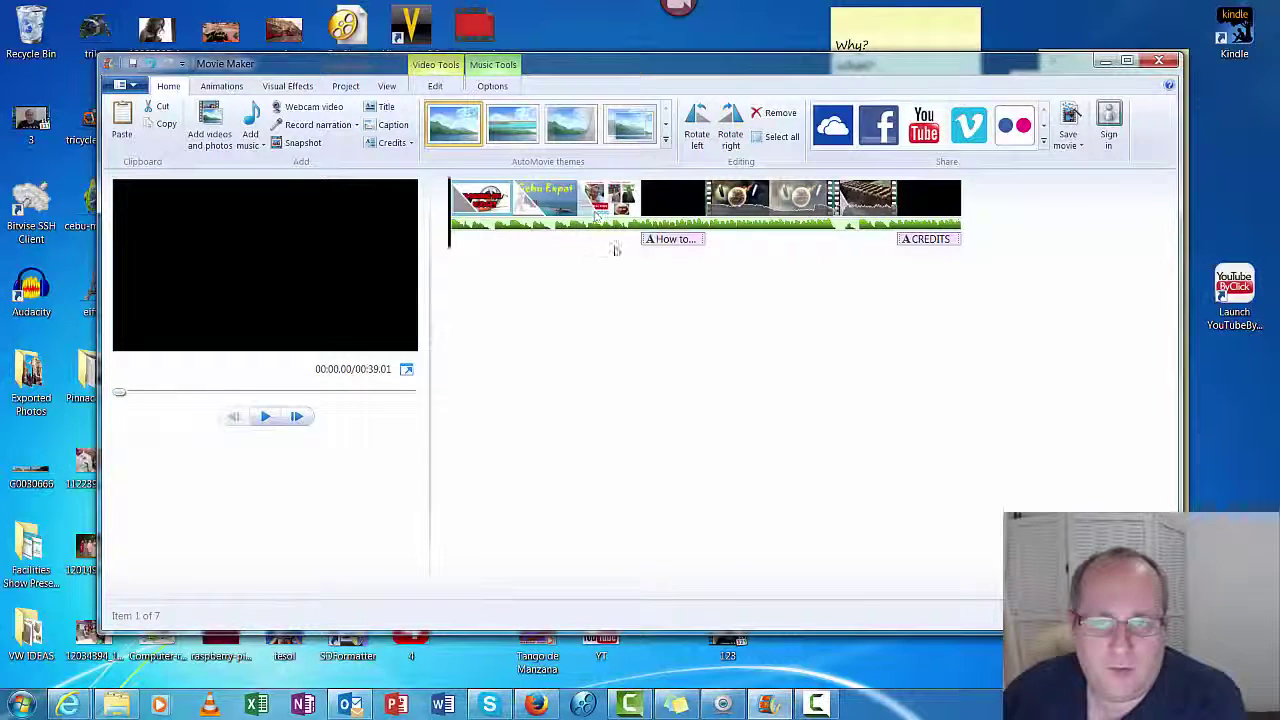
pyautogui.click(266, 416)
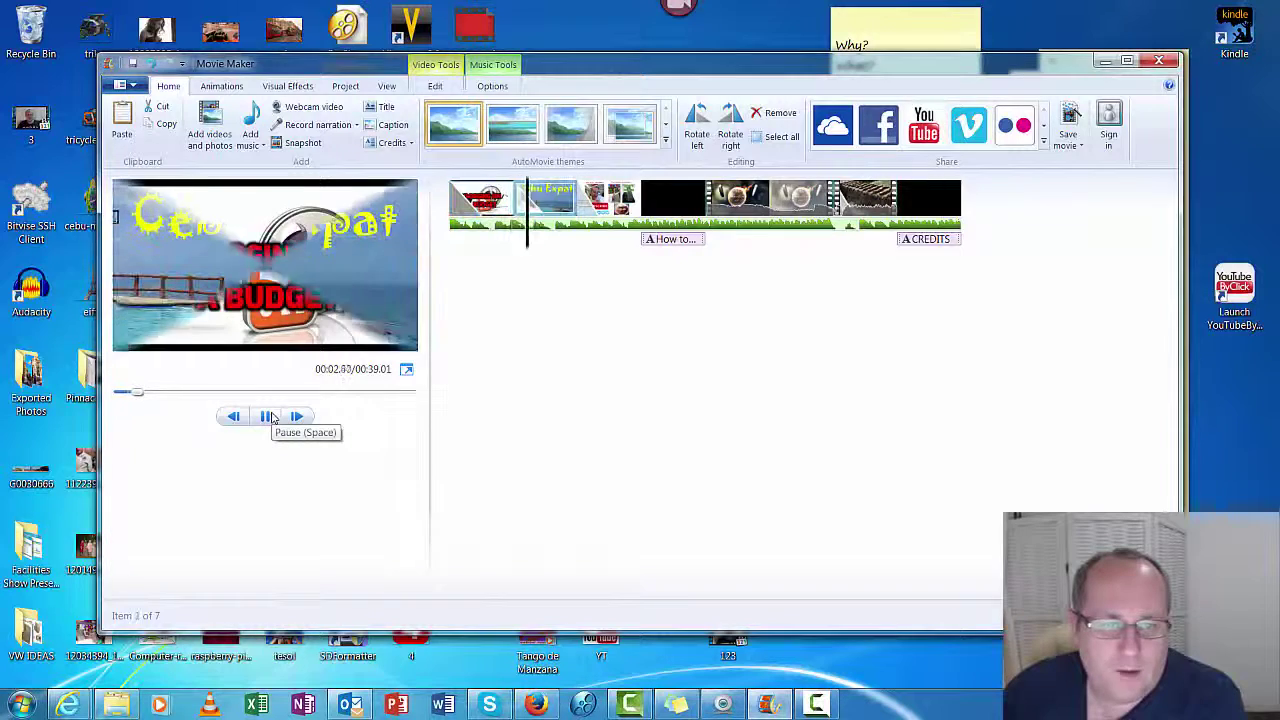
pyautogui.click(547, 233)
pyautogui.click(597, 226)
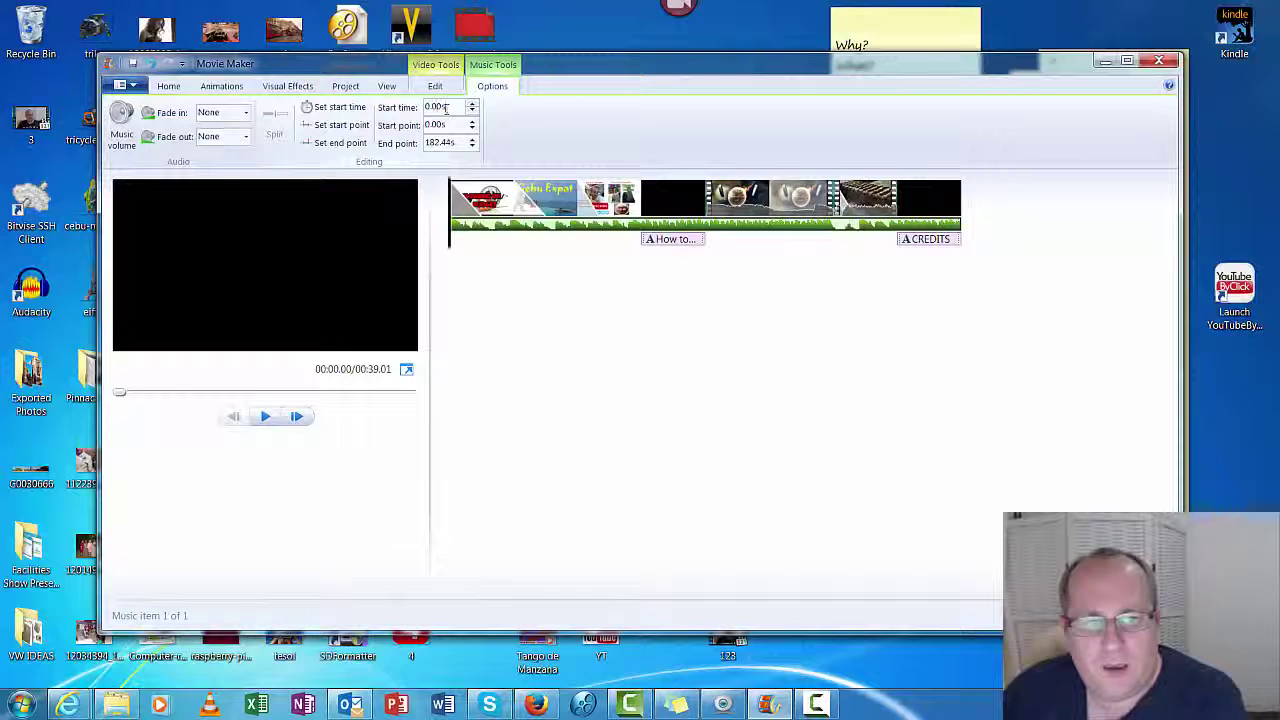
pyautogui.click(446, 107)
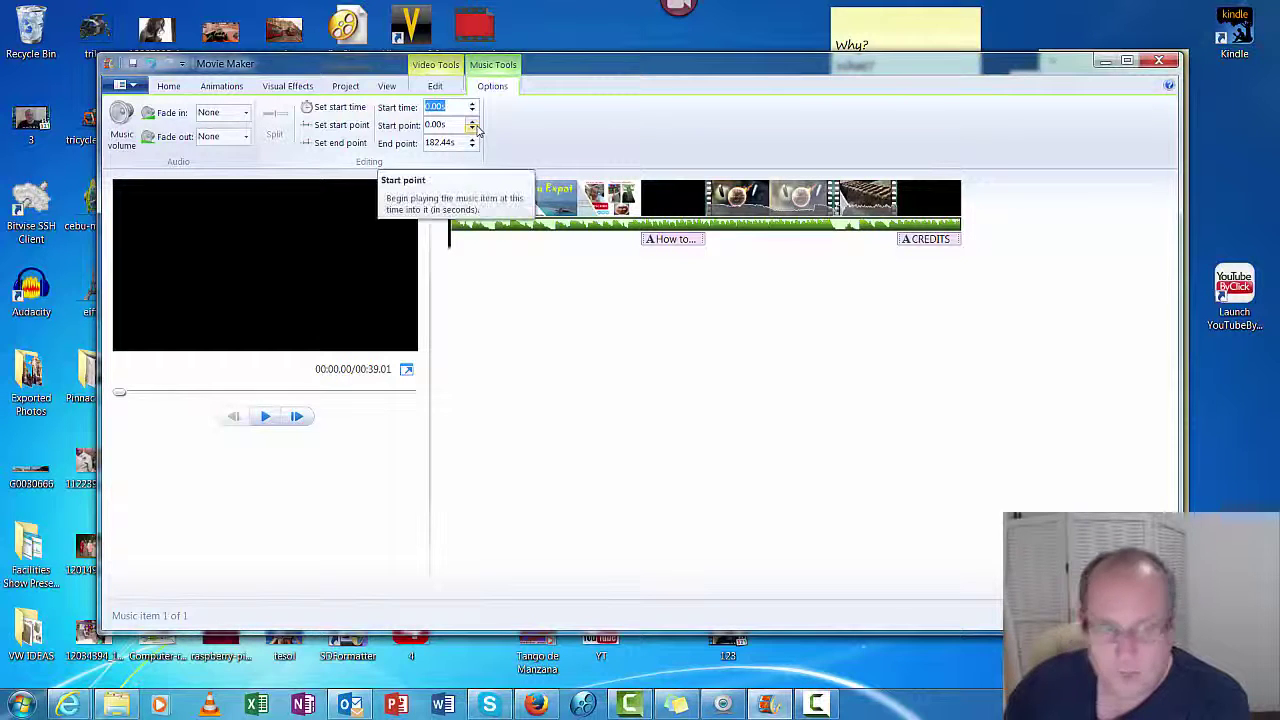
pyautogui.write('1')
pyautogui.press('Return')
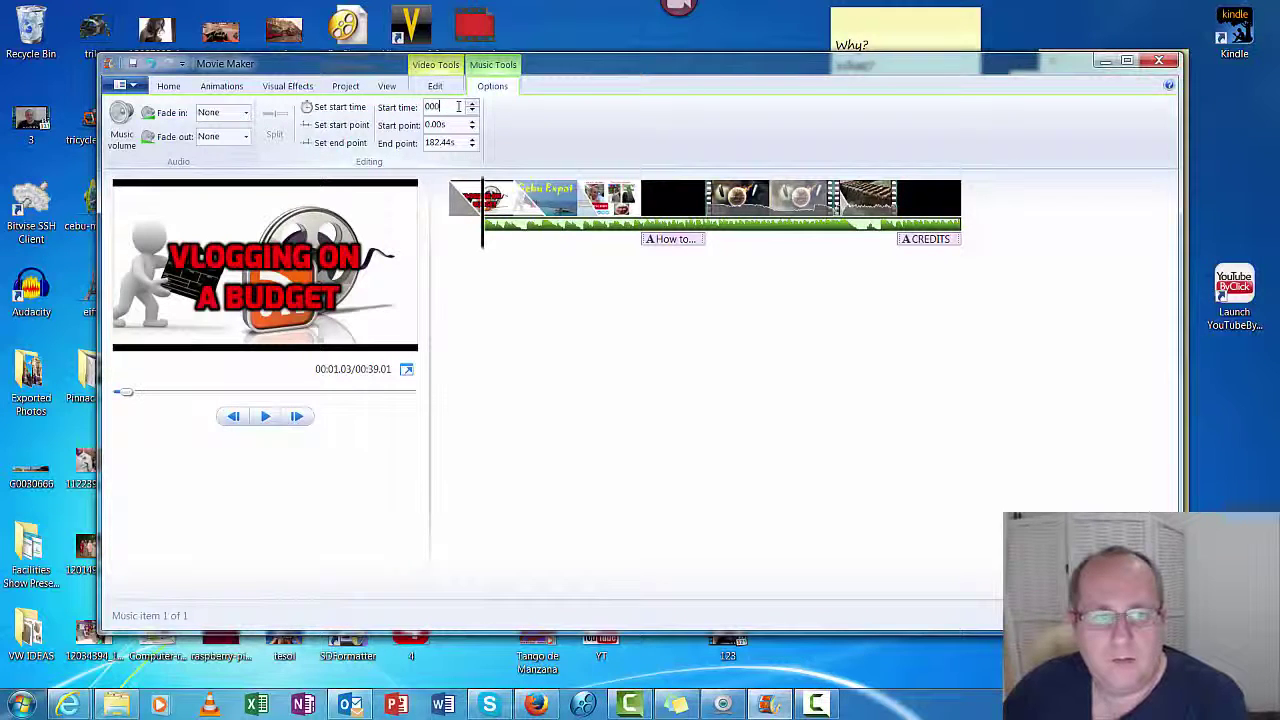
pyautogui.press('Return')
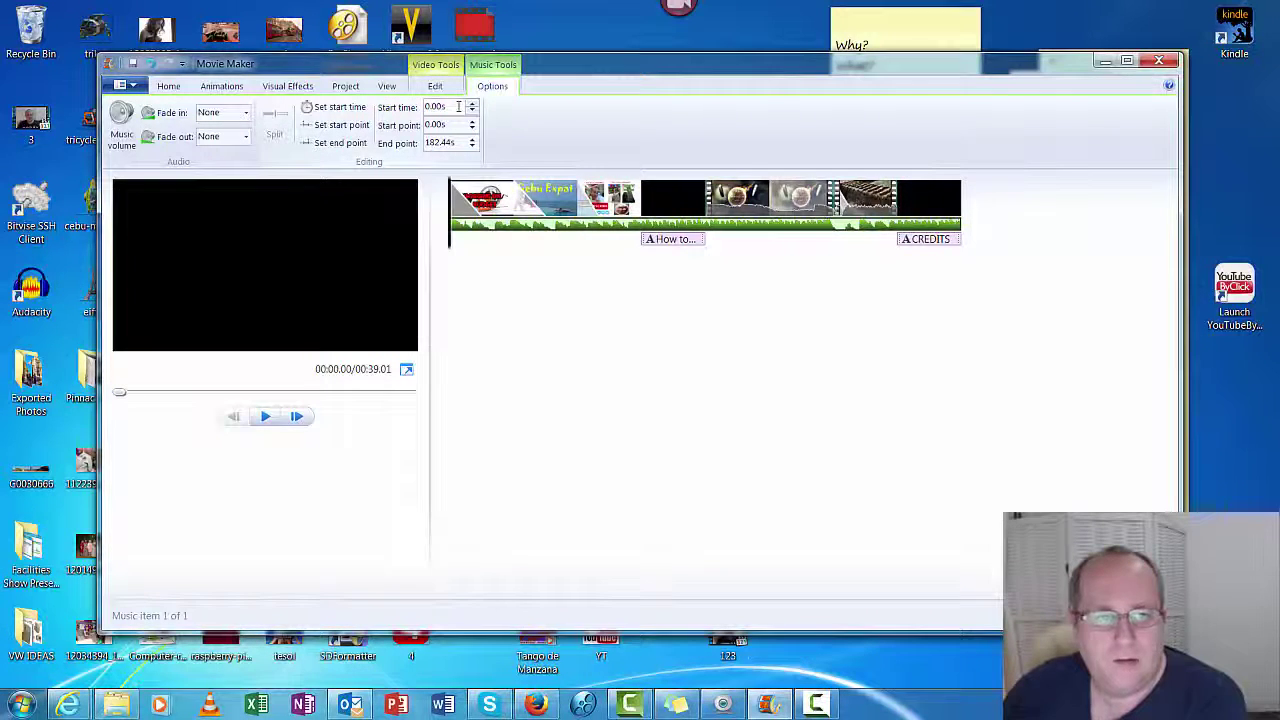
pyautogui.click(167, 88)
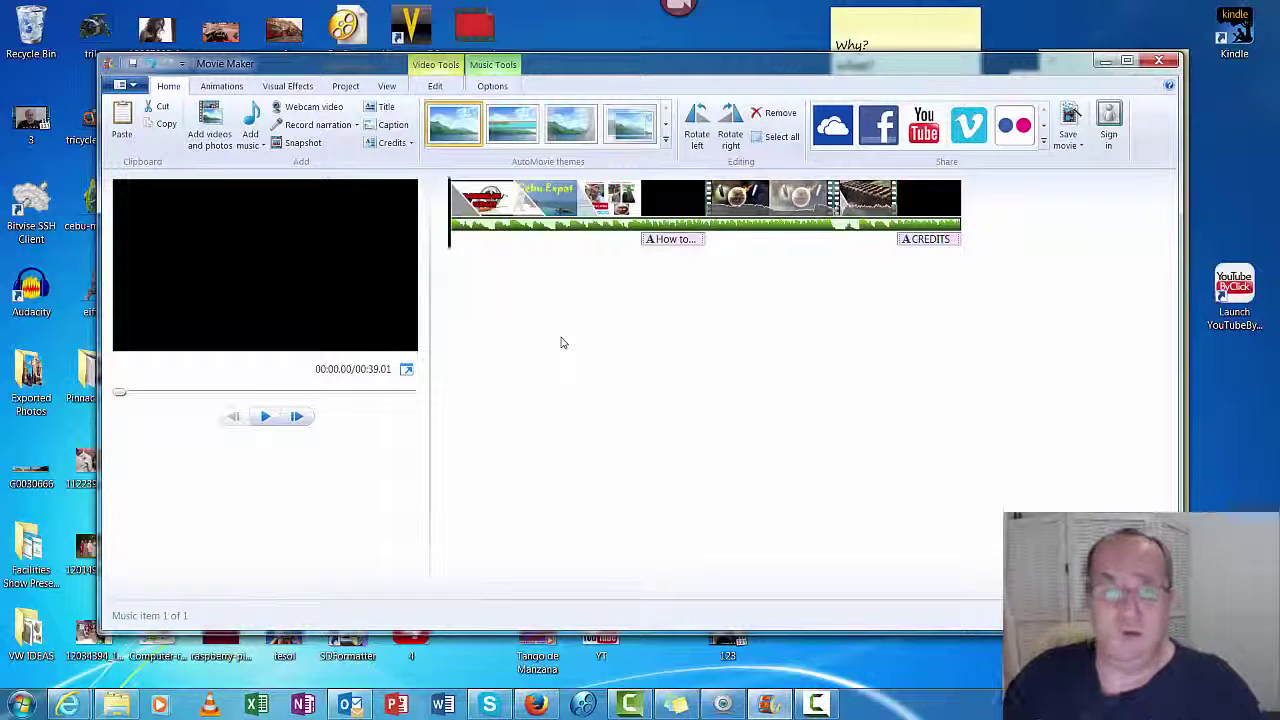
pyautogui.click(130, 86)
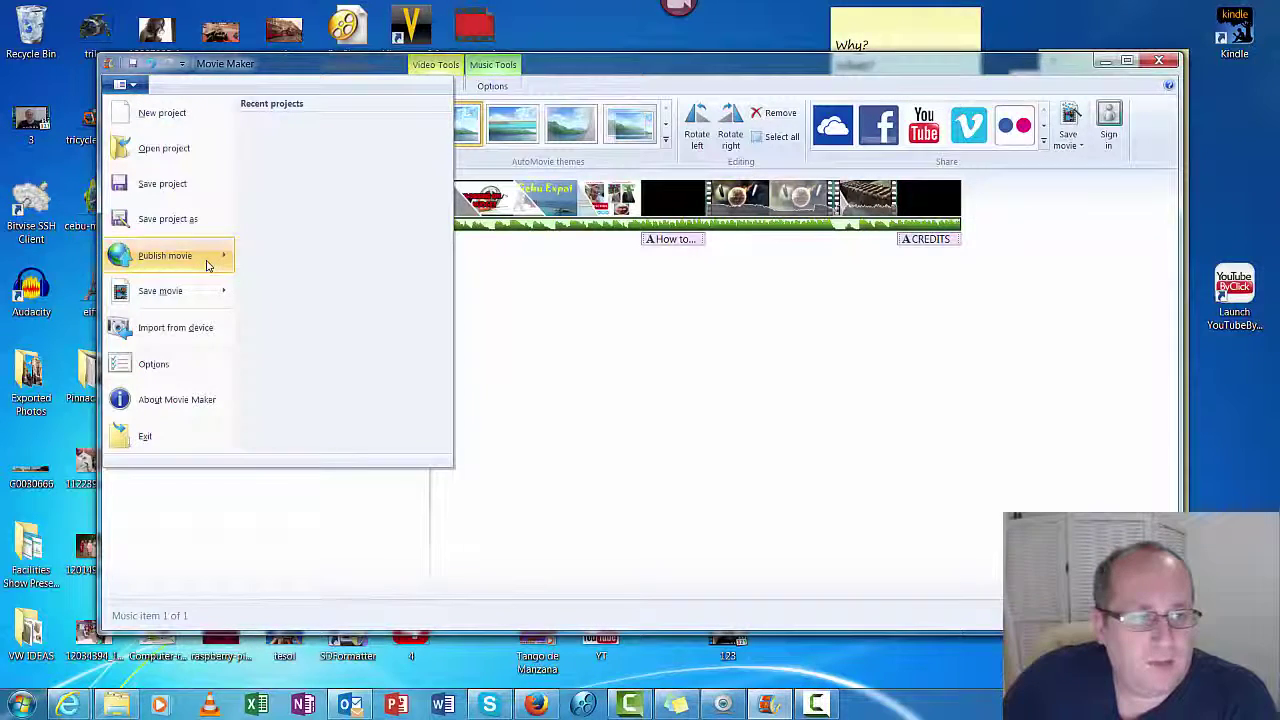
pyautogui.moveTo(207, 264)
pyautogui.moveTo(200, 300)
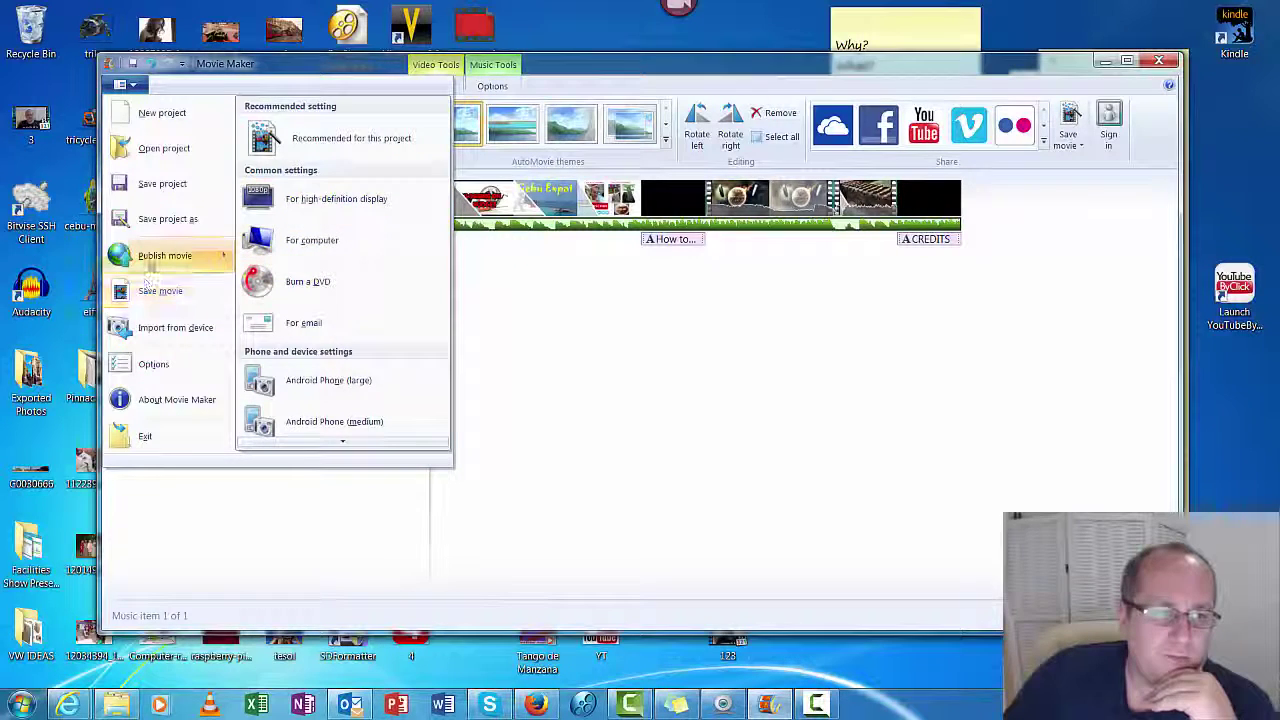
pyautogui.moveTo(151, 265)
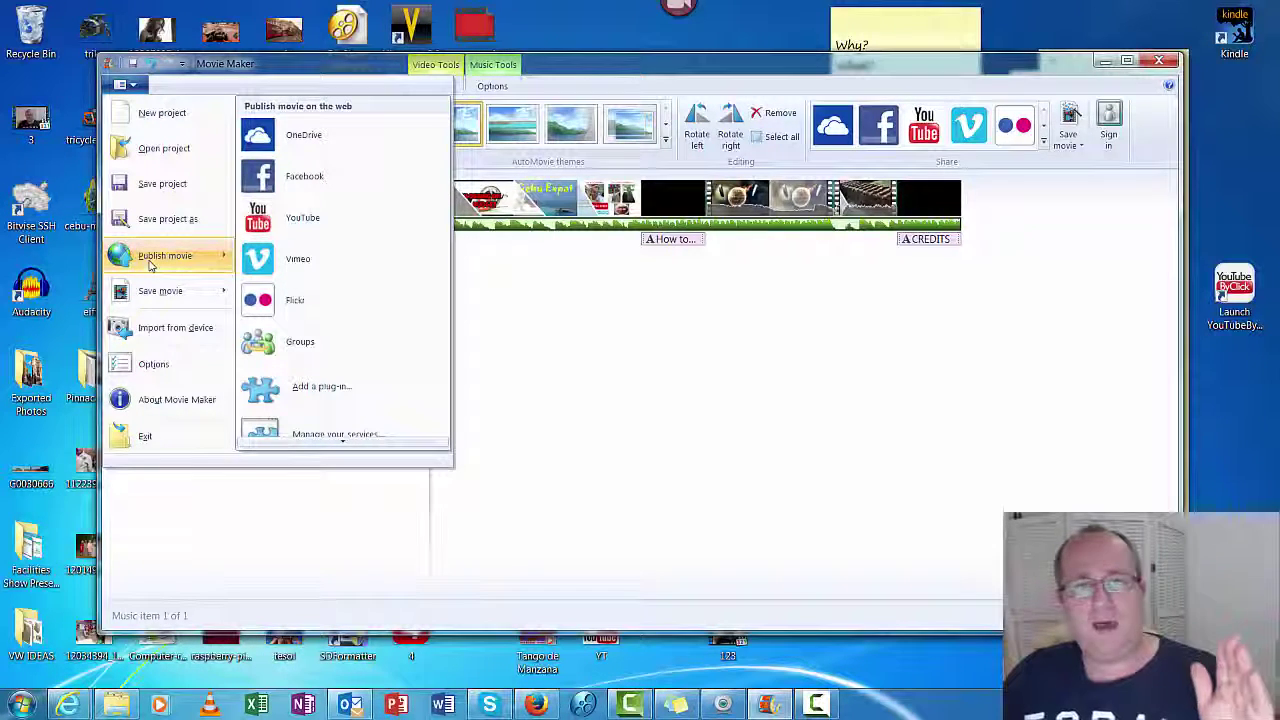
pyautogui.moveTo(157, 298)
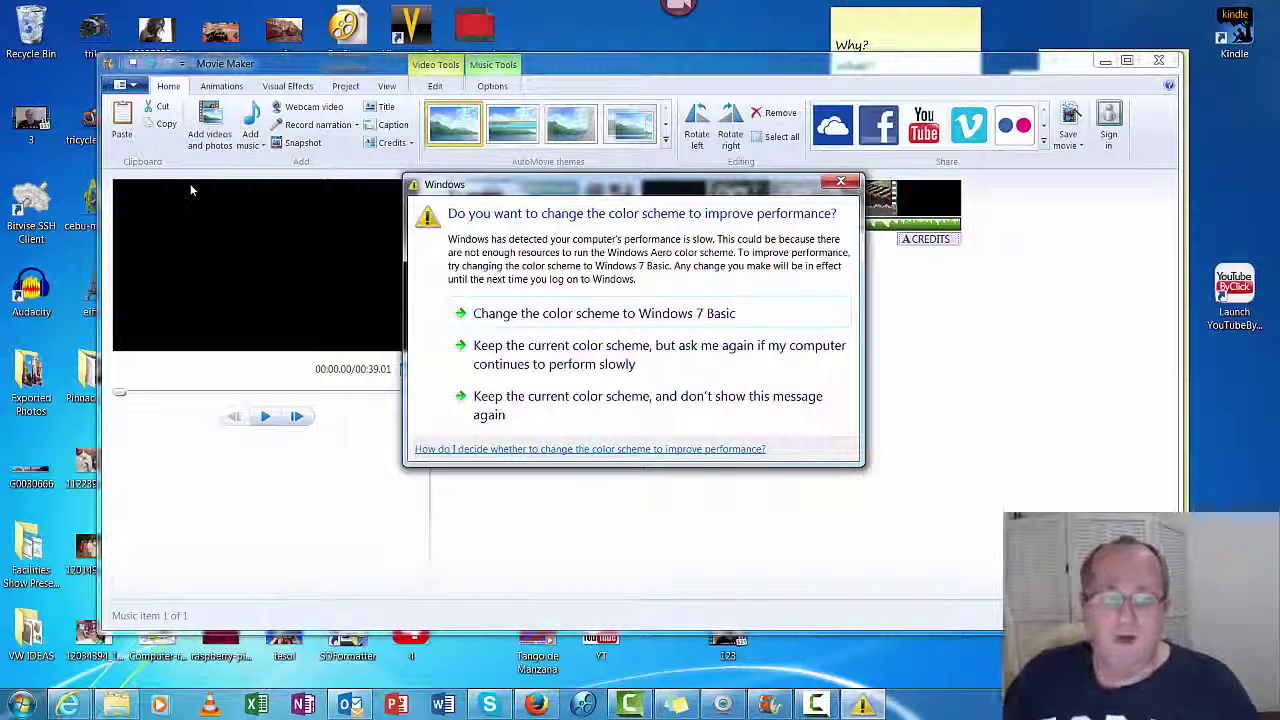
# Step: Keep the current Windows colour scheme and return to the Movie Maker storyboard
pyautogui.click(695, 362)
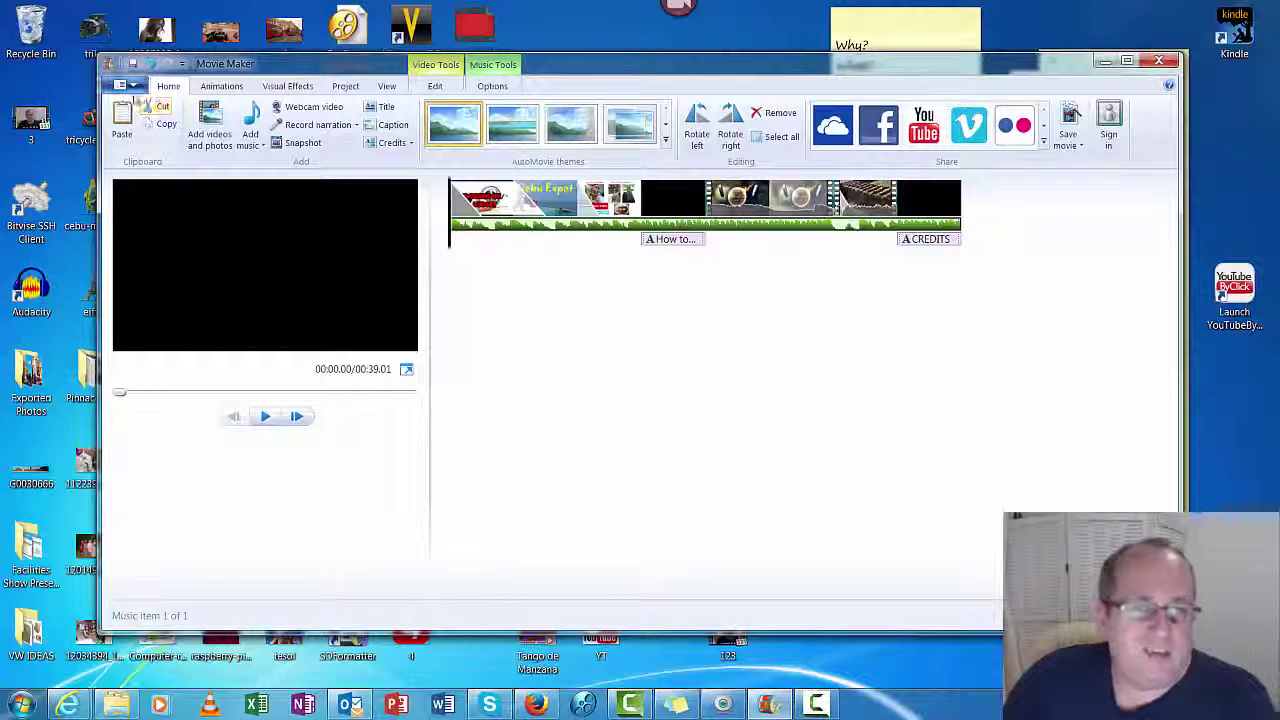
pyautogui.click(128, 86)
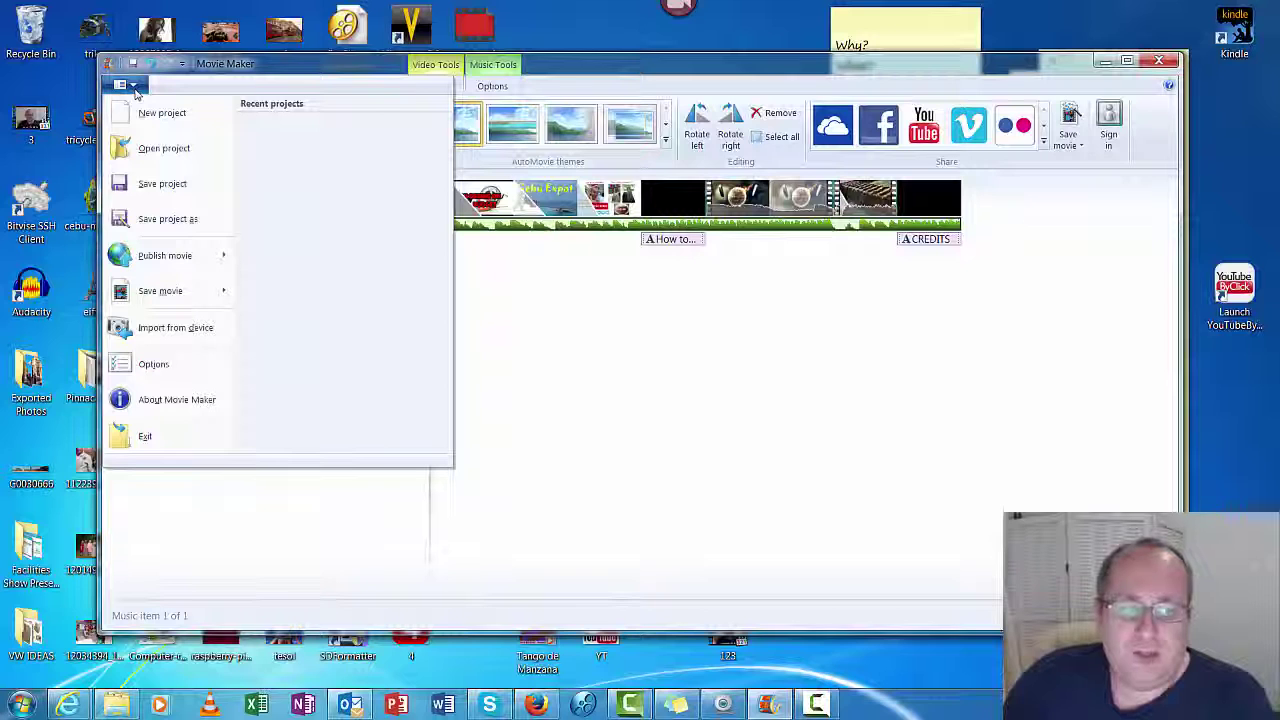
pyautogui.click(836, 388)
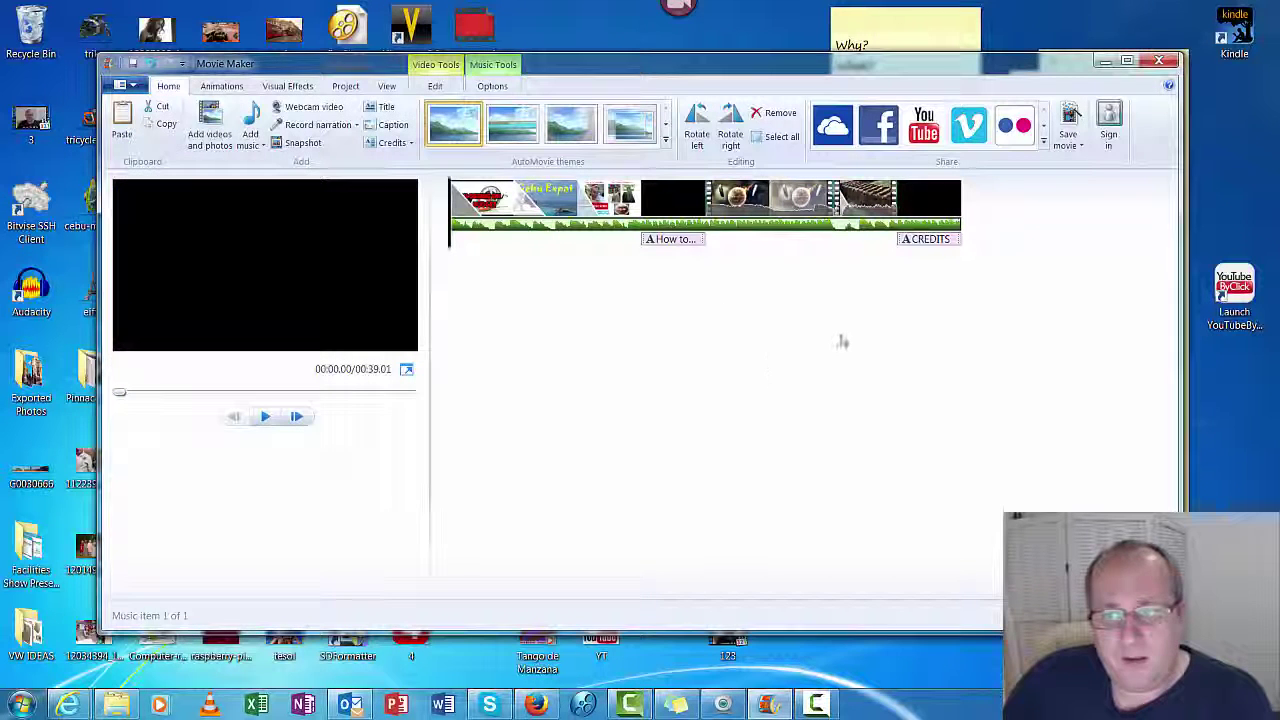